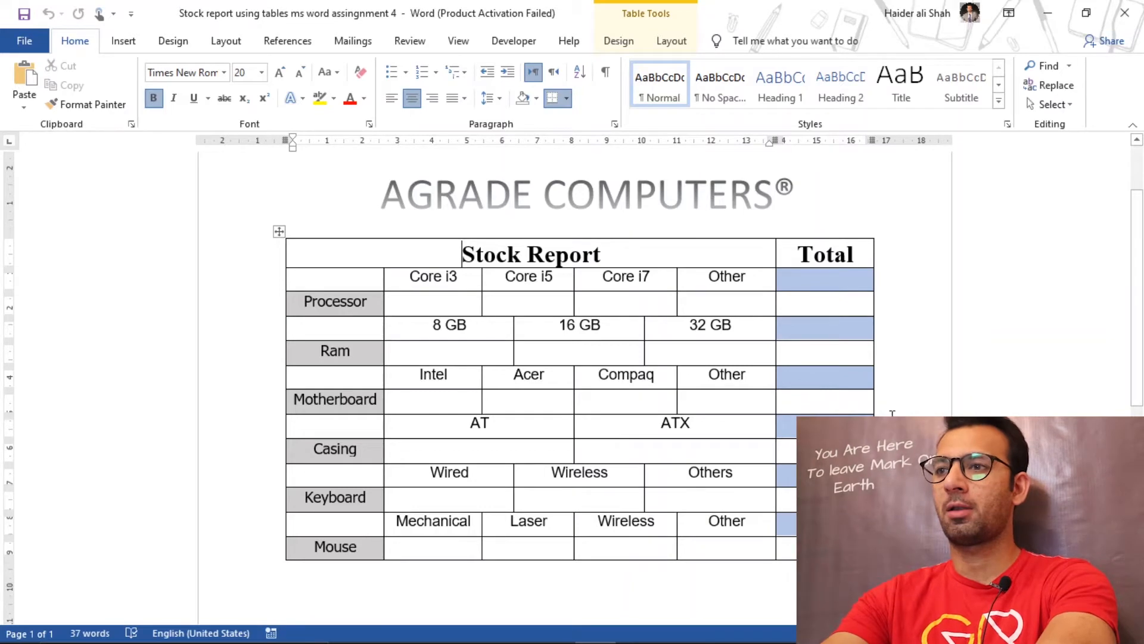
Step: Create a new blank document, look over the finished stock report, and return to the blank document
{"action": "left_click", "coordinate": [800, 627]}
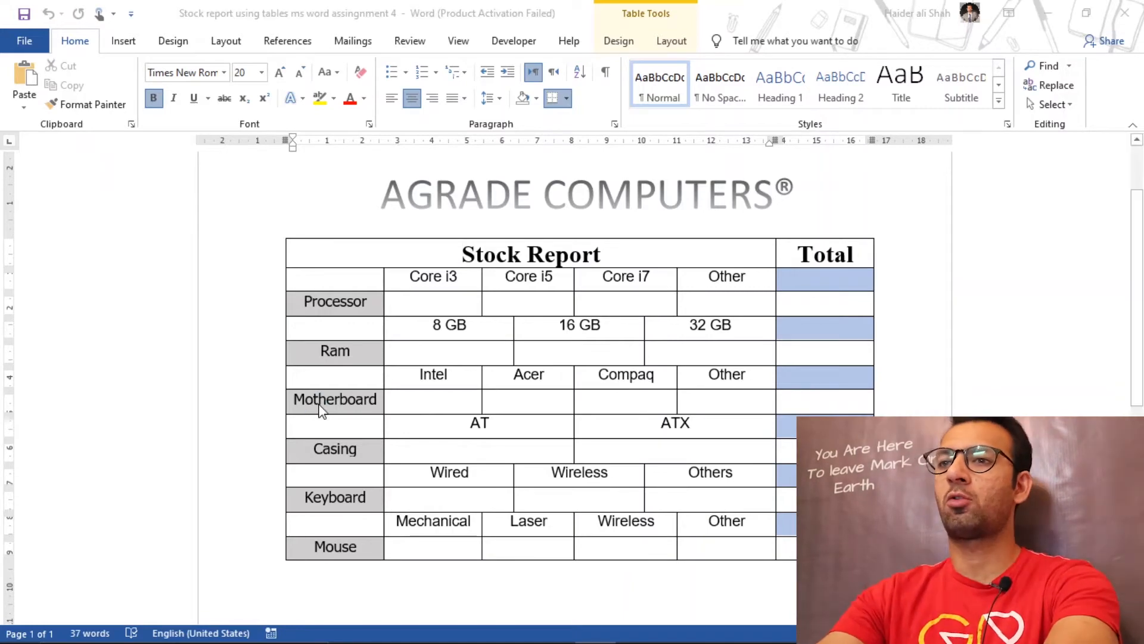
{"action": "key", "text": "ctrl+n"}
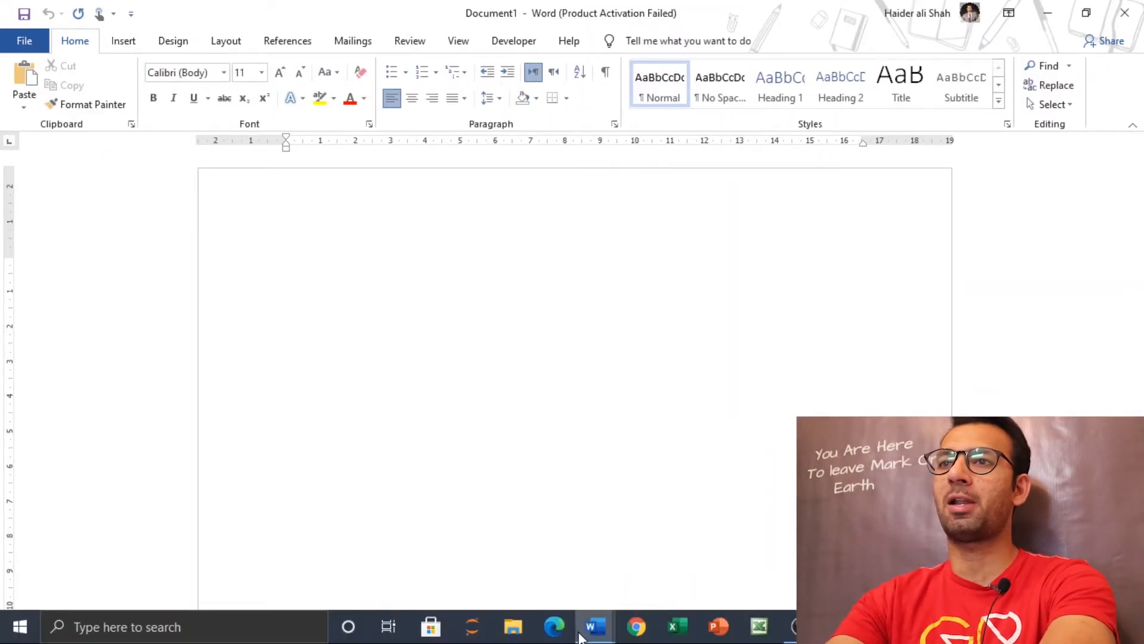
{"action": "mouse_move", "coordinate": [594, 633]}
{"action": "left_click", "coordinate": [477, 545]}
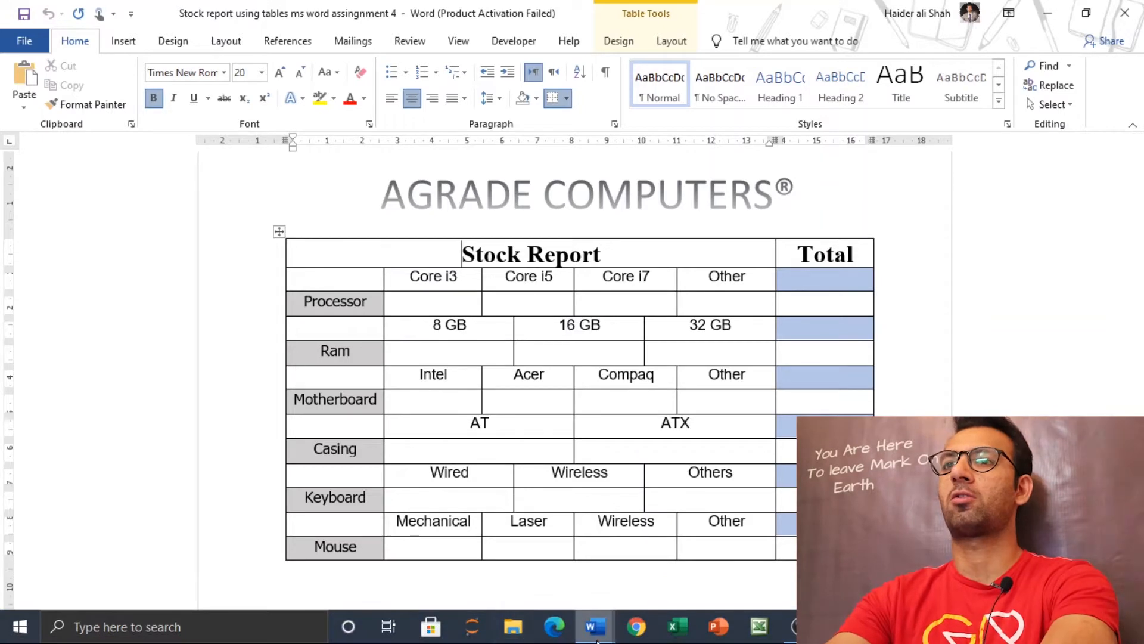
{"action": "mouse_move", "coordinate": [595, 627]}
{"action": "left_click", "coordinate": [672, 556]}
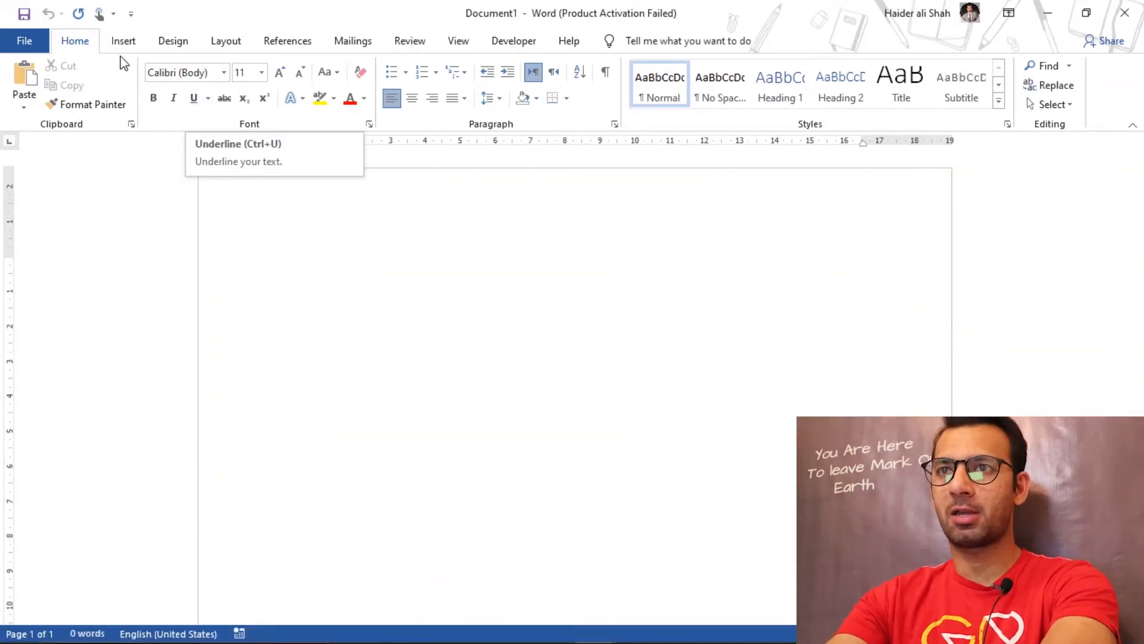
Step: Insert a WordArt heading in the gray gradient-filled style with the text "AGRADE COMPUTERS"
{"action": "left_click", "coordinate": [123, 44]}
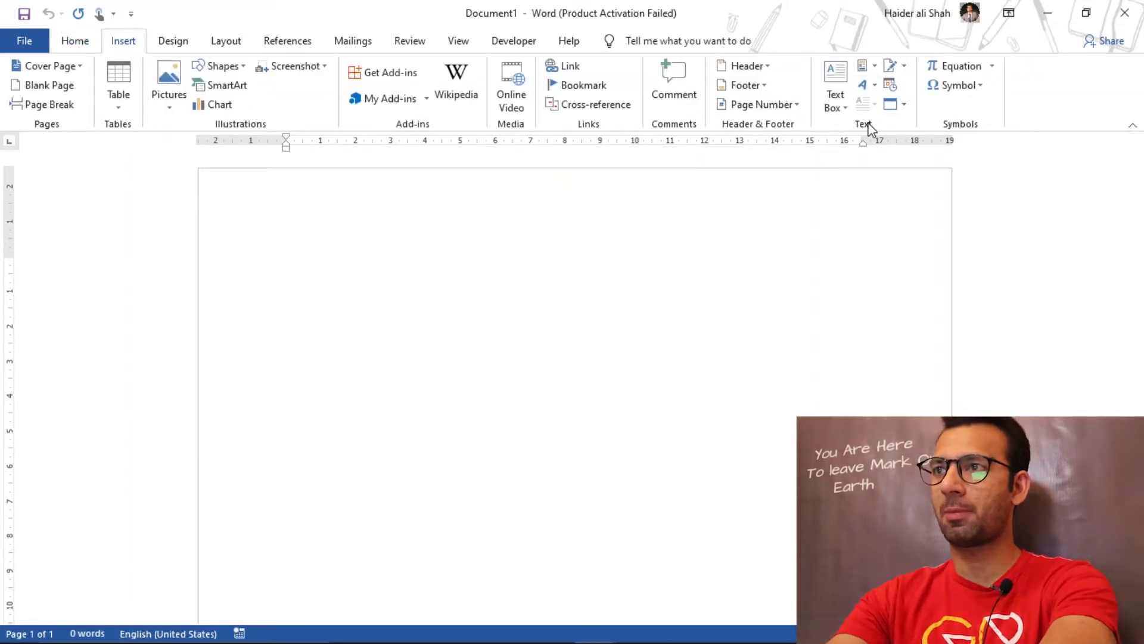
{"action": "left_click", "coordinate": [876, 87]}
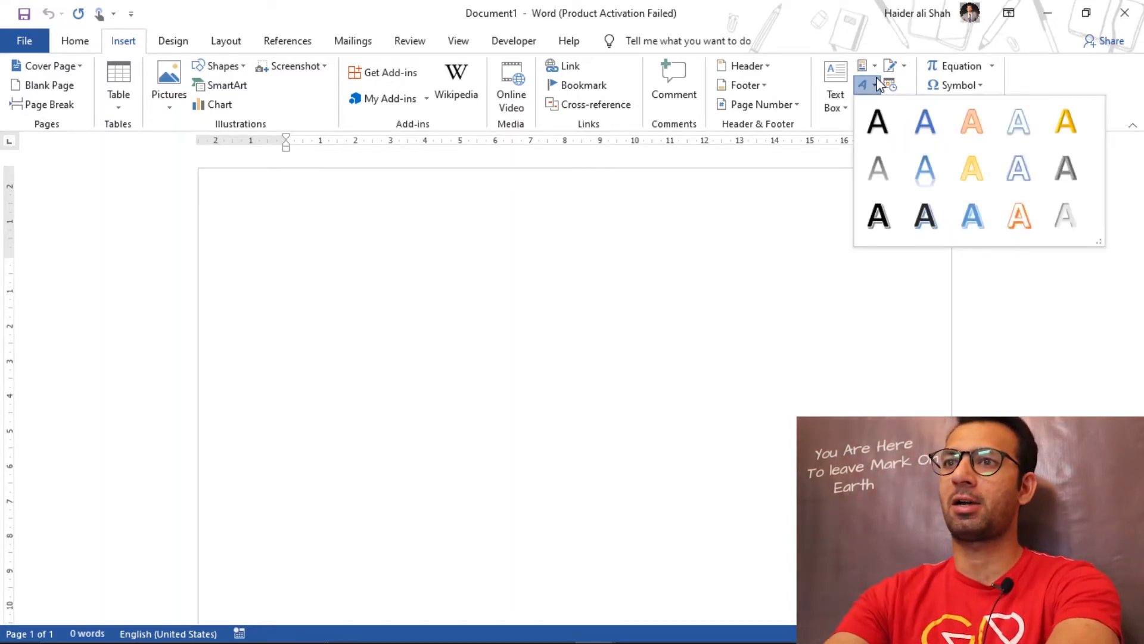
{"action": "left_click", "coordinate": [879, 167]}
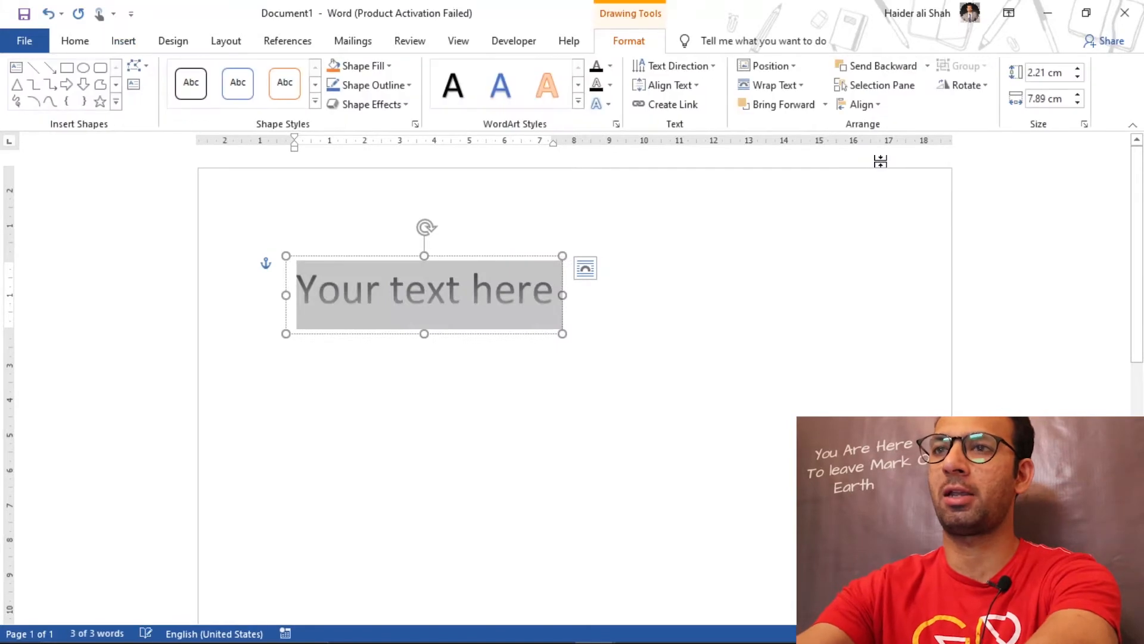
{"action": "type", "text": "AGRADE"}
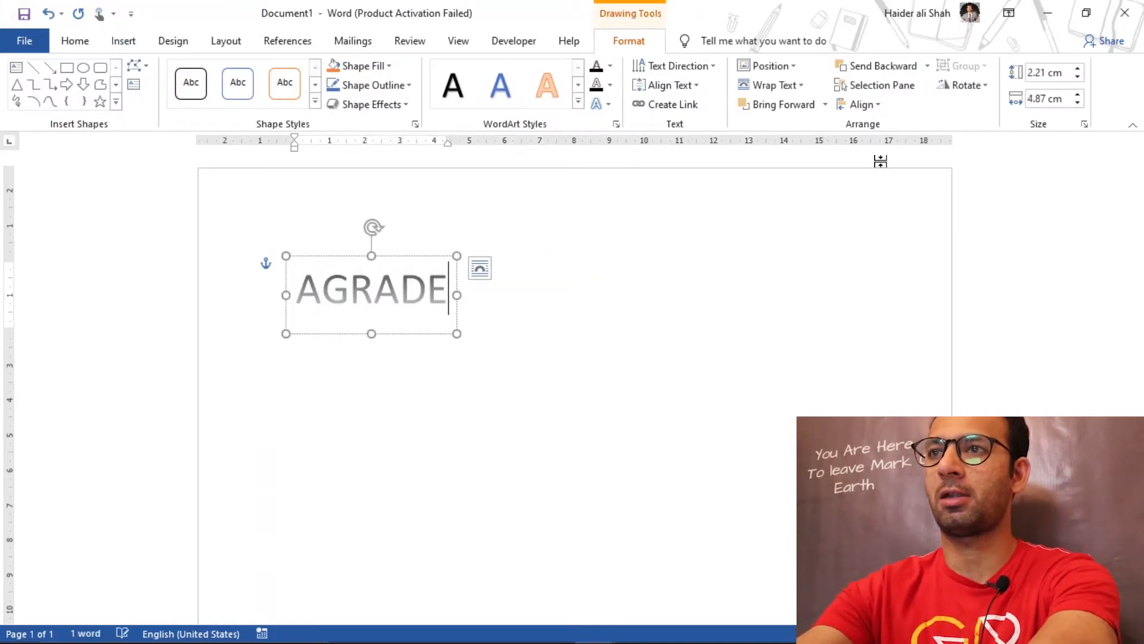
{"action": "type", "text": " HAR"}
{"action": "key", "text": "BackSpace"}
{"action": "key", "text": "BackSpace"}
{"action": "key", "text": "BackSpace"}
{"action": "key", "text": "BackSpace"}
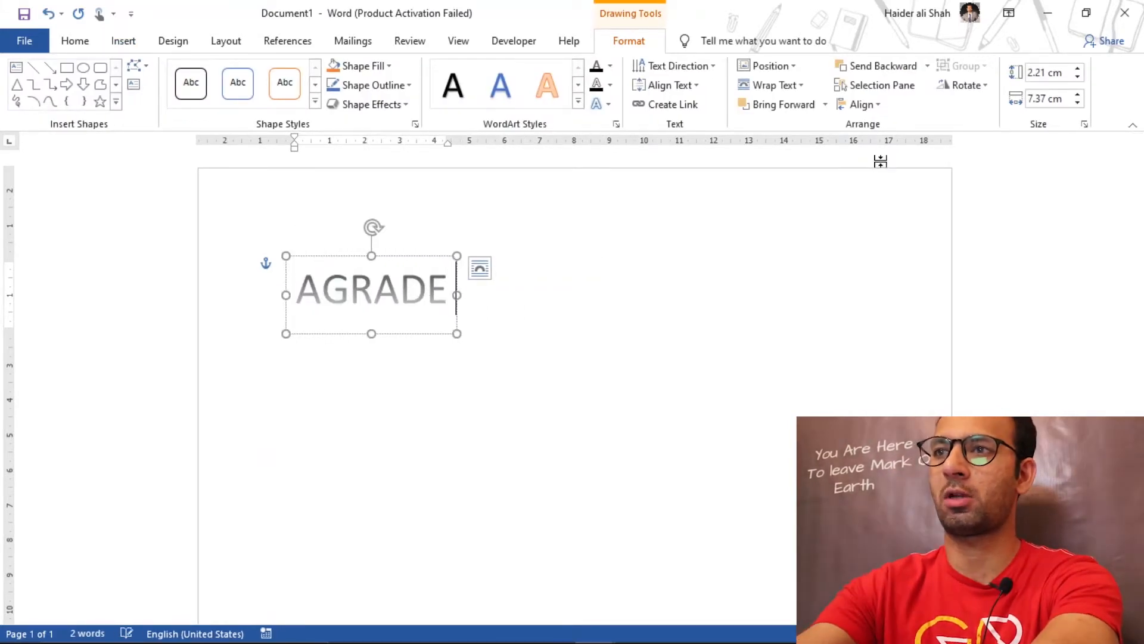
{"action": "type", "text": "COMPUTER"}
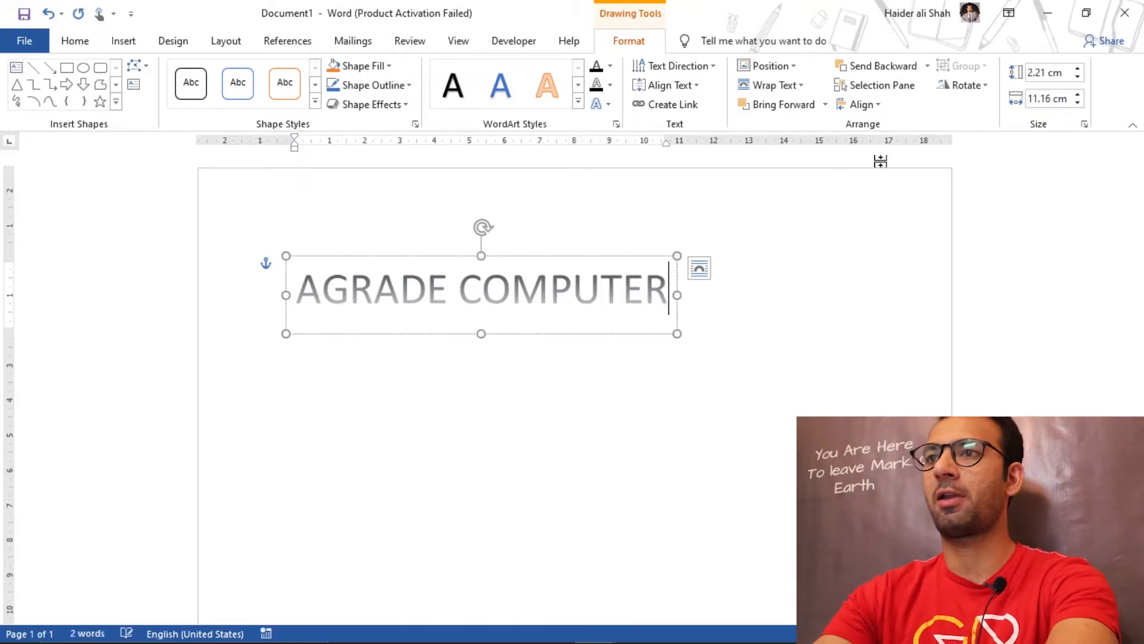
{"action": "type", "text": "S"}
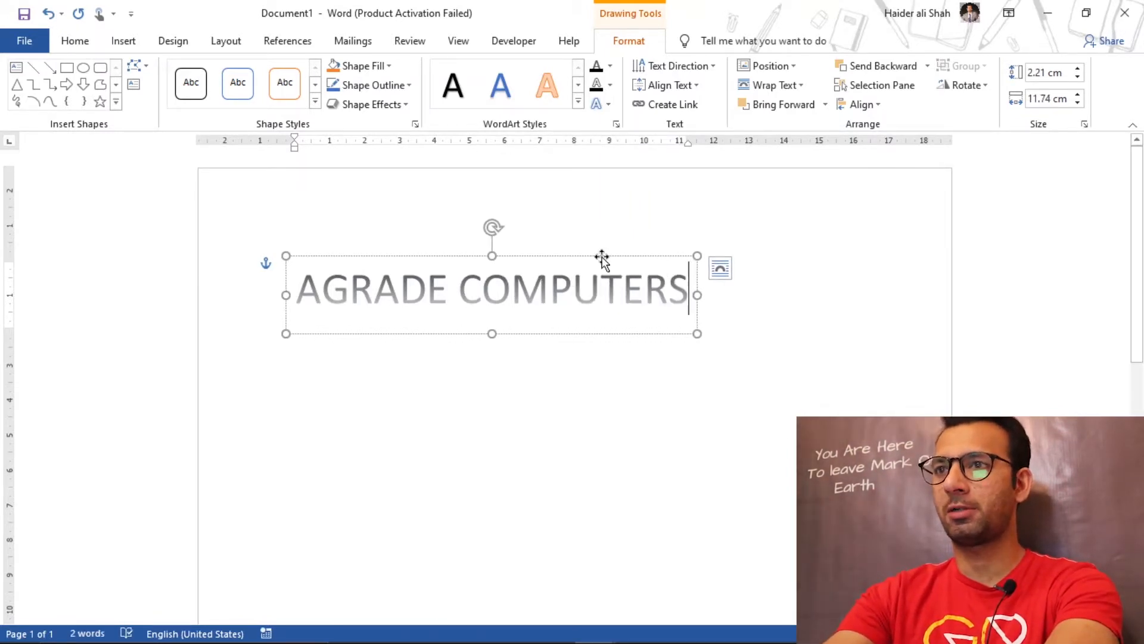
Step: Enlarge the WordArt heading's text until its box is about 15.5 cm wide and position it centered near the page's upper edge
{"action": "left_click_drag", "start_coordinate": [538, 260], "coordinate": [626, 238]}
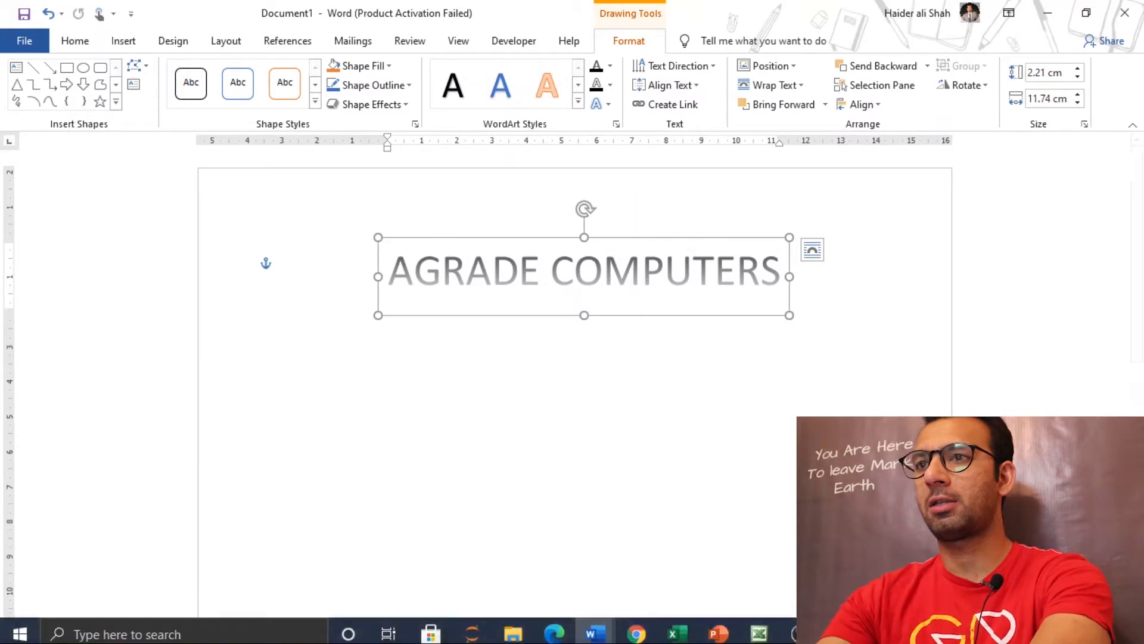
{"action": "key", "text": "ctrl+a"}
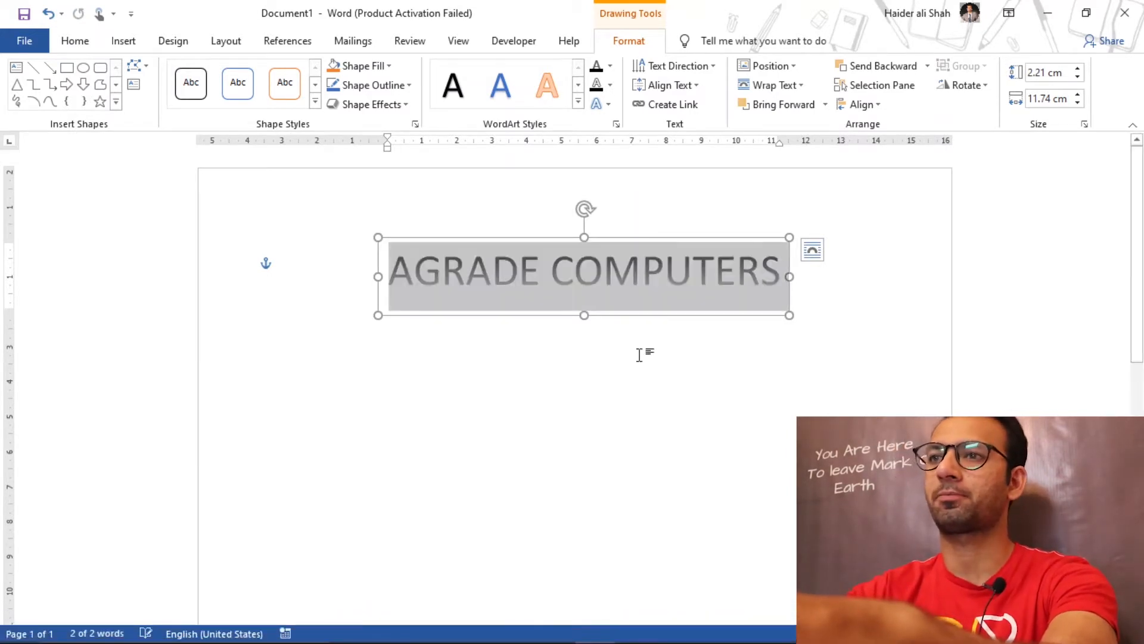
{"action": "key", "text": "ctrl+shift+comma"}
{"action": "key", "text": "ctrl+shift+period"}
{"action": "key", "text": "ctrl+shift+period"}
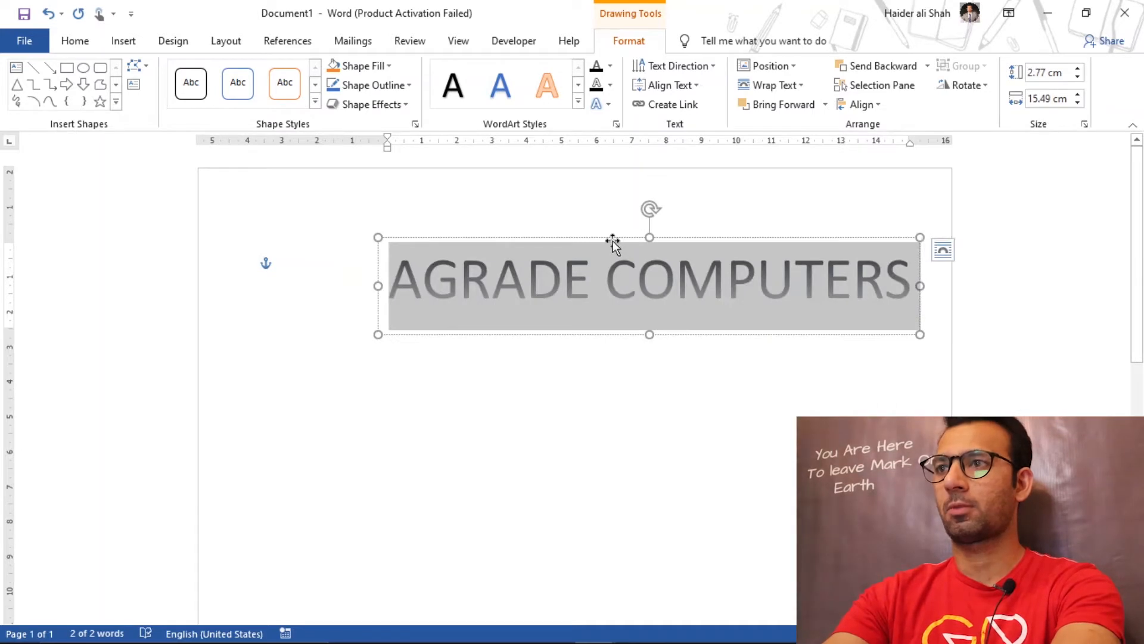
{"action": "left_click_drag", "start_coordinate": [612, 244], "coordinate": [542, 228]}
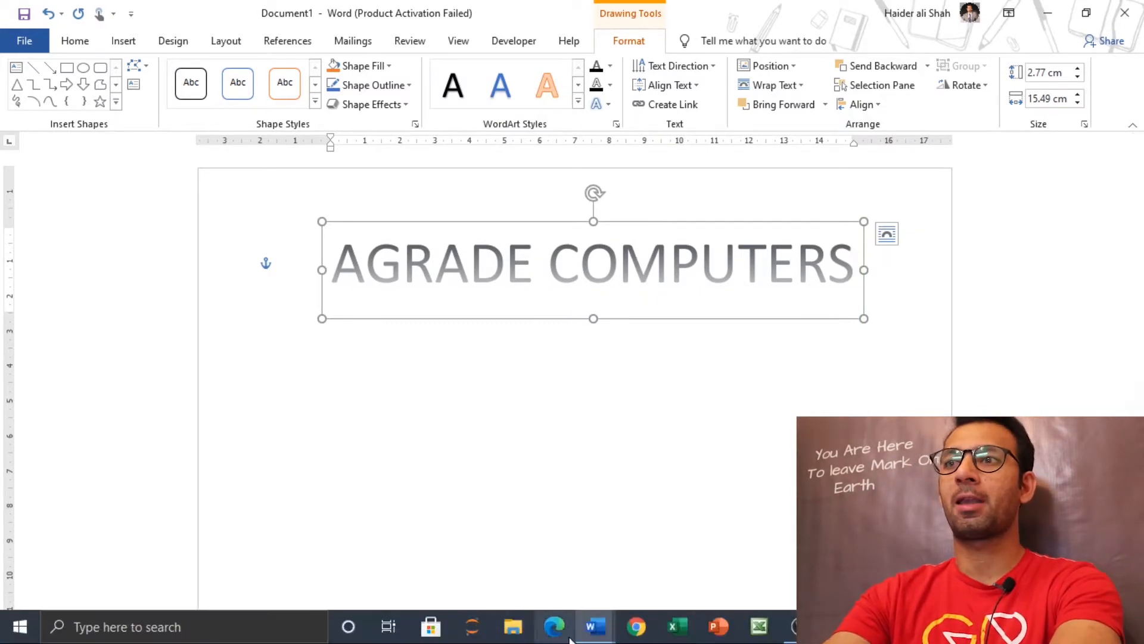
Step: Check the heading in the finished stock report and append the Registered special character (®) to the new document's AGRADE COMPUTERS WordArt
{"action": "mouse_move", "coordinate": [595, 630]}
{"action": "left_click", "coordinate": [540, 562]}
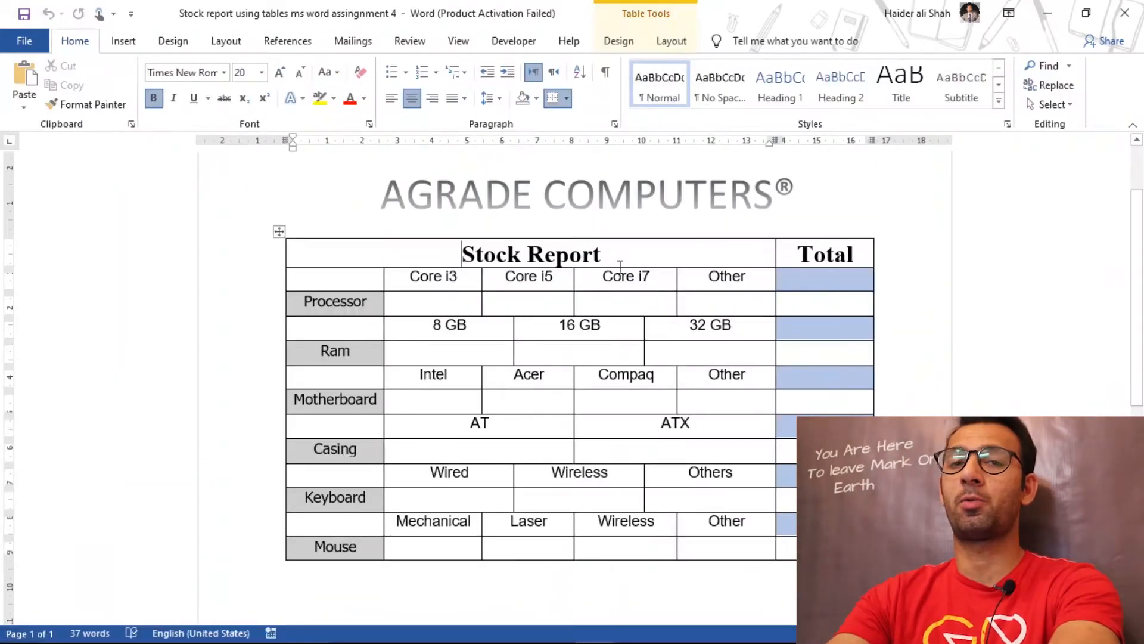
{"action": "left_click", "coordinate": [694, 194]}
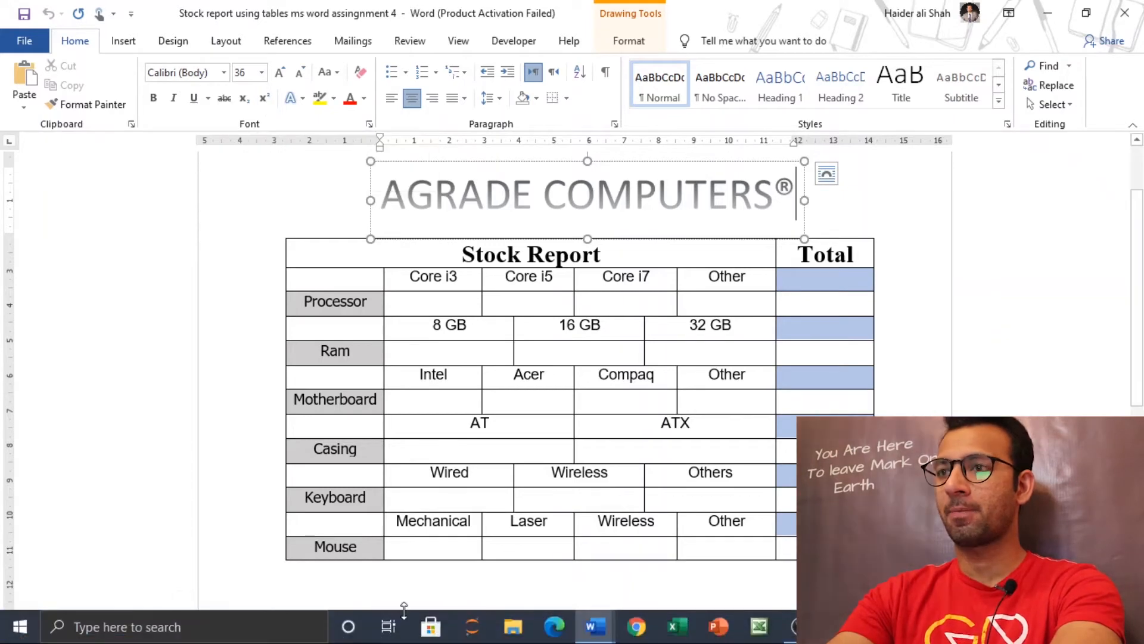
{"action": "mouse_move", "coordinate": [588, 632]}
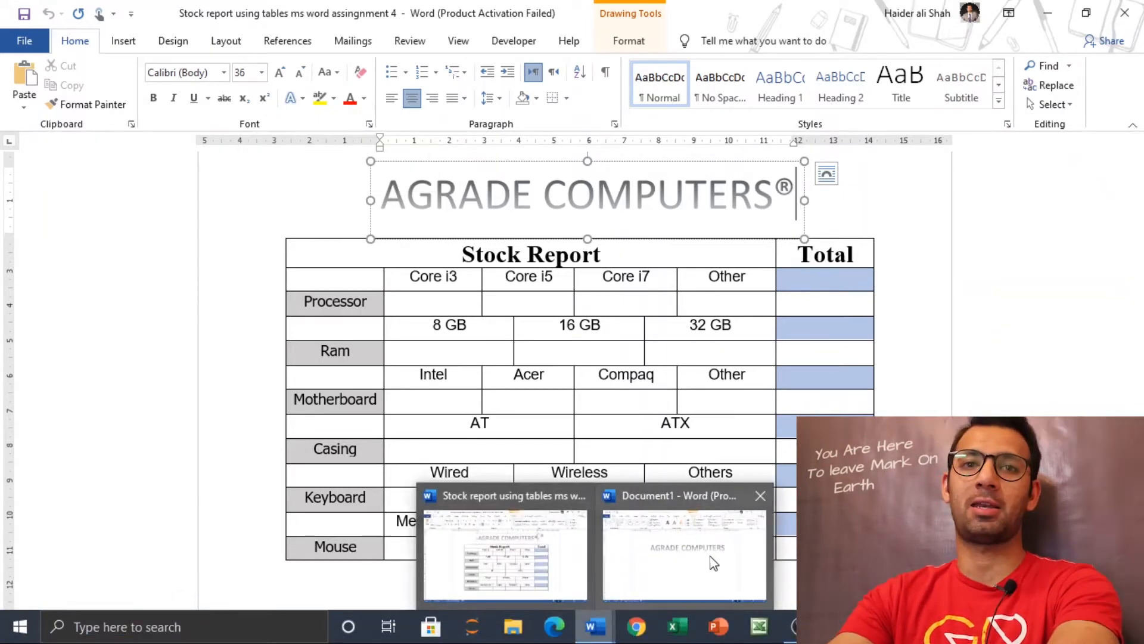
{"action": "left_click", "coordinate": [677, 547]}
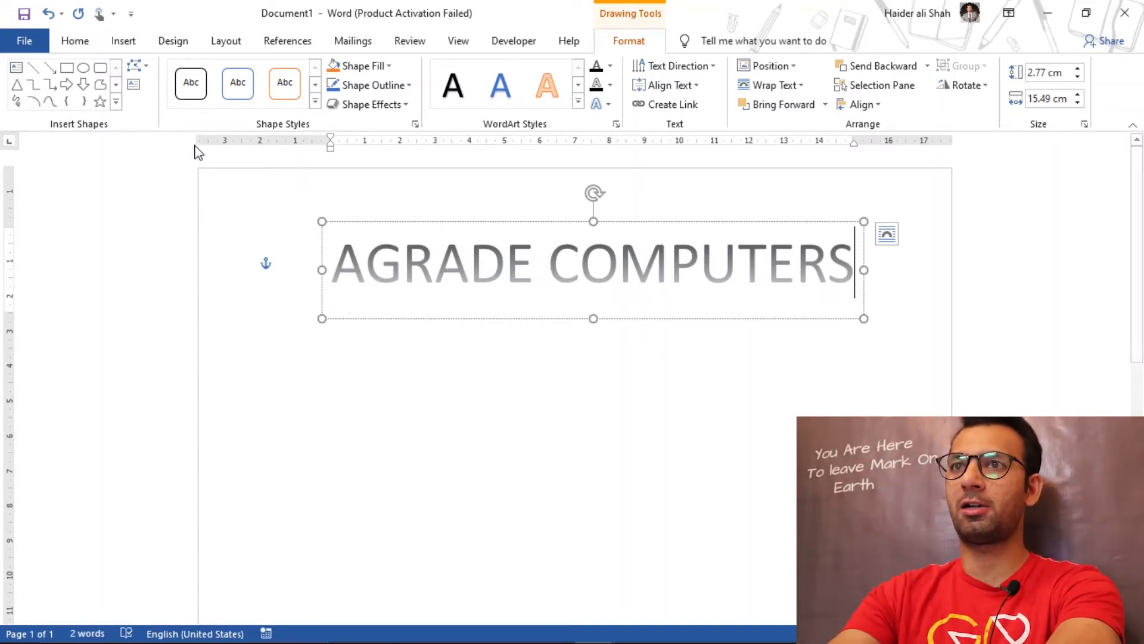
{"action": "left_click", "coordinate": [123, 42]}
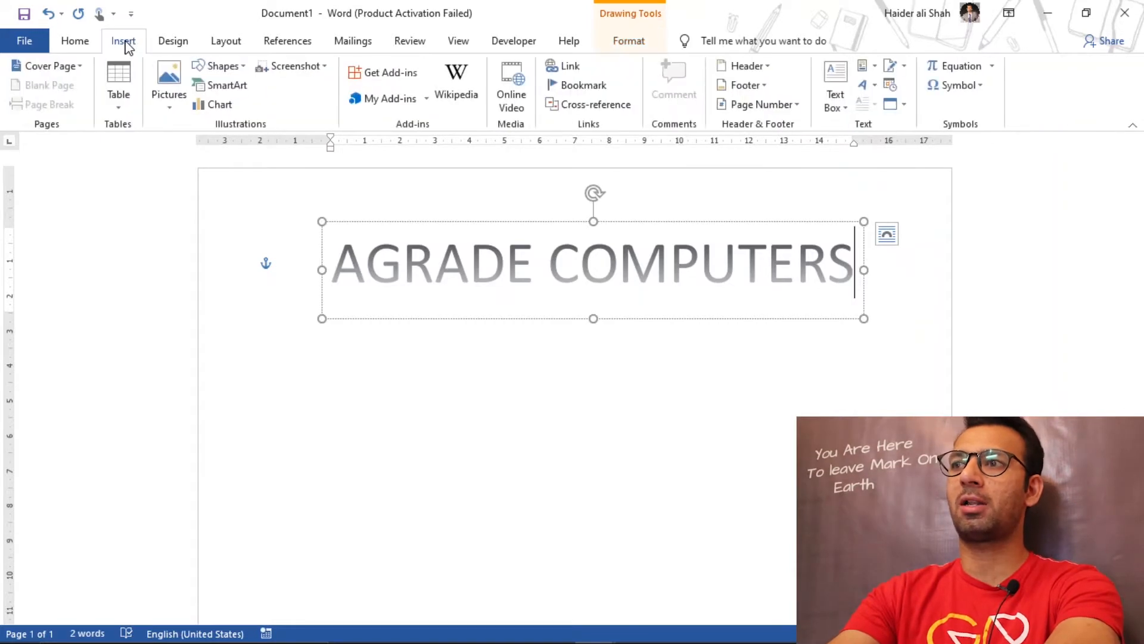
{"action": "left_click", "coordinate": [983, 87]}
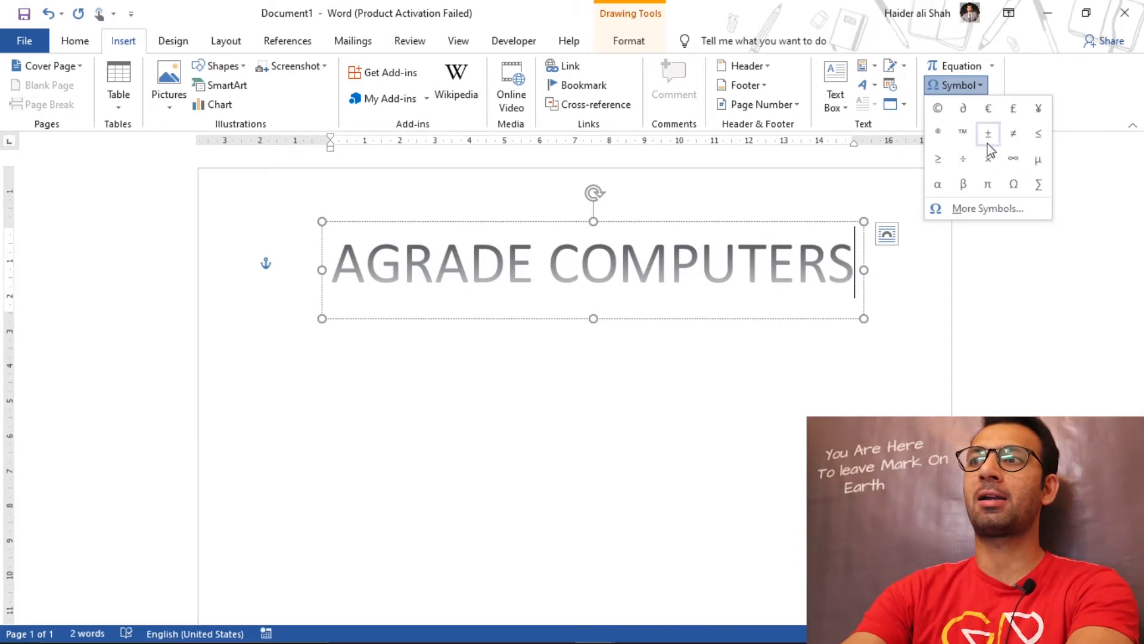
{"action": "left_click", "coordinate": [980, 207]}
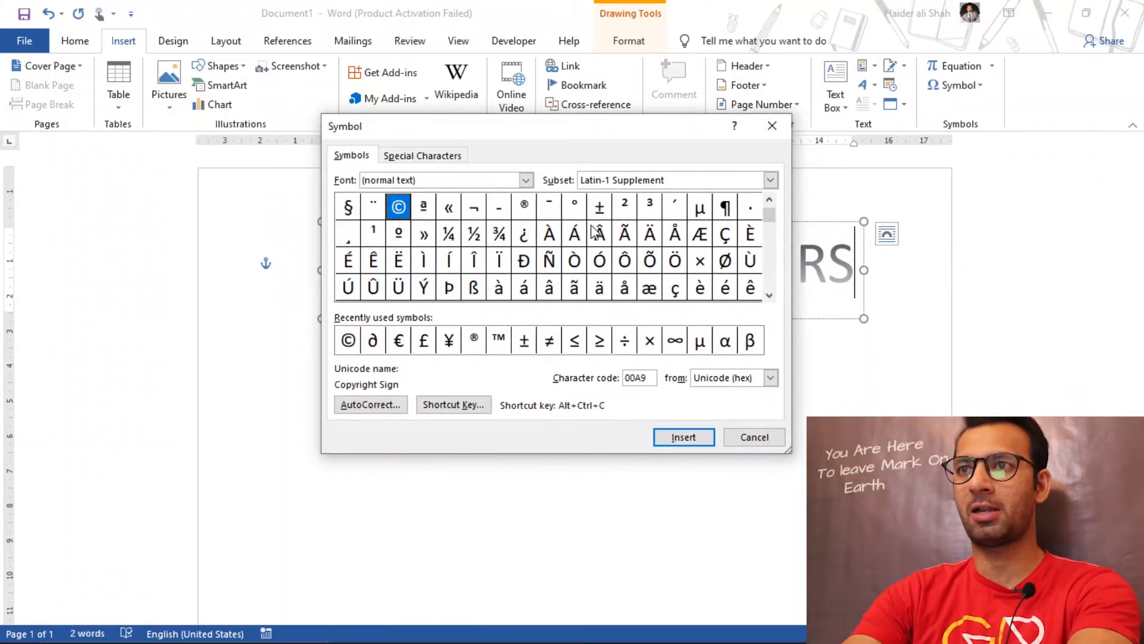
{"action": "left_click_drag", "start_coordinate": [562, 128], "coordinate": [564, 159]}
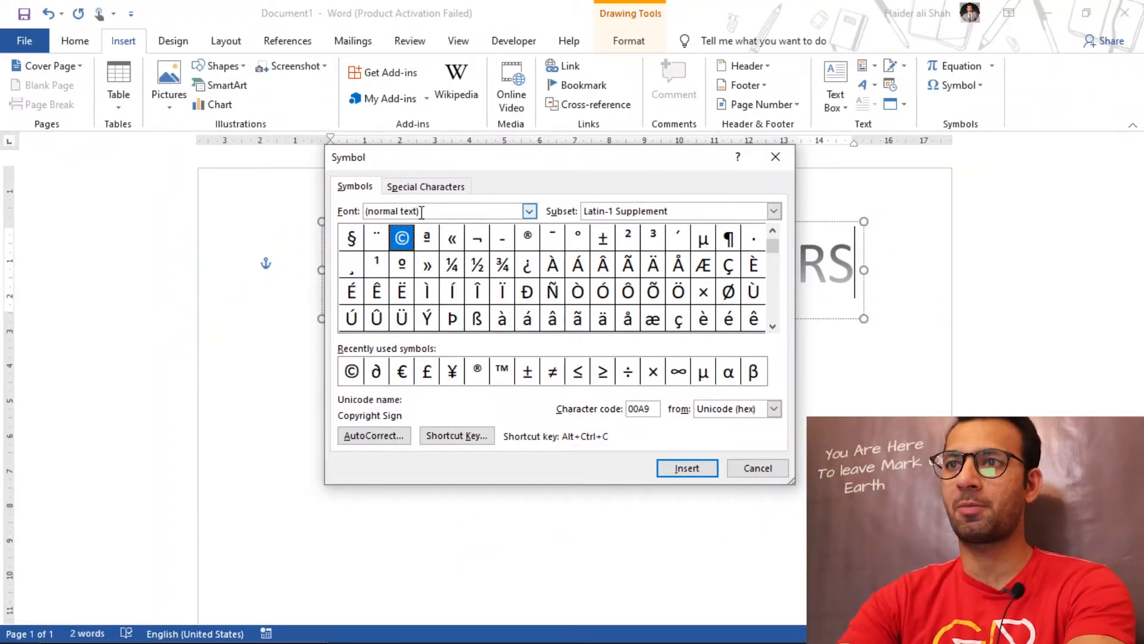
{"action": "left_click", "coordinate": [438, 189]}
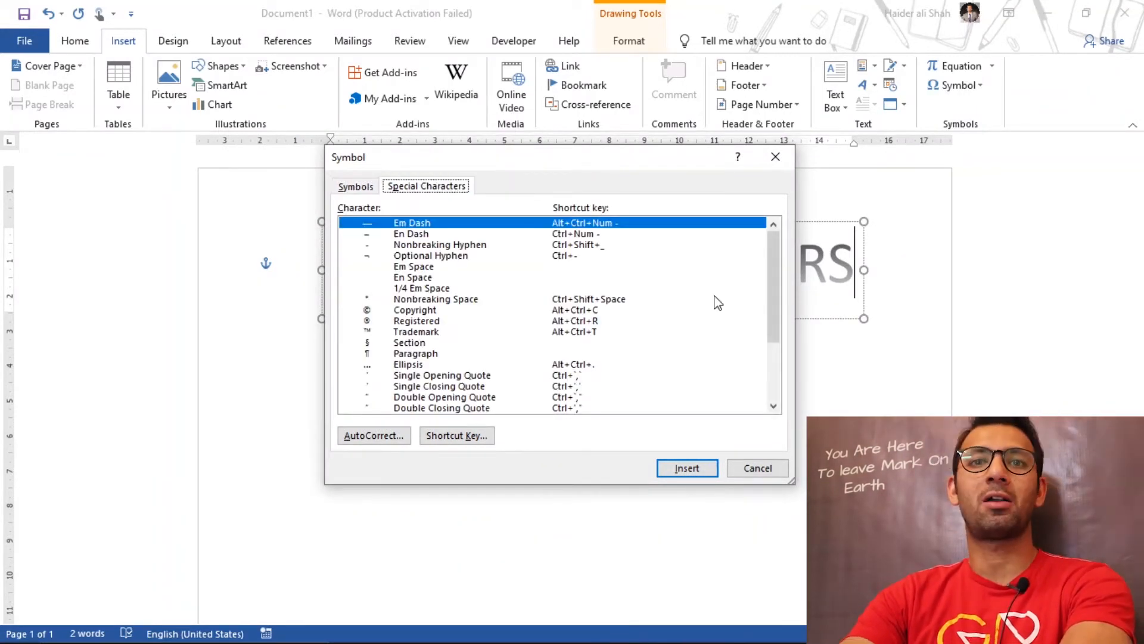
{"action": "left_click_drag", "start_coordinate": [775, 274], "coordinate": [771, 240]}
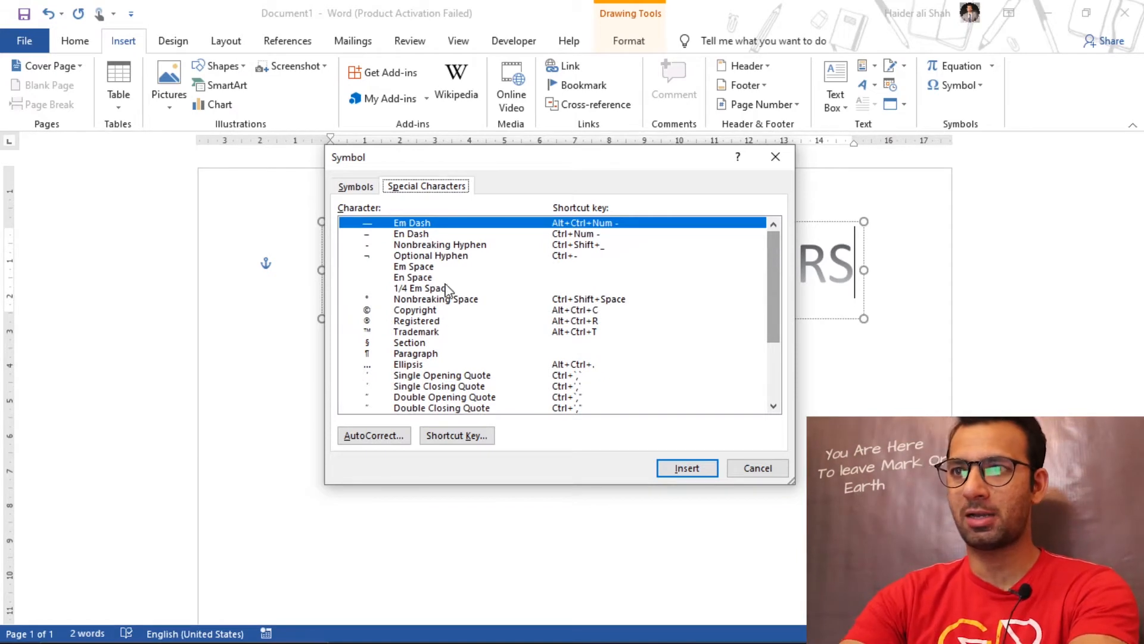
{"action": "left_click", "coordinate": [407, 321]}
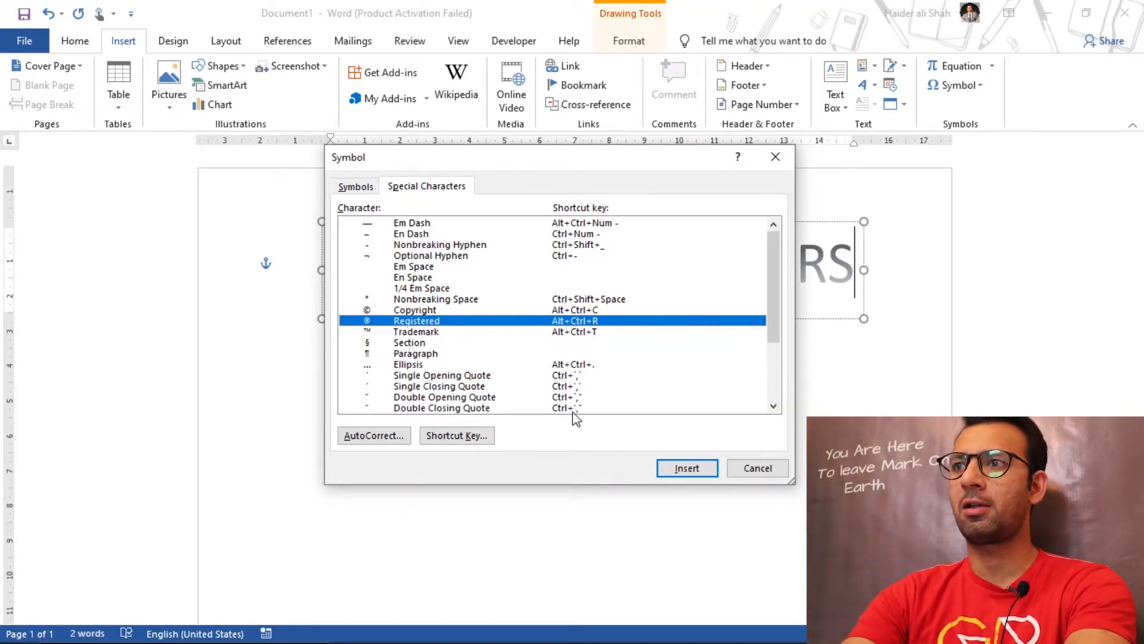
{"action": "left_click", "coordinate": [685, 469]}
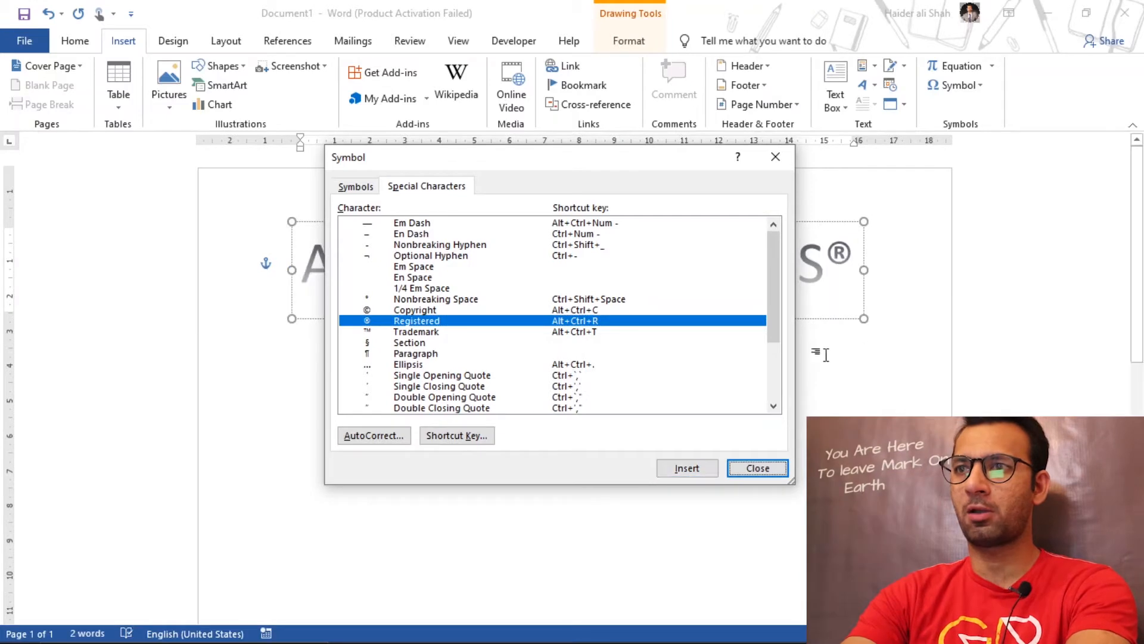
{"action": "left_click", "coordinate": [757, 468]}
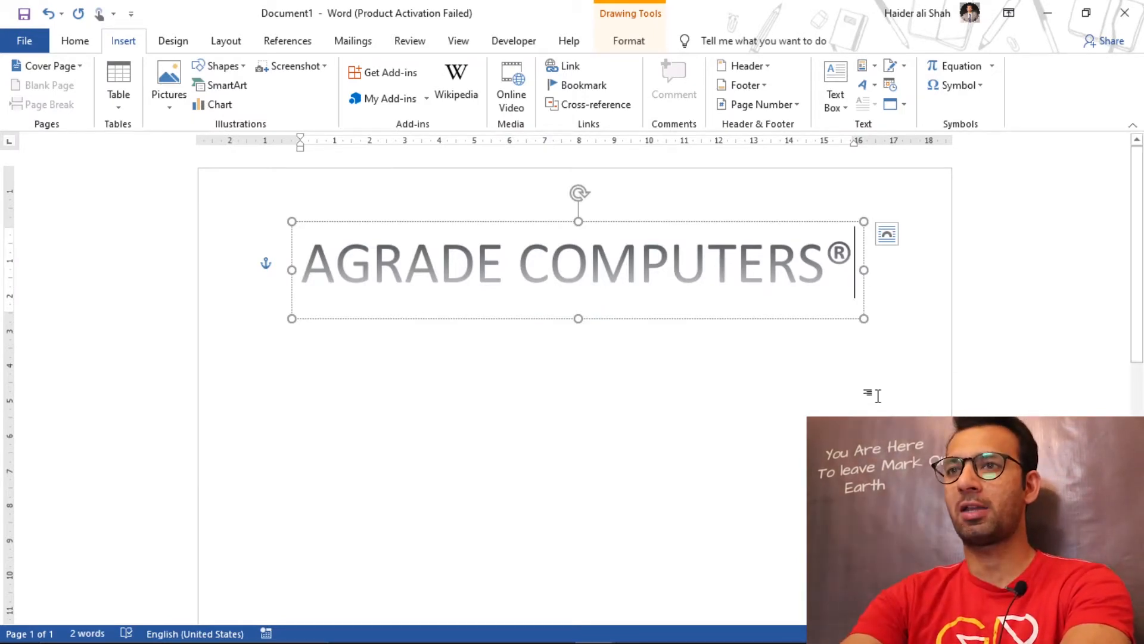
Step: Place the text cursor on a new line at the left margin, a few centimetres below the WordArt heading
{"action": "left_click", "coordinate": [617, 411]}
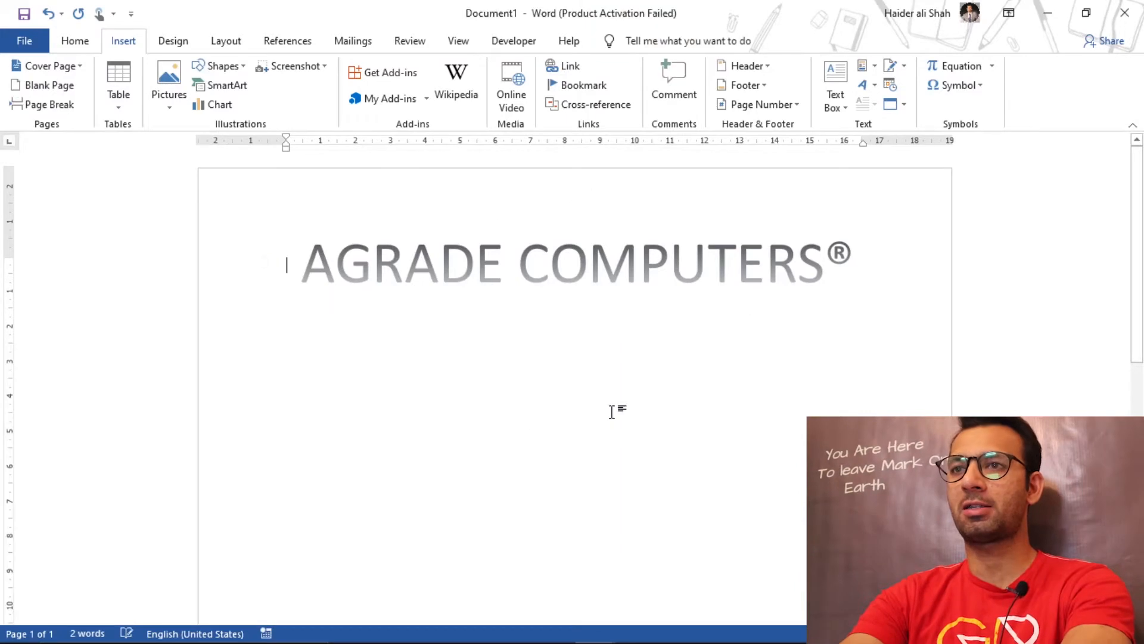
{"action": "double_click", "coordinate": [311, 376]}
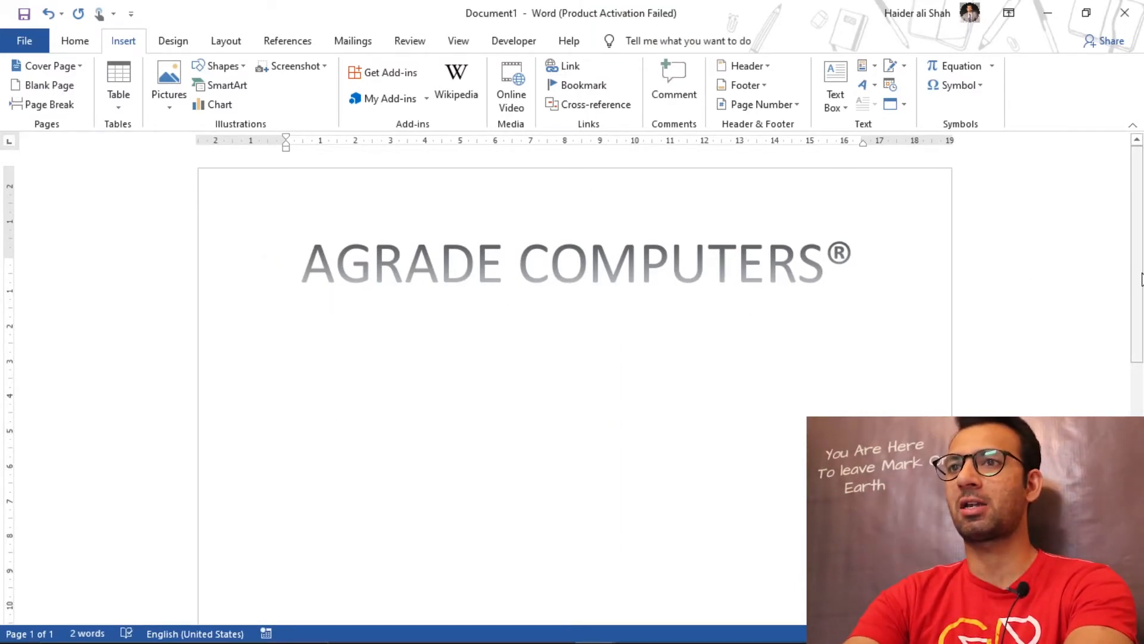
{"action": "left_click_drag", "start_coordinate": [1138, 283], "coordinate": [1139, 320]}
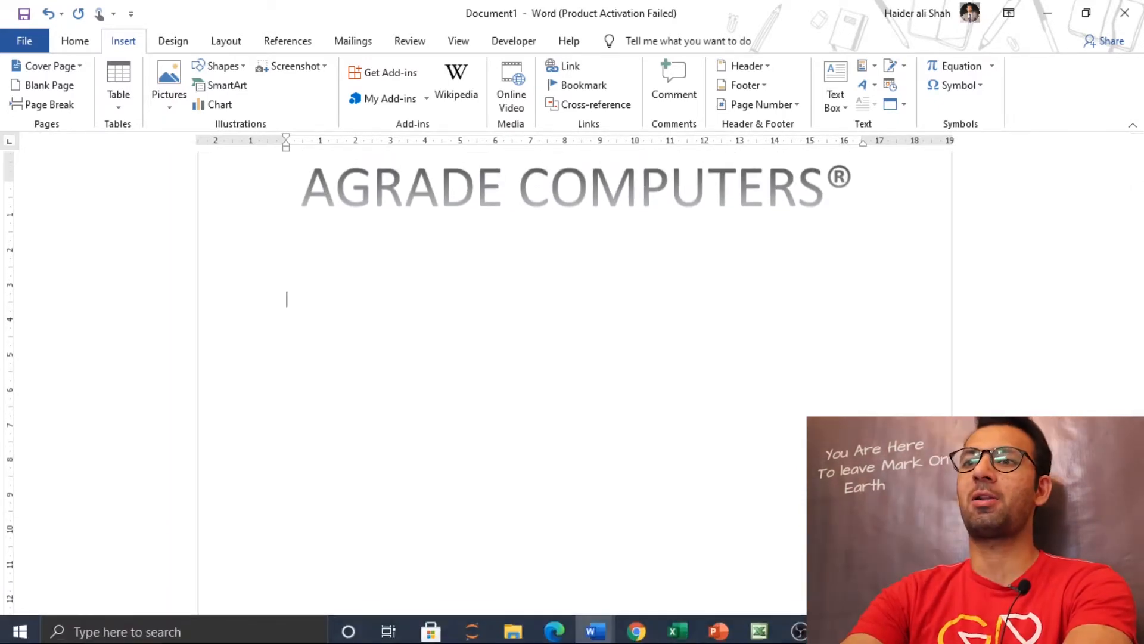
Step: Examine the finished stock report's table to count its rows from the Stock Report title row down to the Mouse row
{"action": "mouse_move", "coordinate": [588, 637]}
{"action": "left_click", "coordinate": [544, 584]}
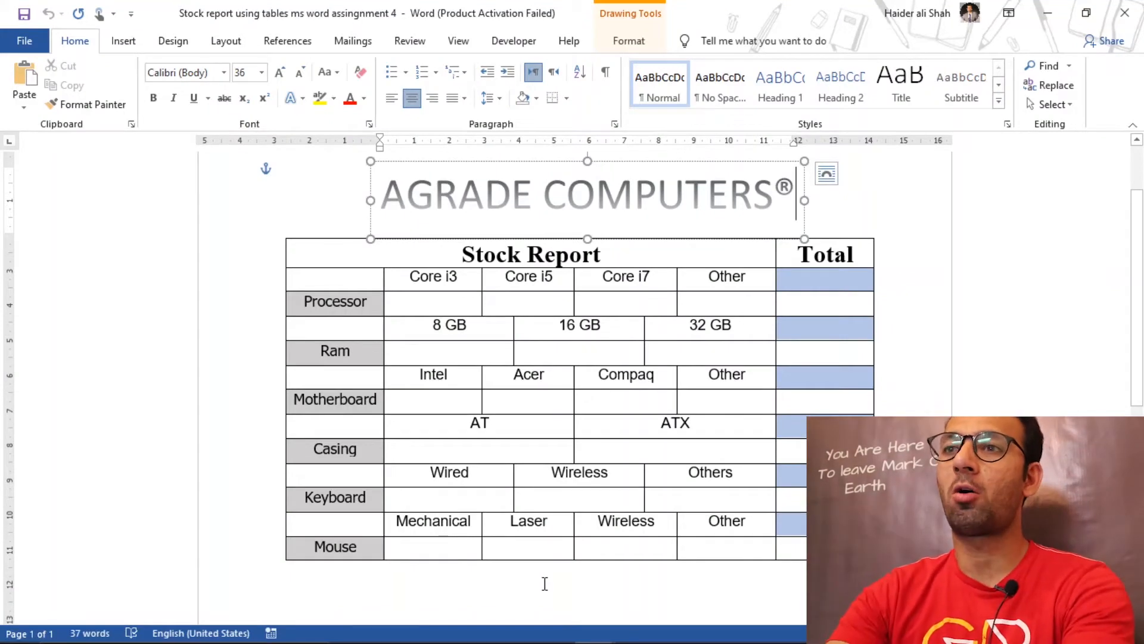
{"action": "left_click", "coordinate": [544, 584]}
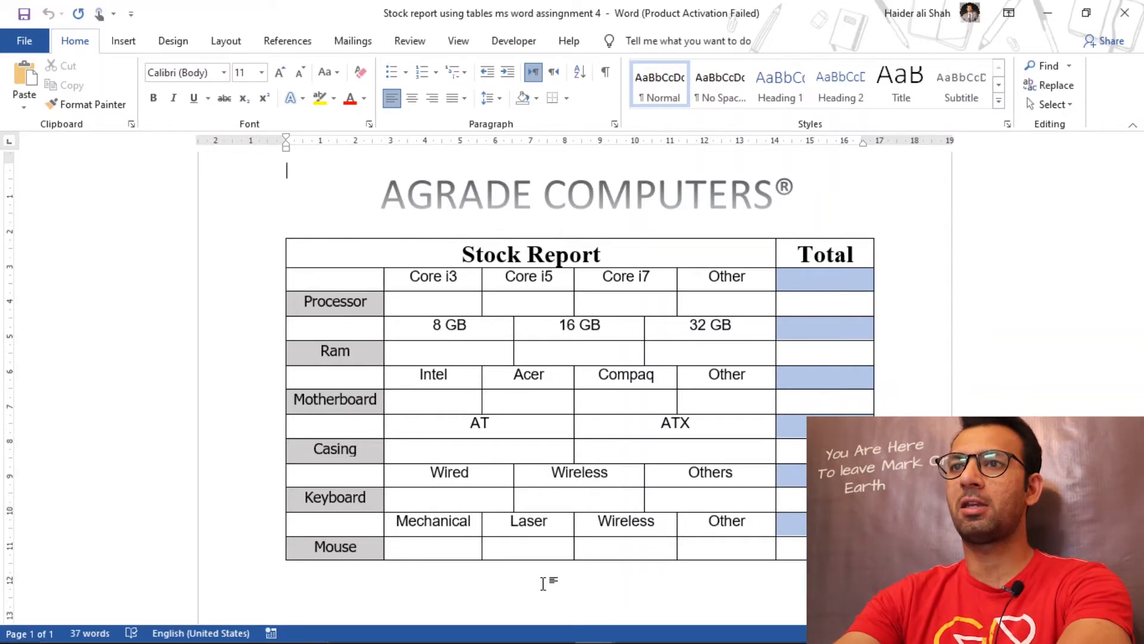
{"action": "left_click", "coordinate": [357, 248]}
{"action": "key", "text": "shift+Down"}
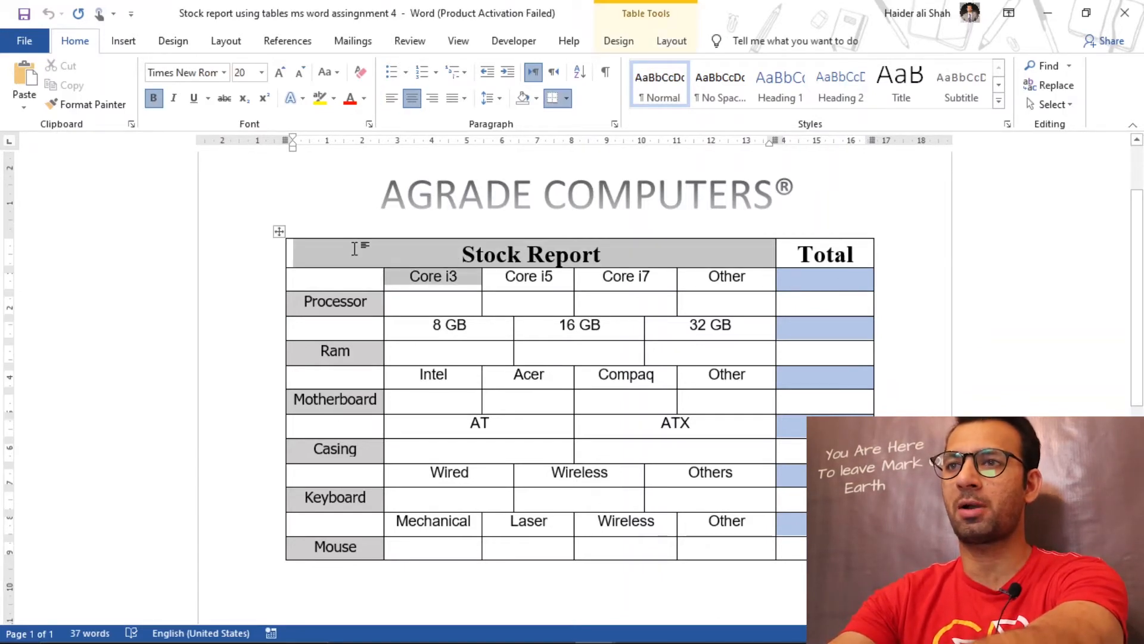
{"action": "key", "text": "shift+Down"}
{"action": "key", "text": "shift+Down"}
{"action": "key", "text": "shift+Down"}
{"action": "key", "text": "shift+Down"}
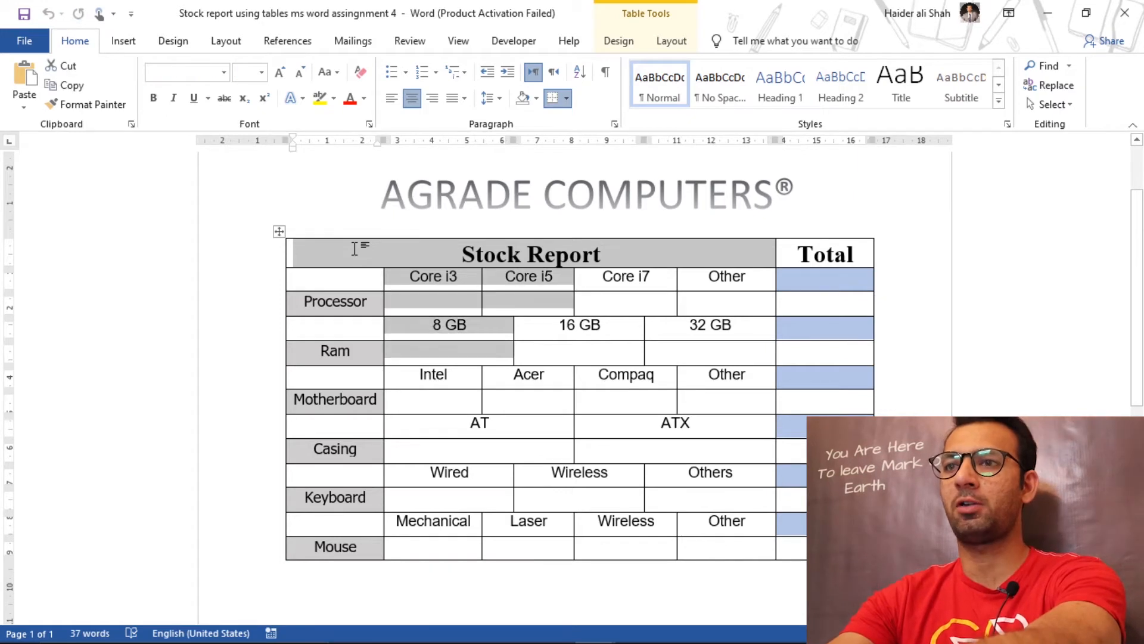
{"action": "key", "text": "shift+Down"}
{"action": "key", "text": "shift+Down"}
{"action": "key", "text": "shift+Down"}
{"action": "key", "text": "shift+Down"}
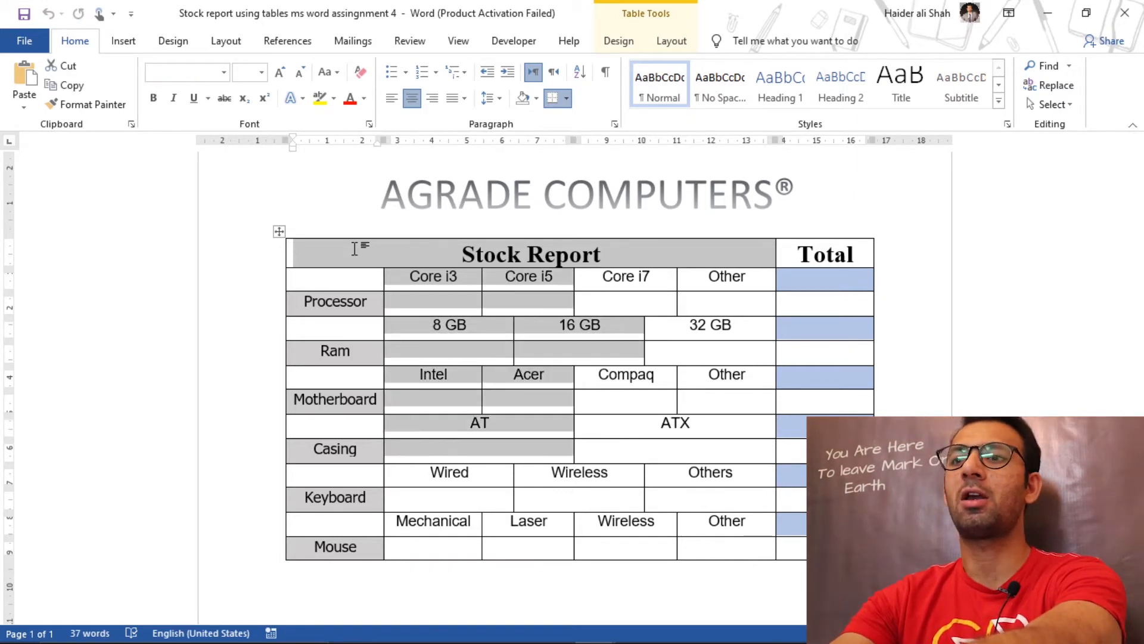
{"action": "key", "text": "shift+Down"}
{"action": "key", "text": "shift+Down"}
{"action": "key", "text": "shift+Down"}
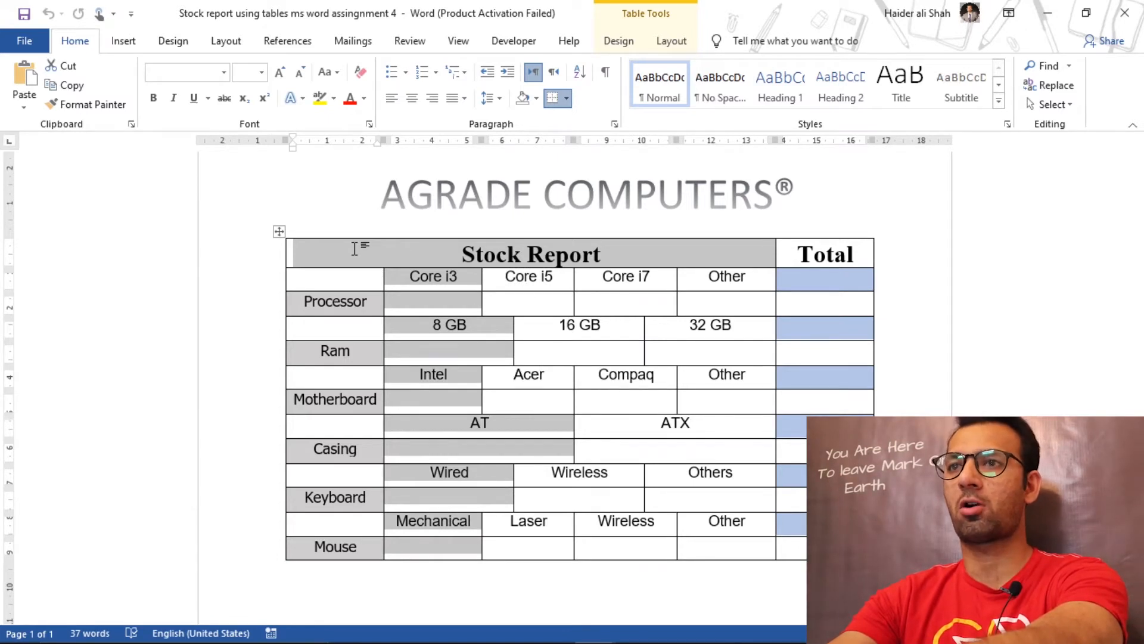
{"action": "left_click", "coordinate": [355, 249]}
{"action": "key", "text": "Down"}
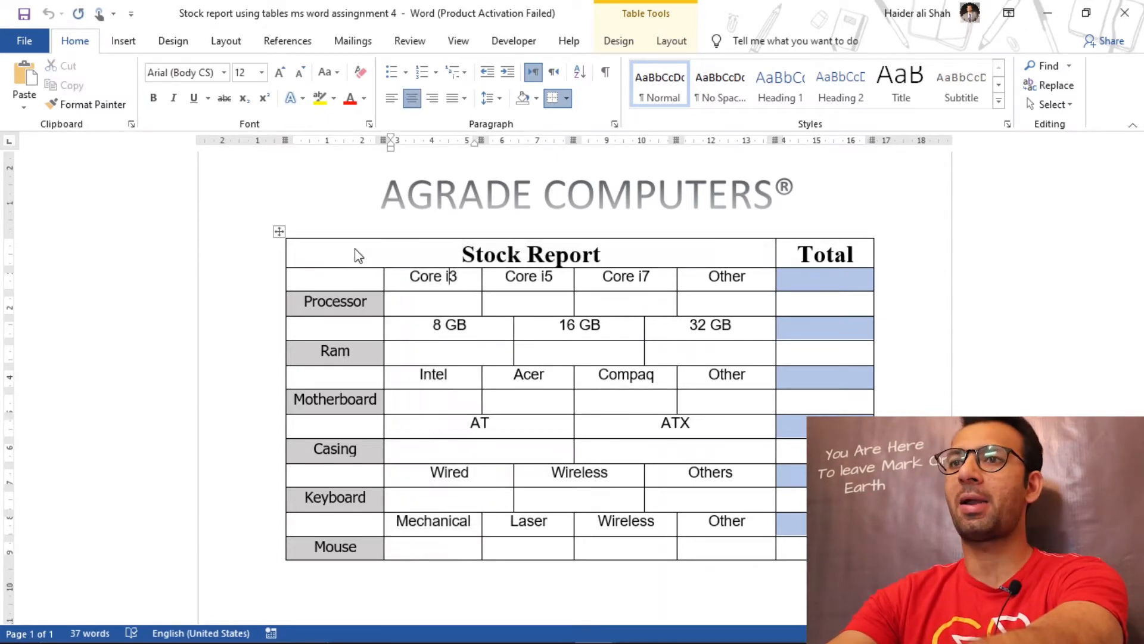
{"action": "key", "text": "Up"}
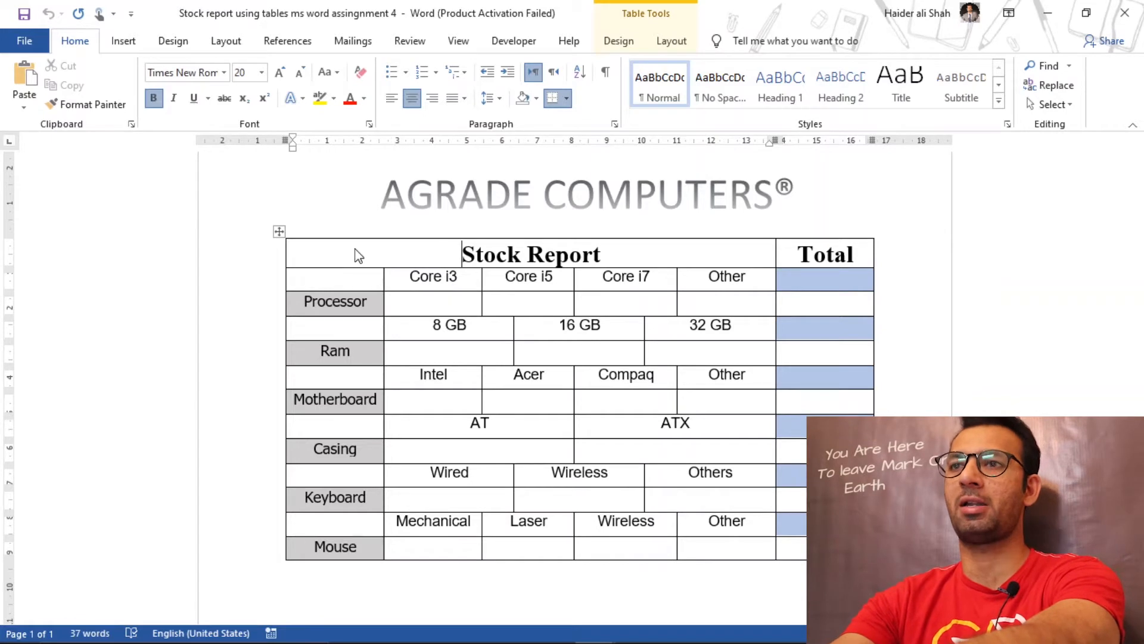
Step: Count the columns of the finished report's table along the processor types row, from the empty first cell to the Total column
{"action": "key", "text": "shift+Right"}
{"action": "key", "text": "shift+Right"}
{"action": "key", "text": "shift+Right"}
{"action": "key", "text": "shift+Right"}
{"action": "key", "text": "shift+Right"}
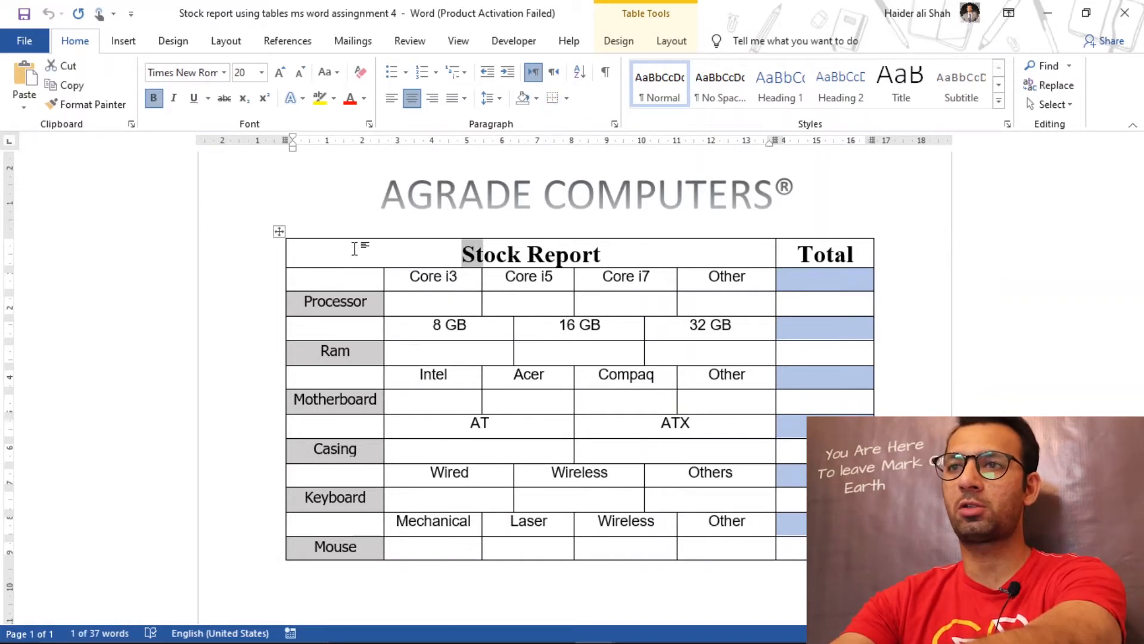
{"action": "key", "text": "Down"}
{"action": "key", "text": "Left"}
{"action": "key", "text": "Left"}
{"action": "key", "text": "Left"}
{"action": "key", "text": "Left"}
{"action": "key", "text": "Left"}
{"action": "key", "text": "Left"}
{"action": "key", "text": "Left"}
{"action": "key", "text": "Left"}
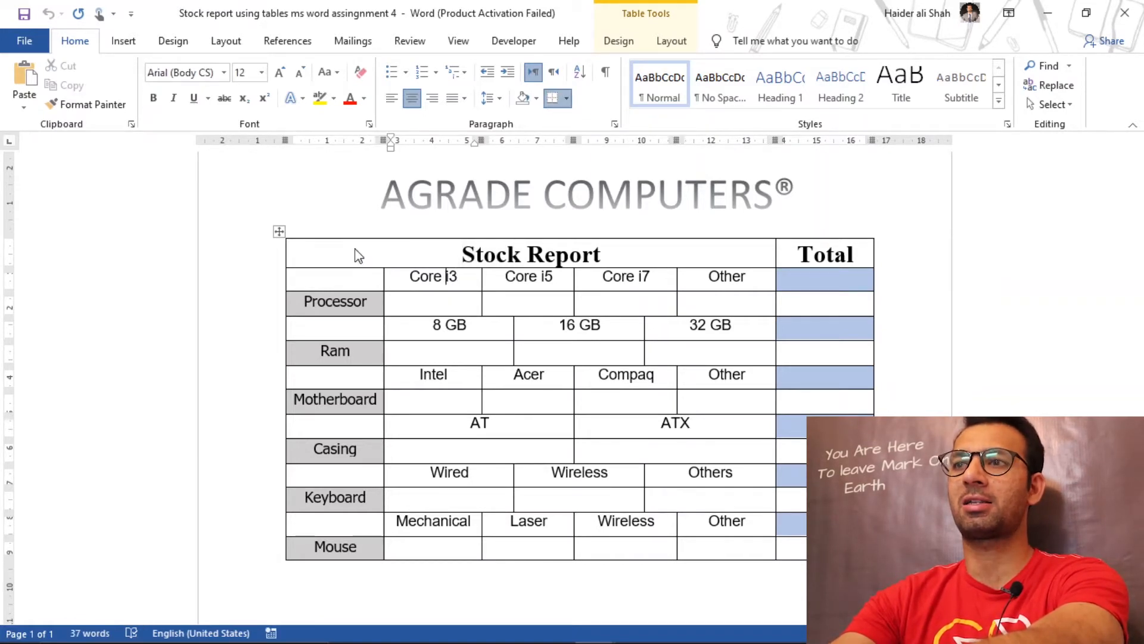
{"action": "key", "text": "Left"}
{"action": "key", "text": "Right"}
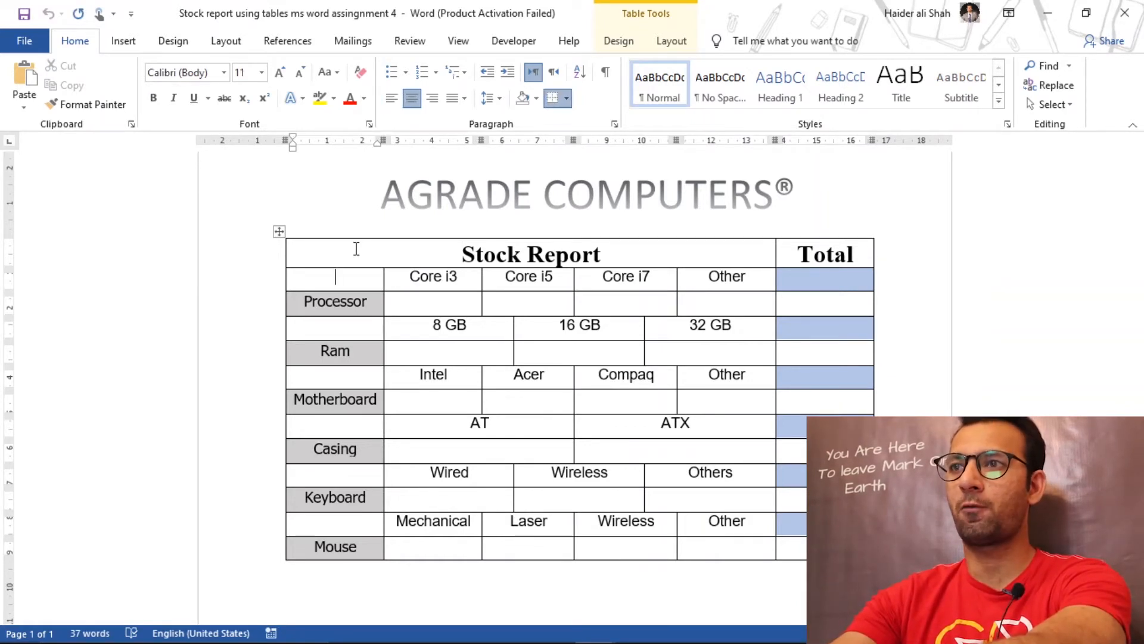
{"action": "key", "text": "shift+Right"}
{"action": "key", "text": "shift+Right"}
{"action": "key", "text": "shift+Right"}
{"action": "key", "text": "shift+Right"}
{"action": "key", "text": "shift+Right"}
{"action": "key", "text": "shift+Right"}
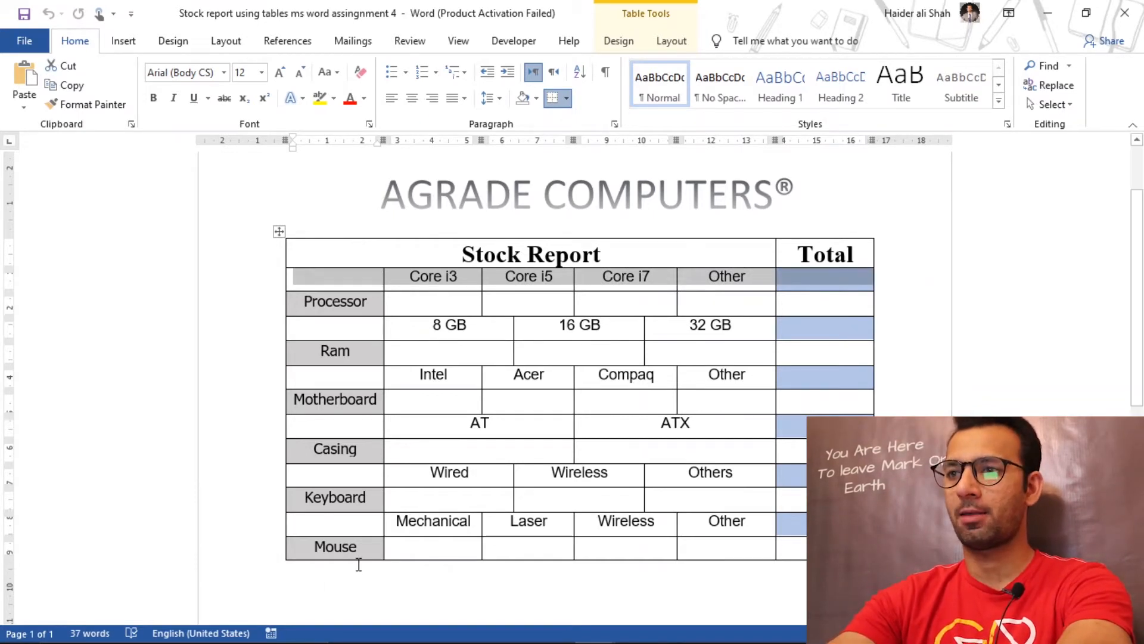
{"action": "left_click", "coordinate": [448, 595]}
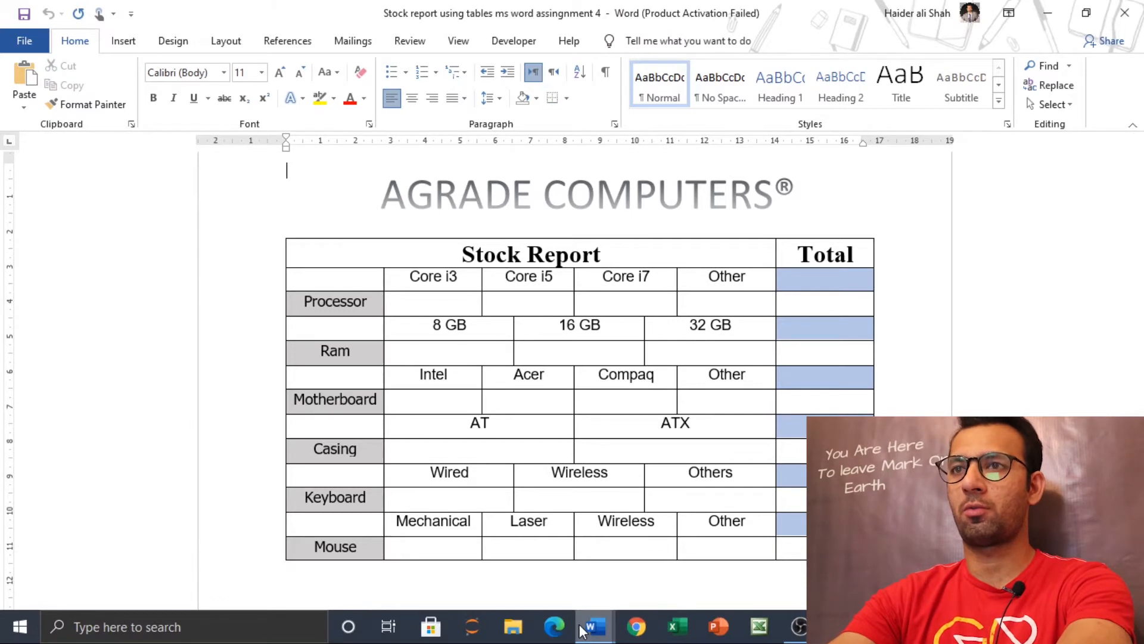
Step: Insert a table with 6 columns and 13 rows below the WordArt heading in the new document
{"action": "mouse_move", "coordinate": [595, 626]}
{"action": "left_click", "coordinate": [686, 568]}
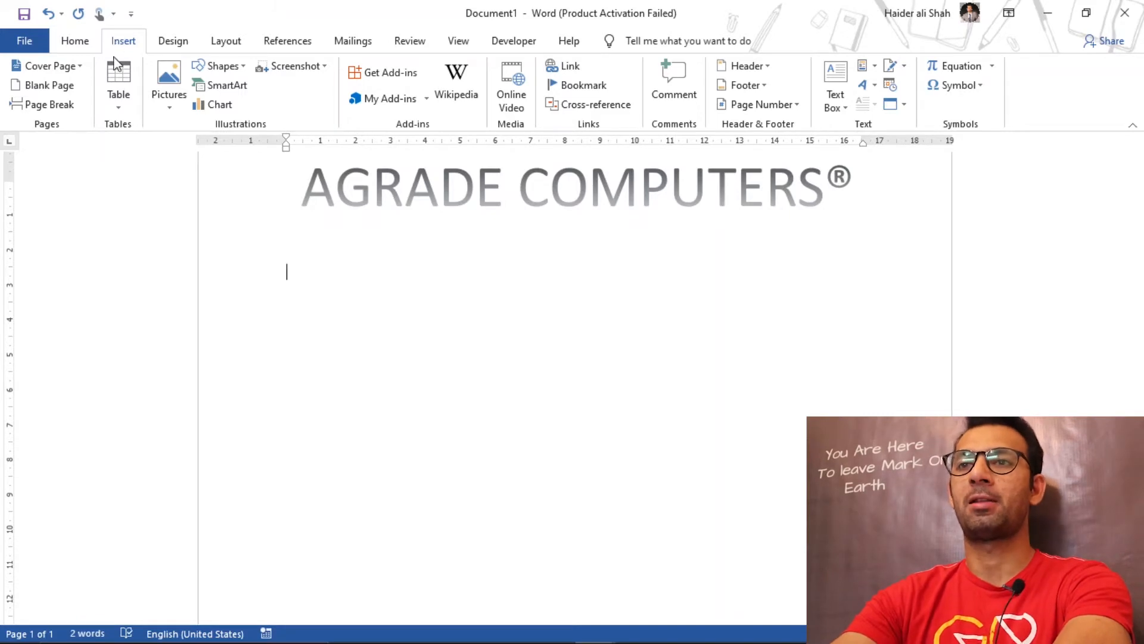
{"action": "left_click", "coordinate": [117, 99]}
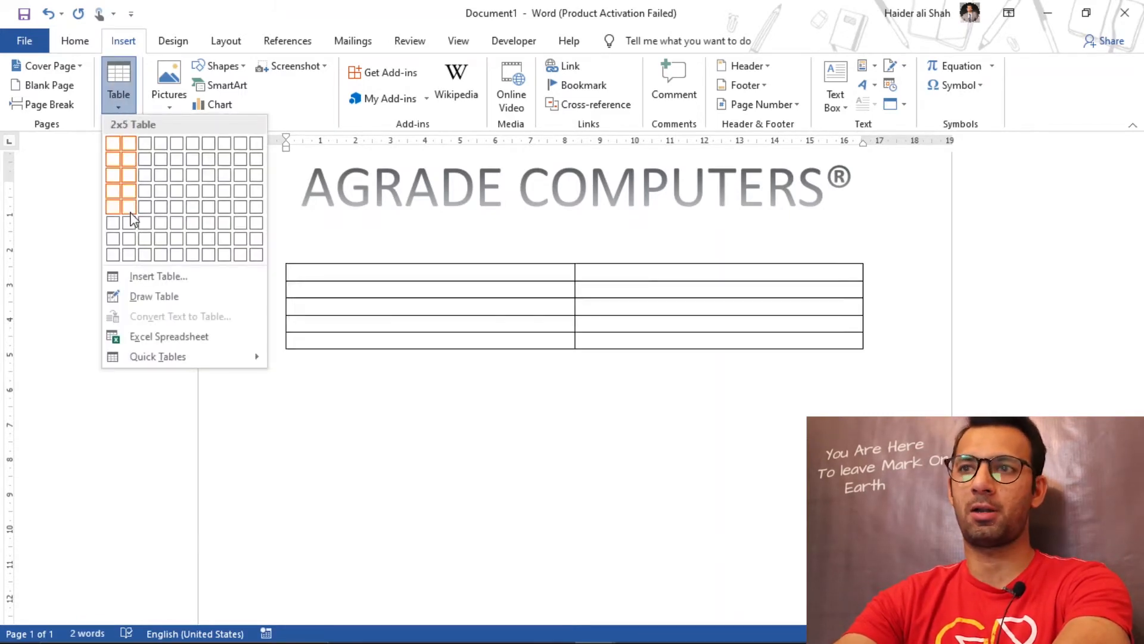
{"action": "left_click", "coordinate": [158, 277]}
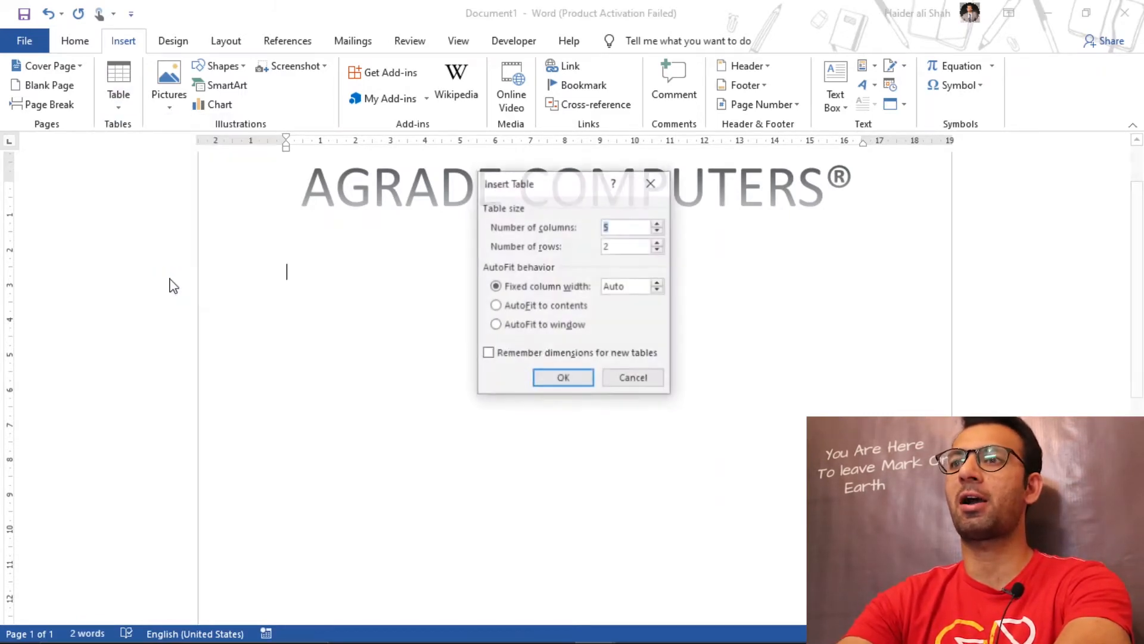
{"action": "left_click_drag", "start_coordinate": [530, 193], "coordinate": [543, 248]}
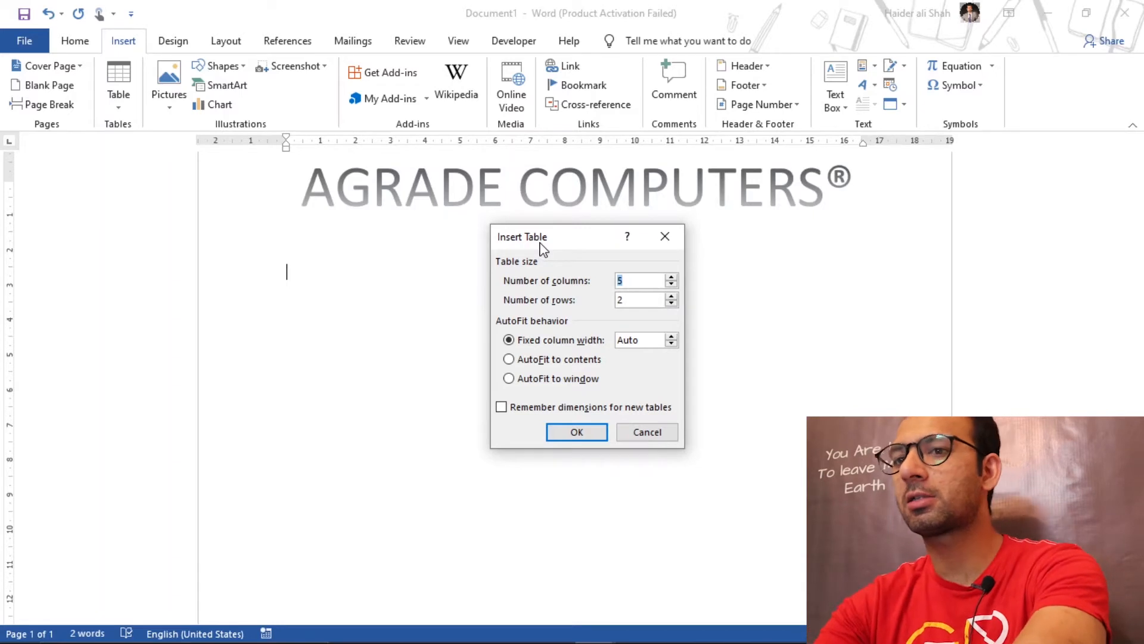
{"action": "type", "text": "6"}
{"action": "key", "text": "Tab"}
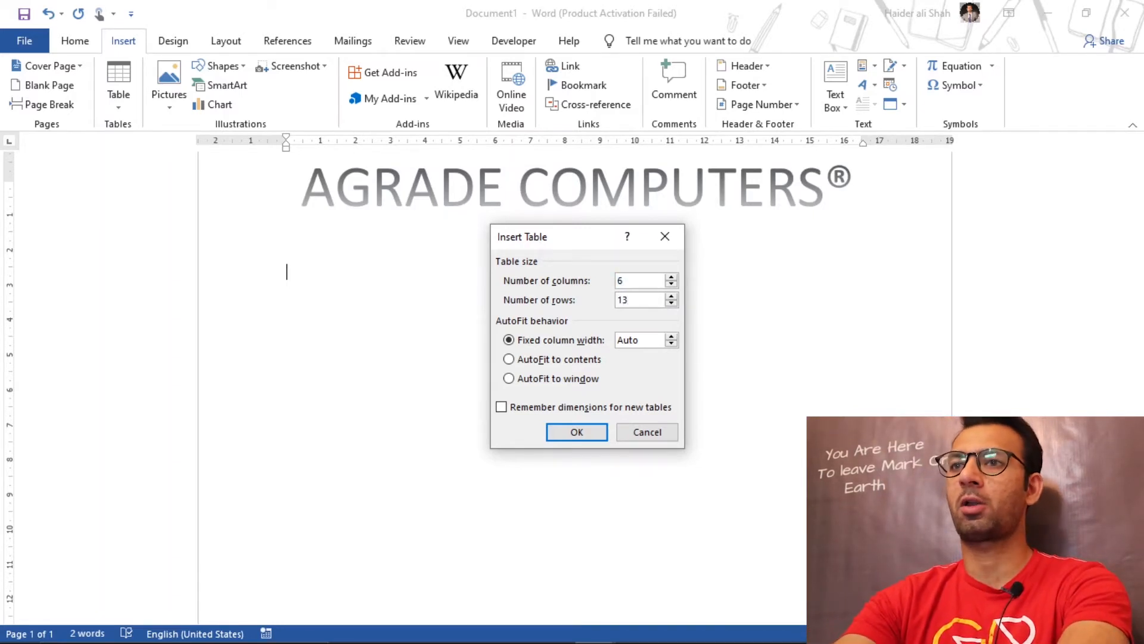
{"action": "left_click", "coordinate": [575, 432]}
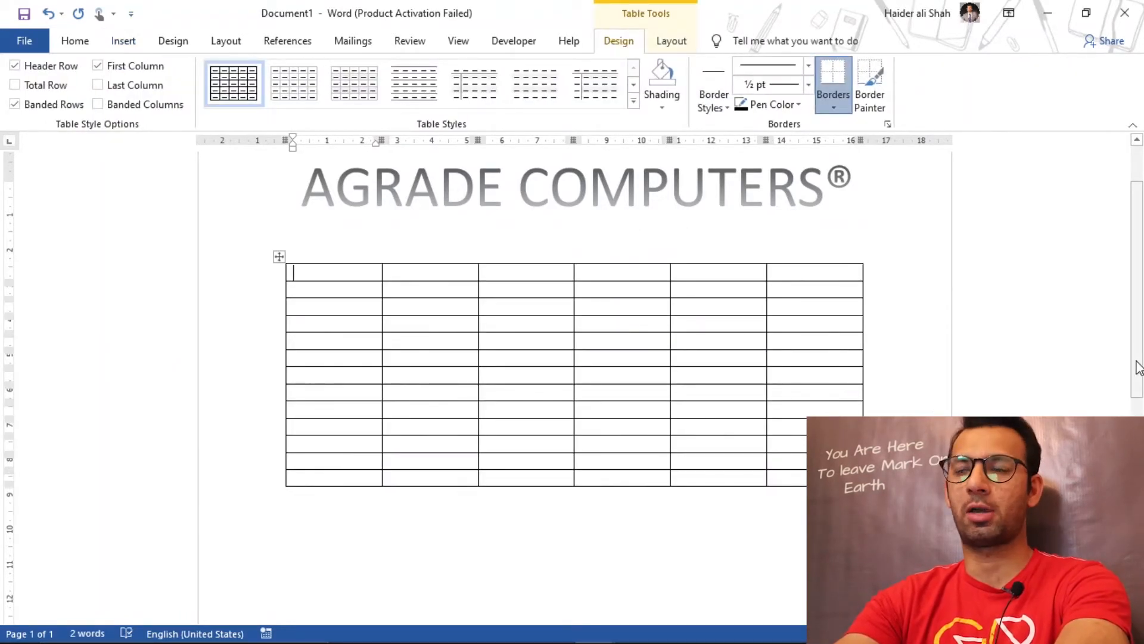
Step: Stretch the new table downward to about 9.5 cm tall so that all its rows become taller
{"action": "left_click_drag", "start_coordinate": [1138, 366], "coordinate": [1139, 387]}
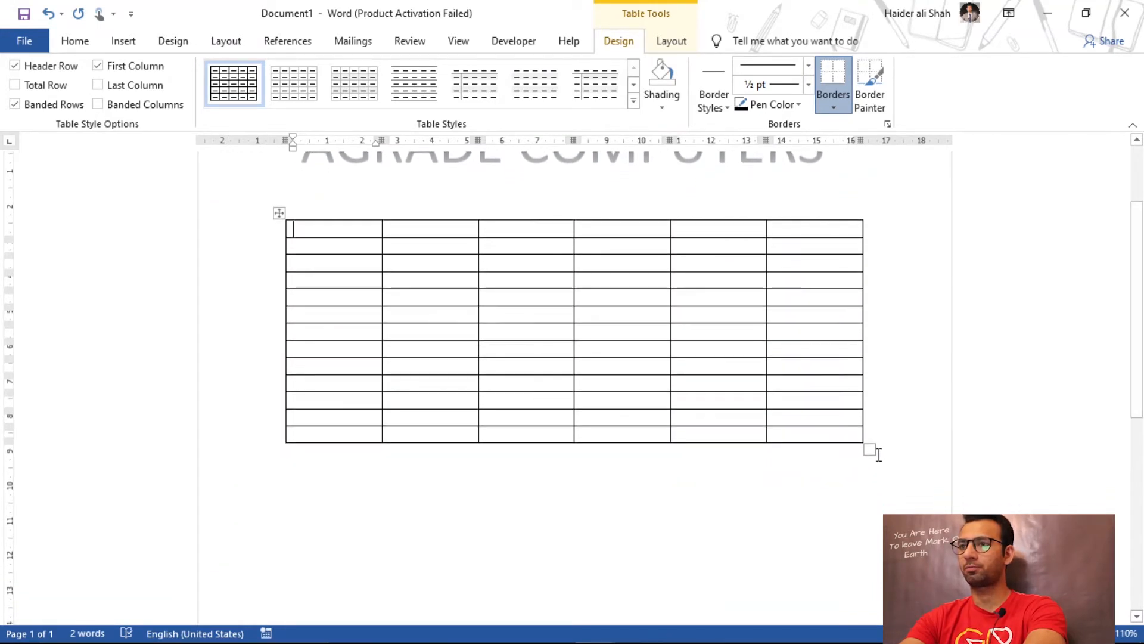
{"action": "left_click_drag", "start_coordinate": [865, 448], "coordinate": [861, 559]}
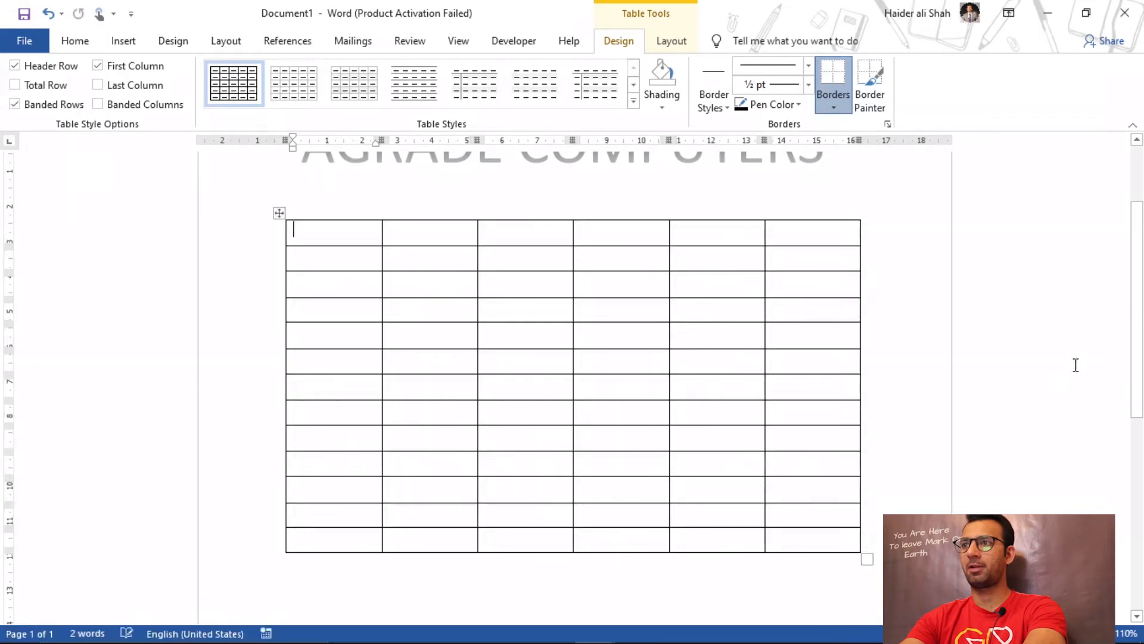
{"action": "scroll", "coordinate": [1141, 356], "scroll_direction": "down", "scroll_amount": 2}
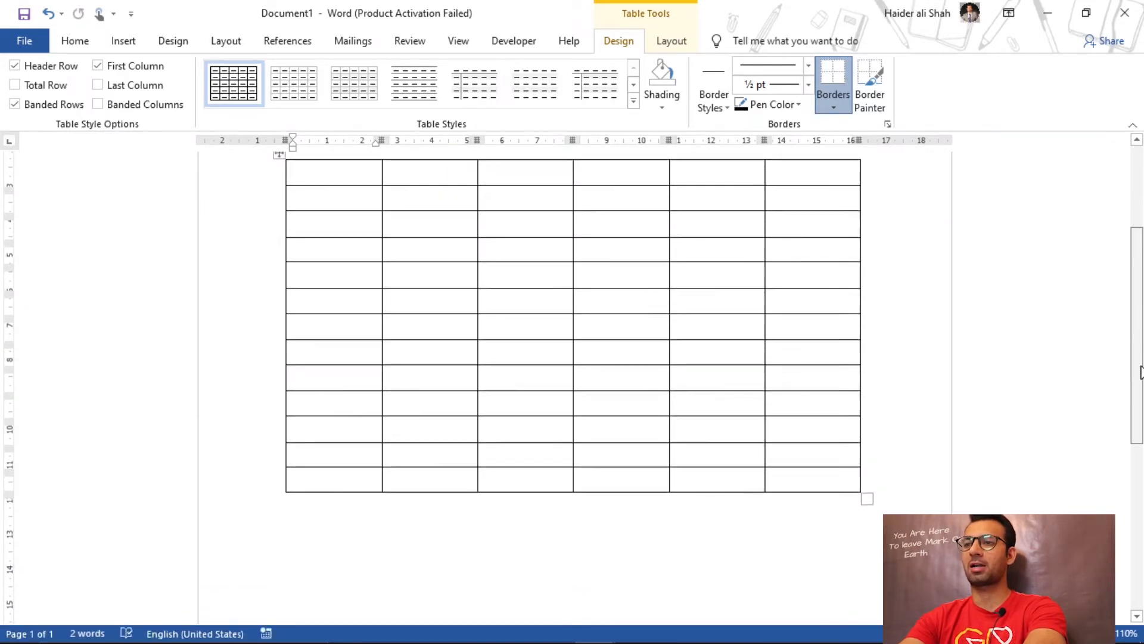
Step: Compare the new table with the finished stock report and examine how its Stock Report and Total title cells are laid out
{"action": "mouse_move", "coordinate": [596, 630]}
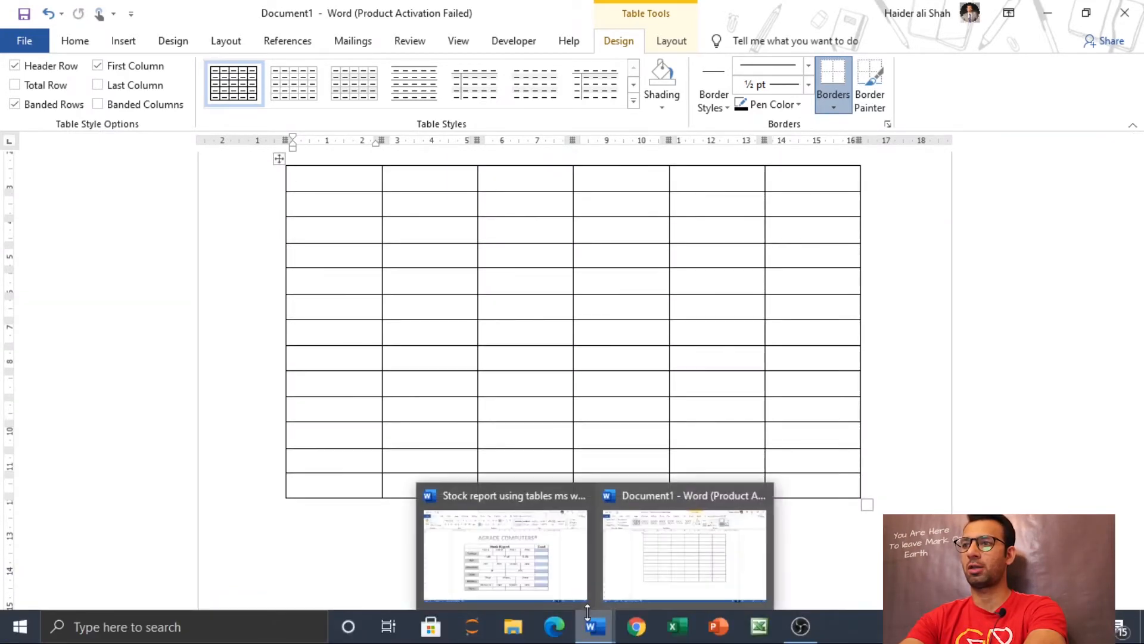
{"action": "left_click", "coordinate": [523, 549]}
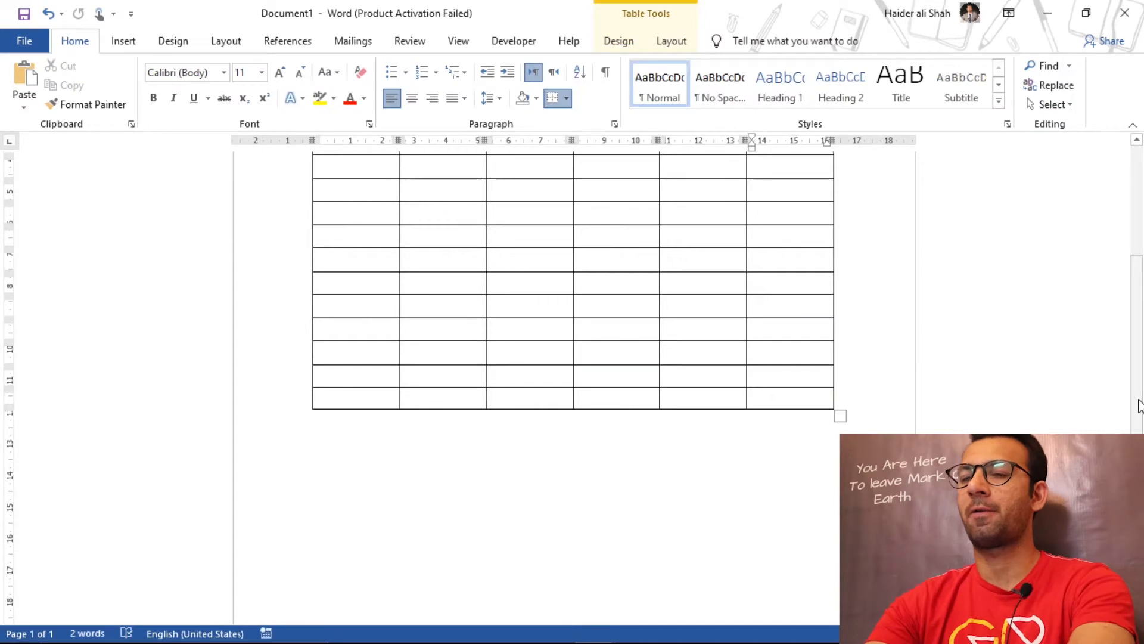
{"action": "left_click_drag", "start_coordinate": [1139, 405], "coordinate": [1143, 331]}
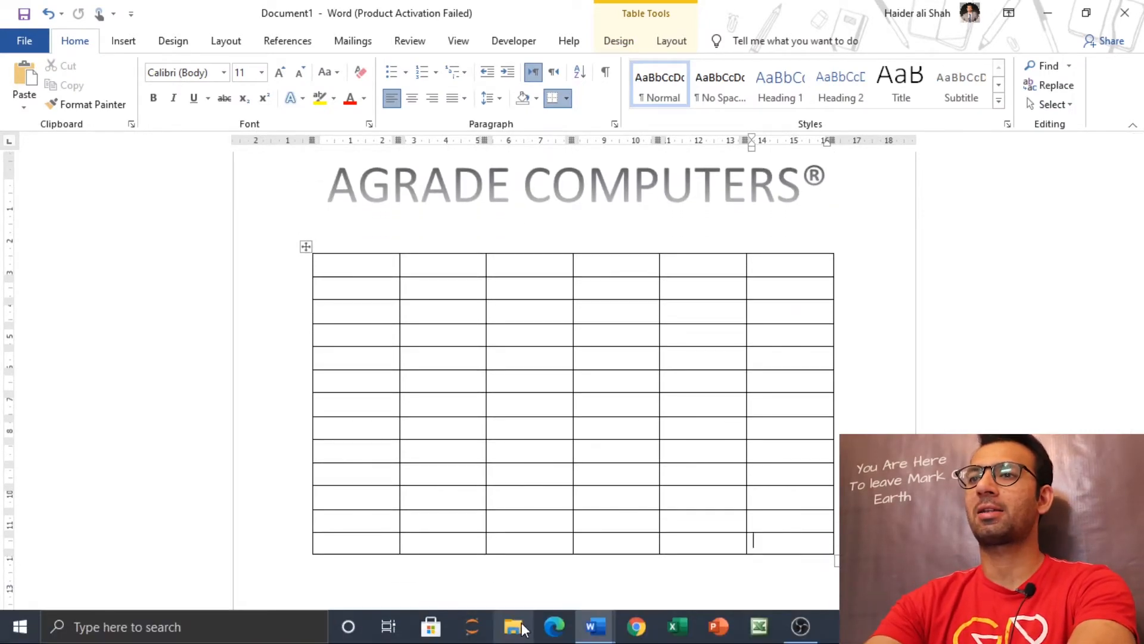
{"action": "mouse_move", "coordinate": [595, 627]}
{"action": "left_click", "coordinate": [524, 564]}
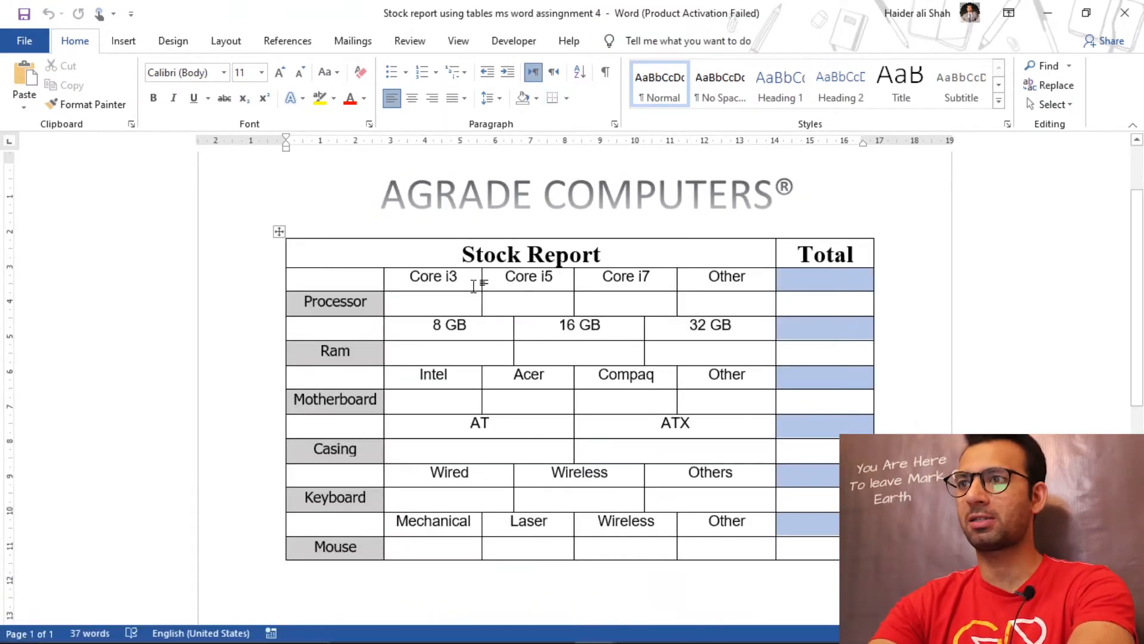
{"action": "left_click", "coordinate": [390, 257]}
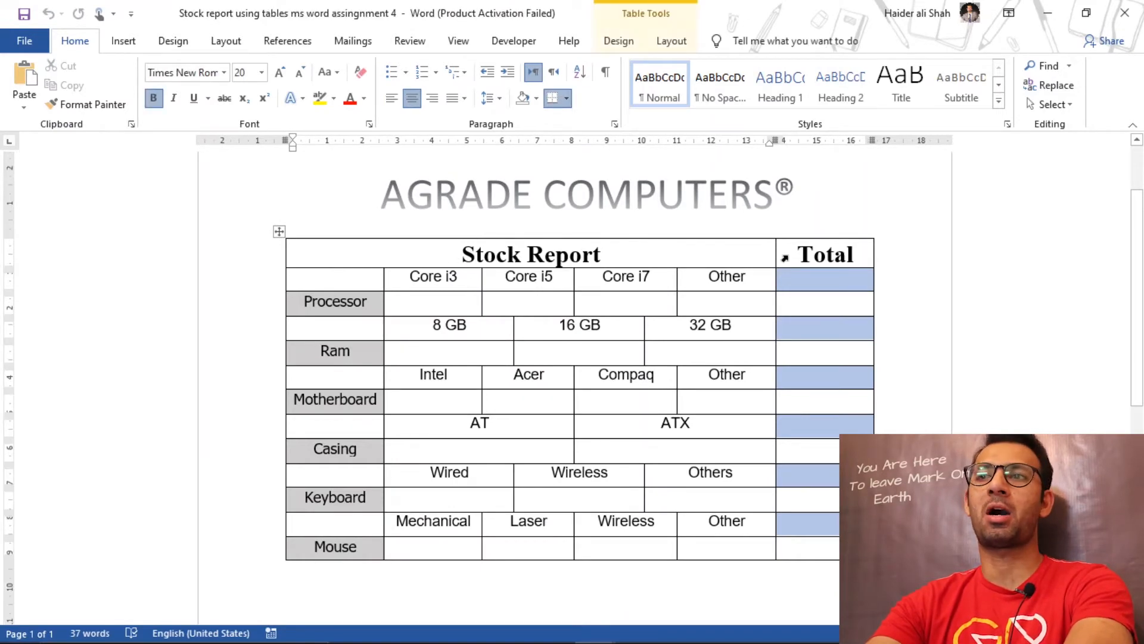
{"action": "left_click", "coordinate": [826, 254]}
{"action": "left_click", "coordinate": [667, 247]}
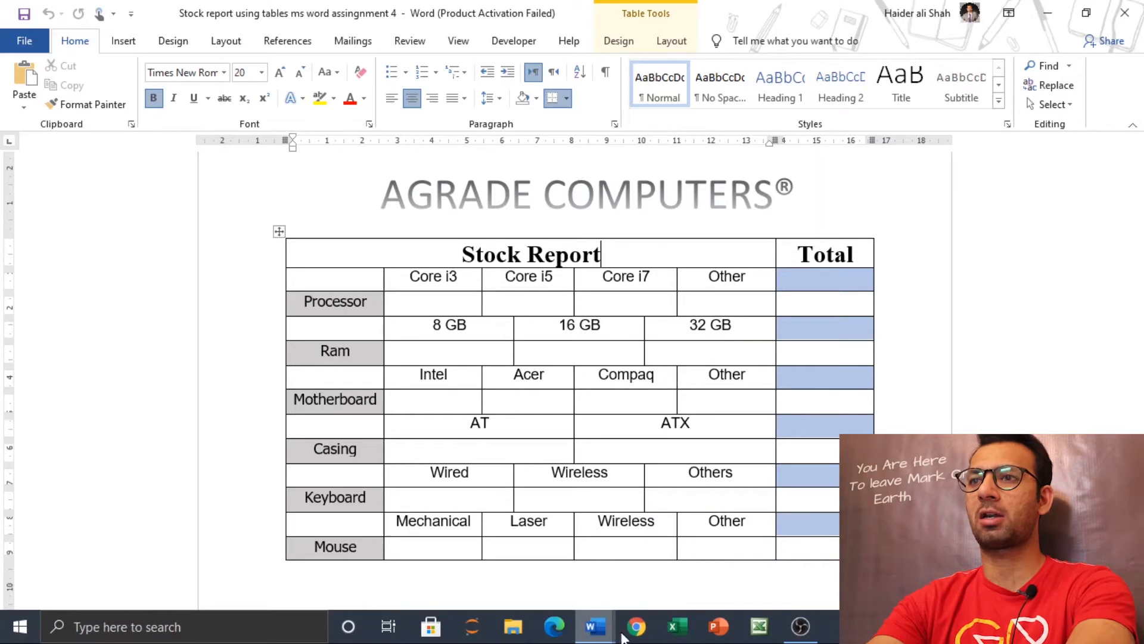
Step: Merge the first five cells of the new table's top row into one, leaving the last column's cell separate
{"action": "mouse_move", "coordinate": [595, 625]}
{"action": "left_click", "coordinate": [678, 589]}
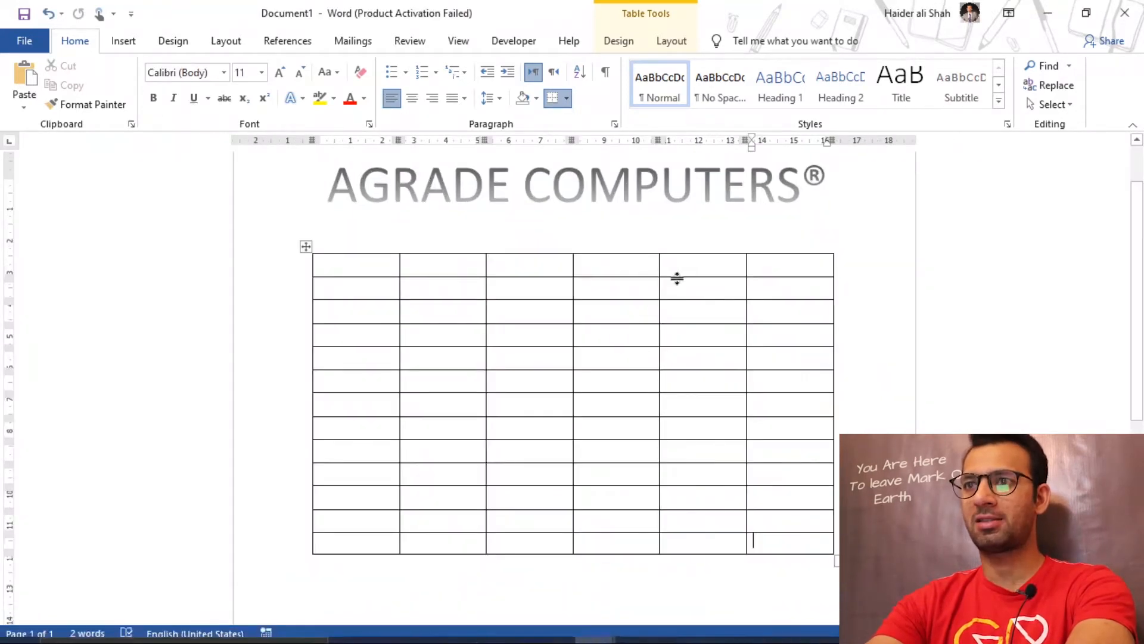
{"action": "left_click_drag", "start_coordinate": [692, 266], "coordinate": [378, 263]}
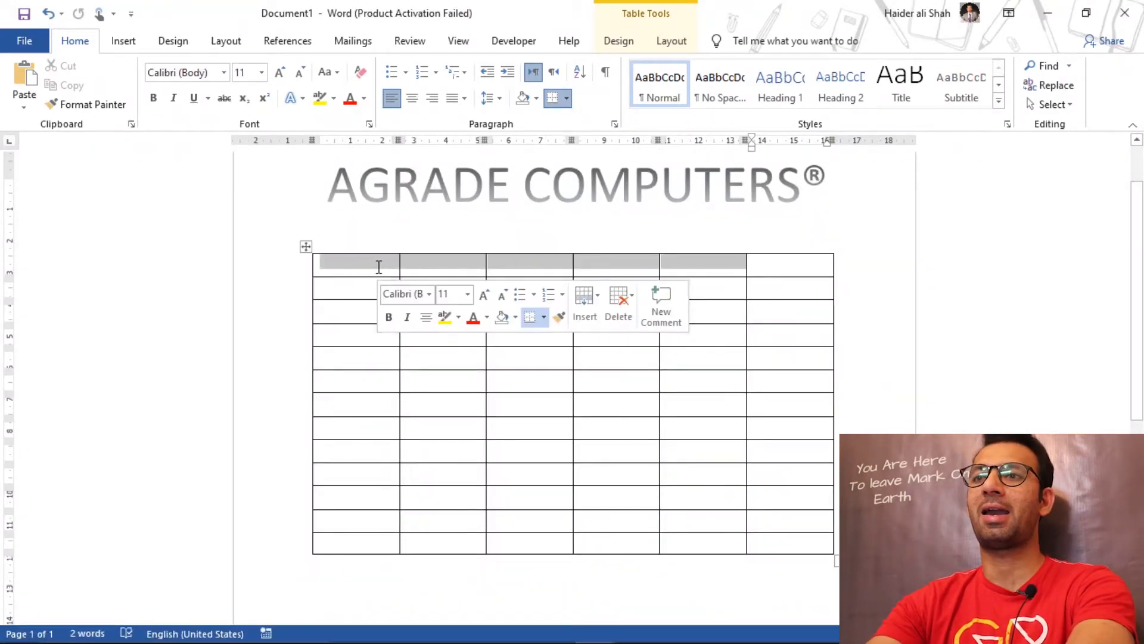
{"action": "right_click", "coordinate": [378, 268]}
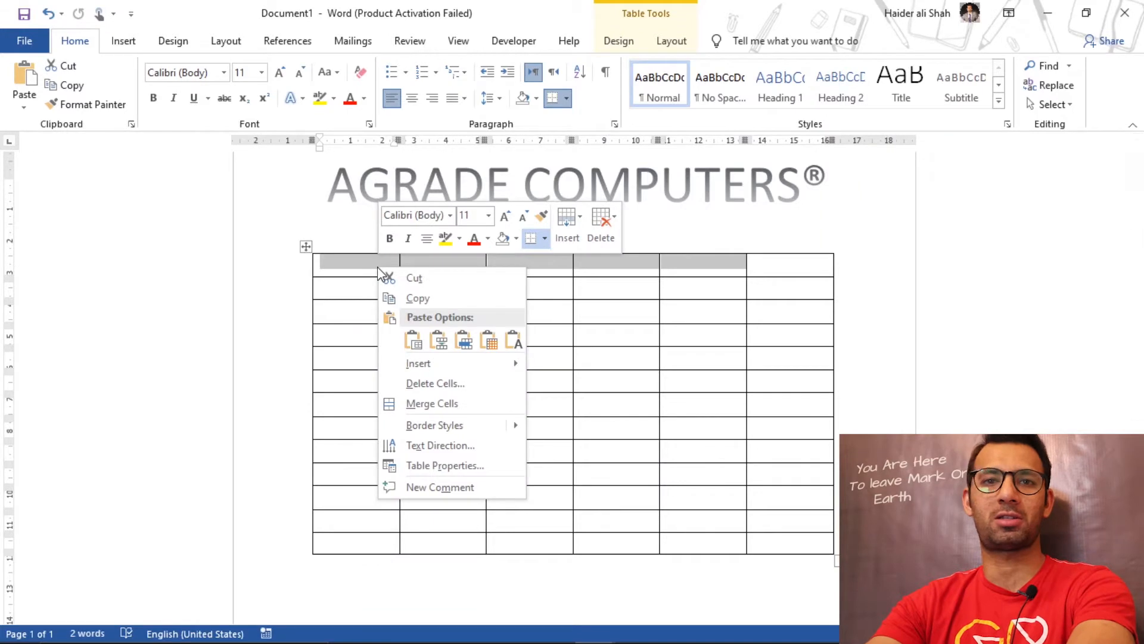
{"action": "left_click", "coordinate": [442, 405]}
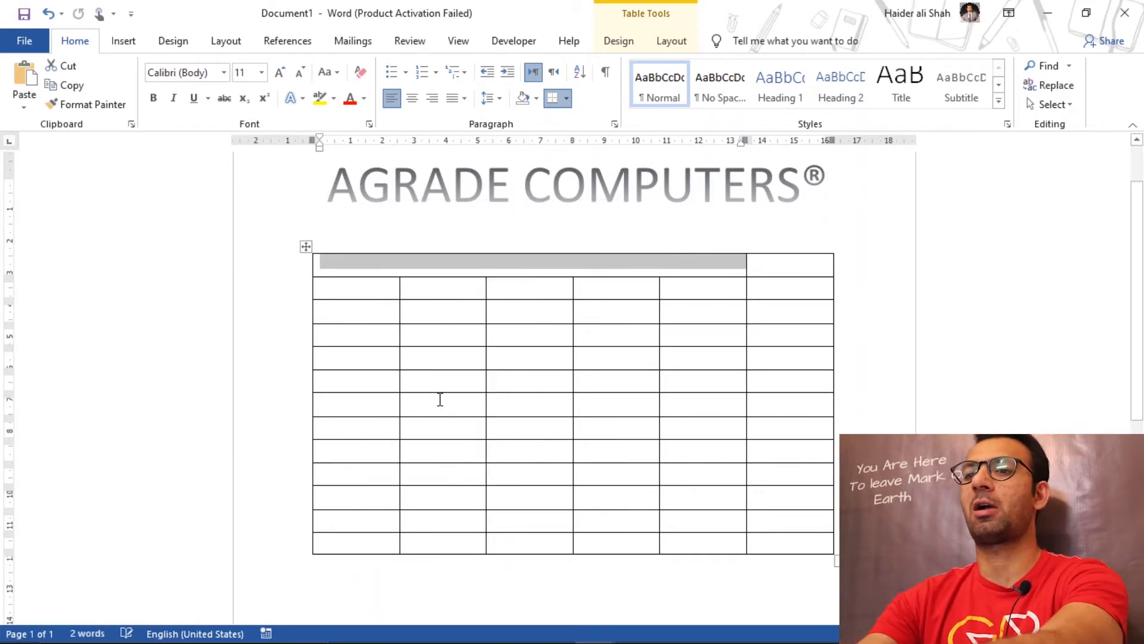
Step: Enter Stock Report in the merged top cell of the new table and format it as bold, centered Times New Roman, size 20
{"action": "left_click", "coordinate": [590, 268]}
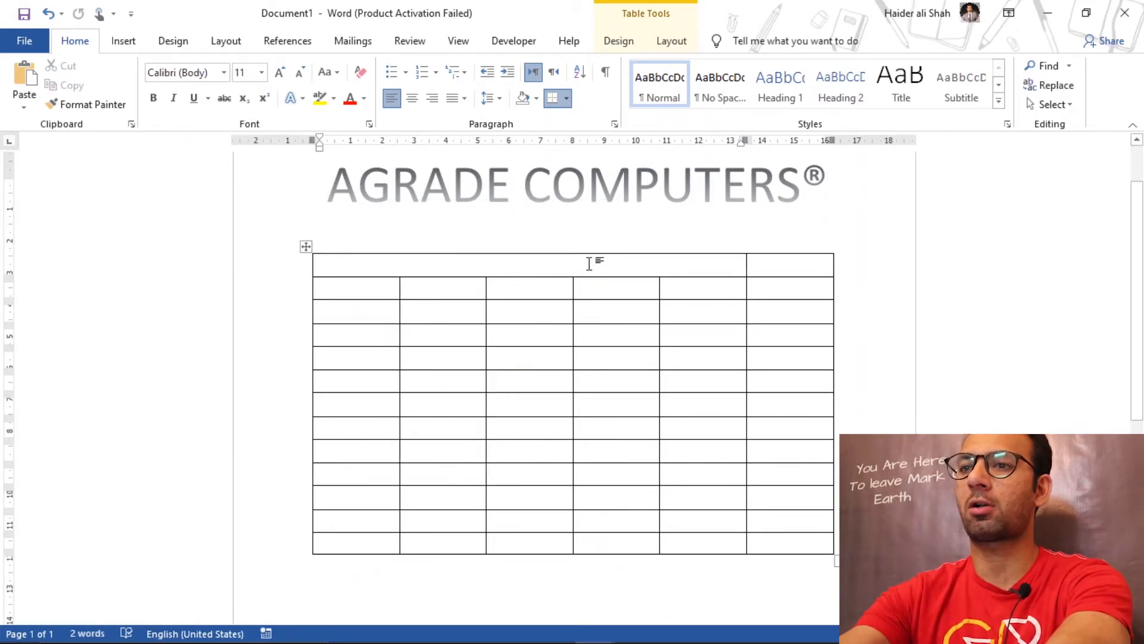
{"action": "type", "text": "Stock Repo"}
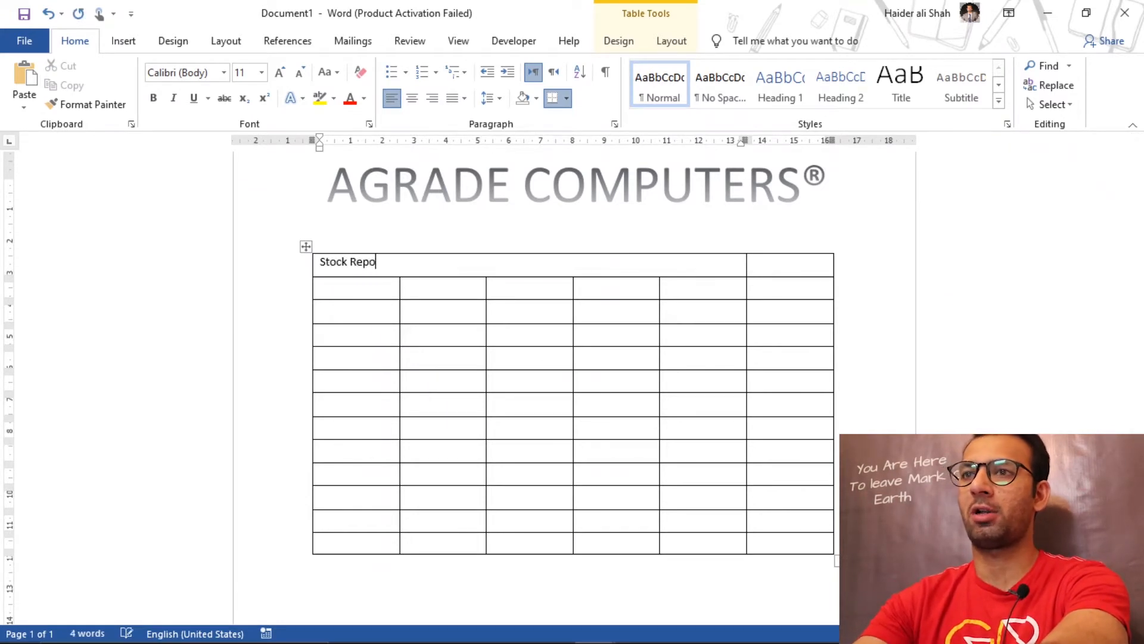
{"action": "key", "text": "shift+Left"}
{"action": "key", "text": "shift+Left"}
{"action": "key", "text": "shift+Left"}
{"action": "key", "text": "shift+Left"}
{"action": "key", "text": "shift+Left"}
{"action": "key", "text": "shift+Left"}
{"action": "key", "text": "shift+Left"}
{"action": "key", "text": "shift+Left"}
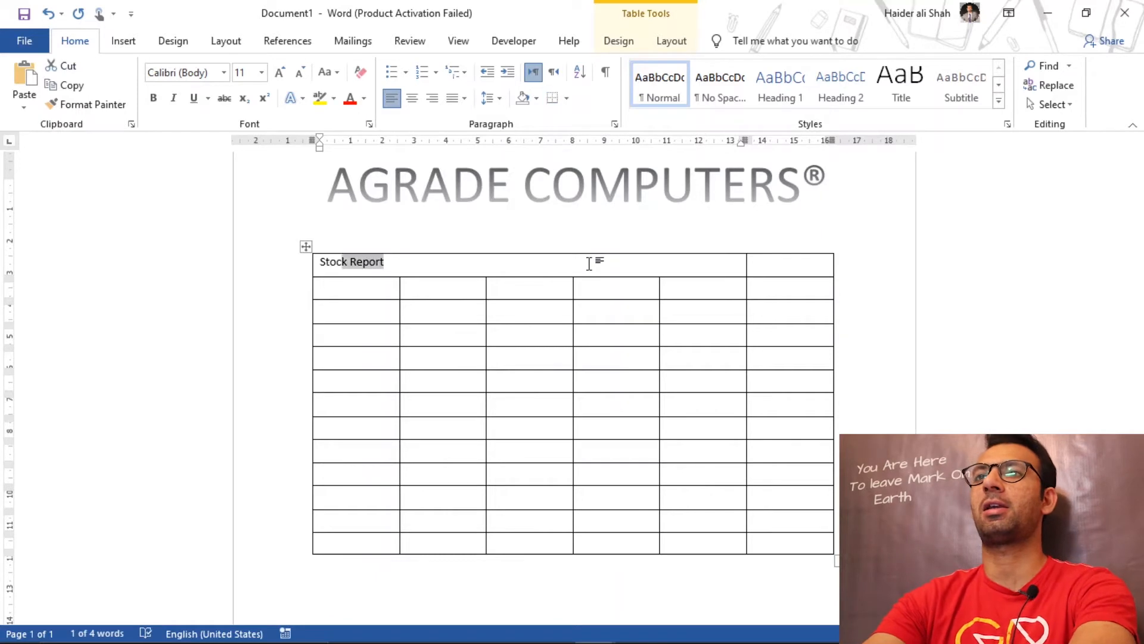
{"action": "key", "text": "shift+Left"}
{"action": "key", "text": "shift+Left"}
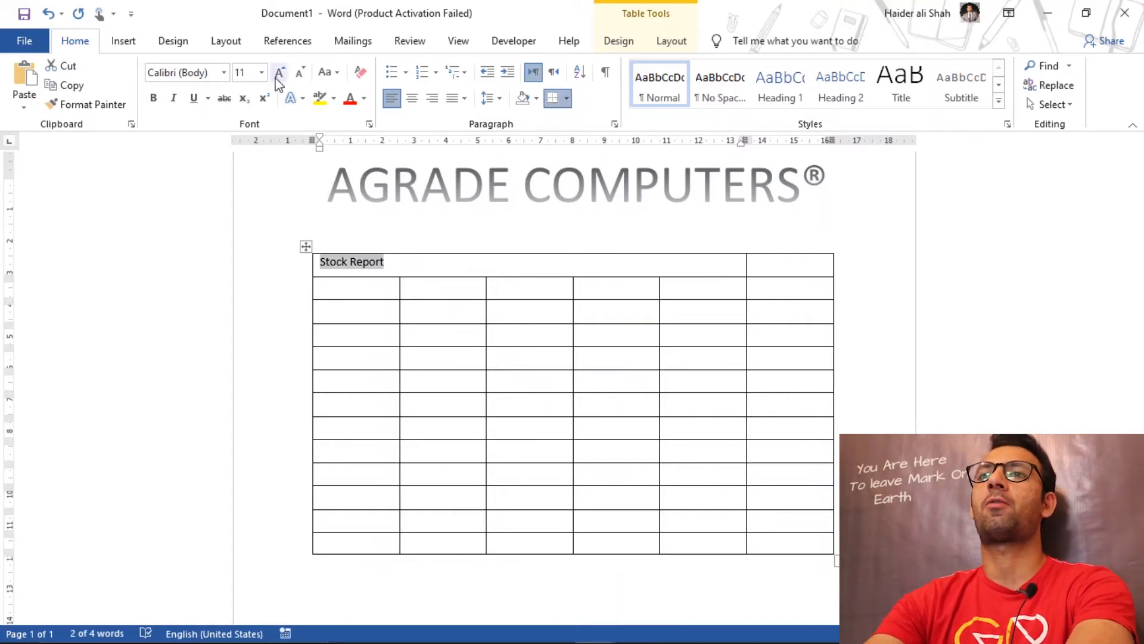
{"action": "left_click", "coordinate": [223, 72]}
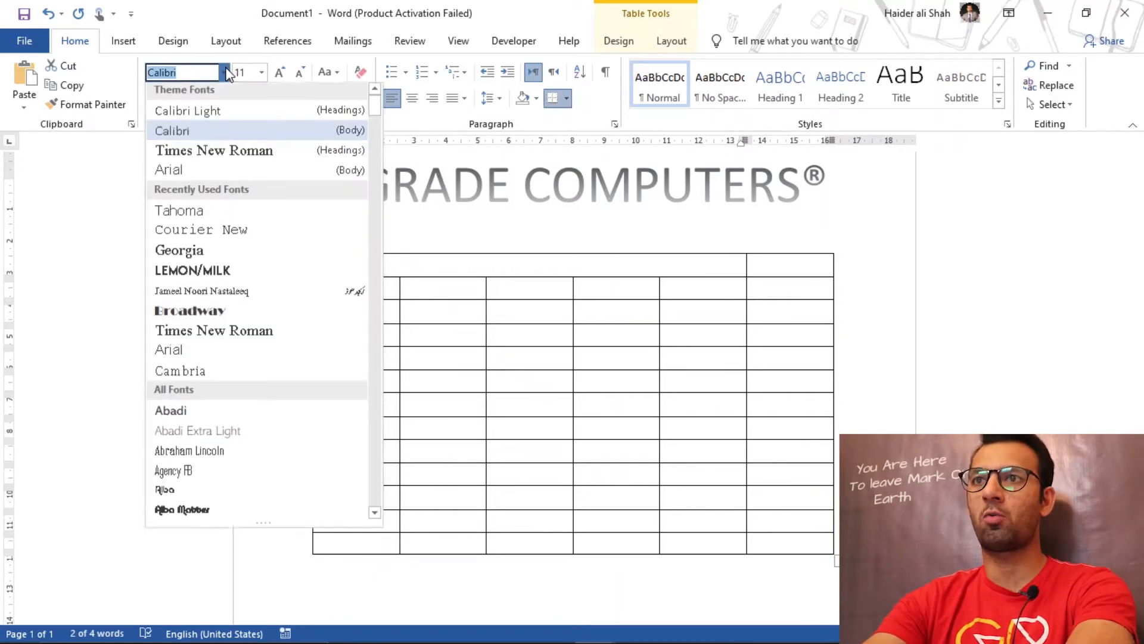
{"action": "left_click", "coordinate": [203, 154]}
{"action": "left_click", "coordinate": [262, 72]}
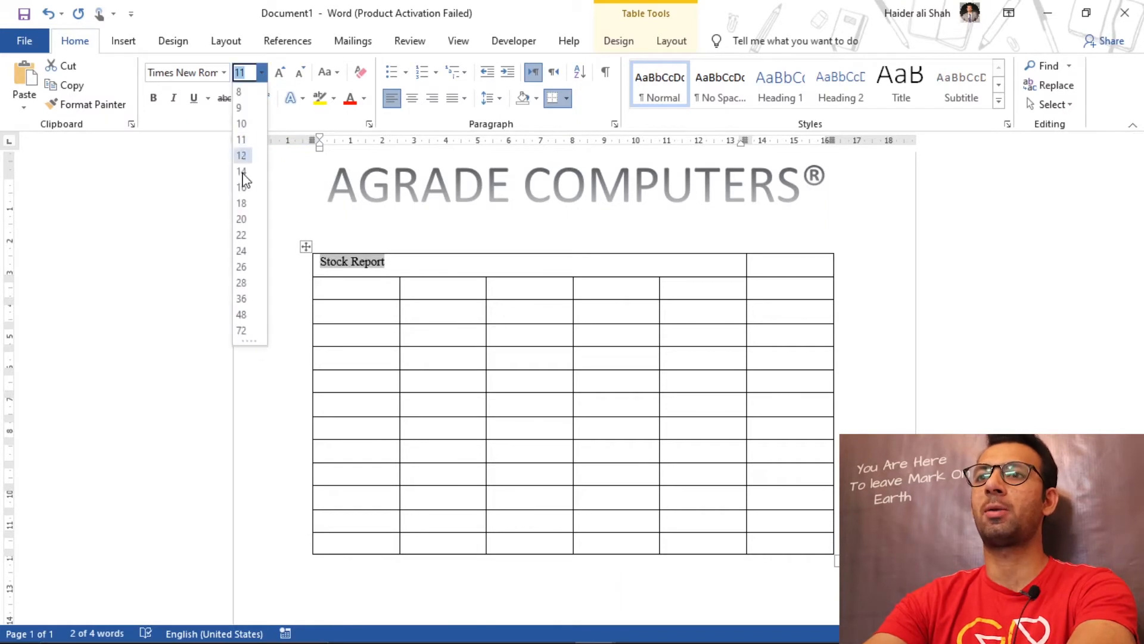
{"action": "left_click", "coordinate": [241, 219]}
{"action": "left_click", "coordinate": [153, 98]}
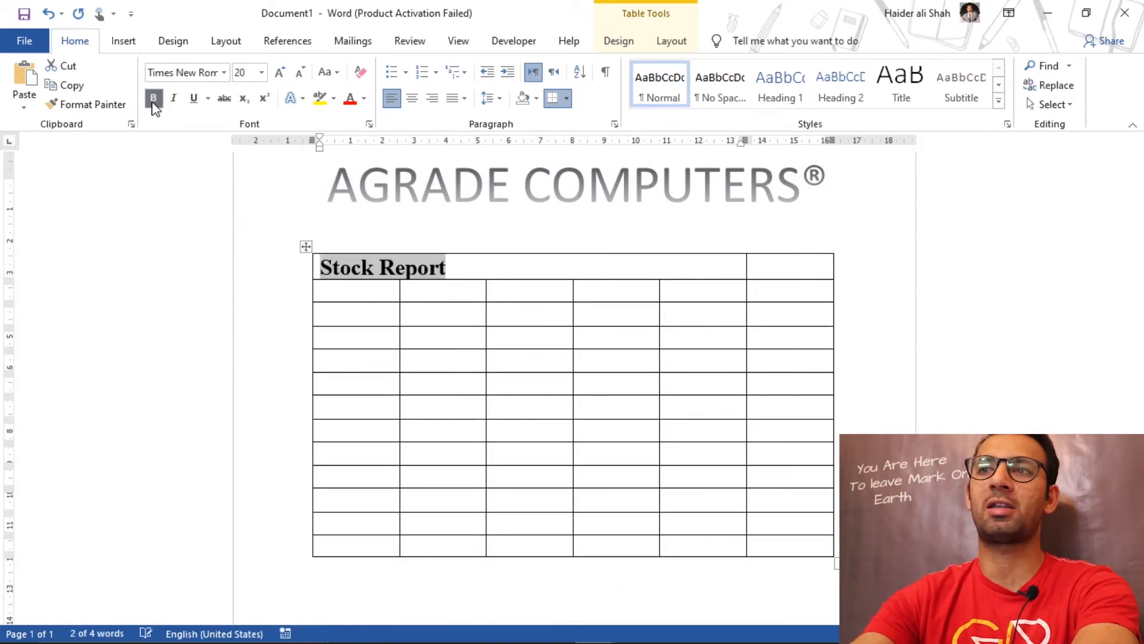
{"action": "key", "text": "ctrl+e"}
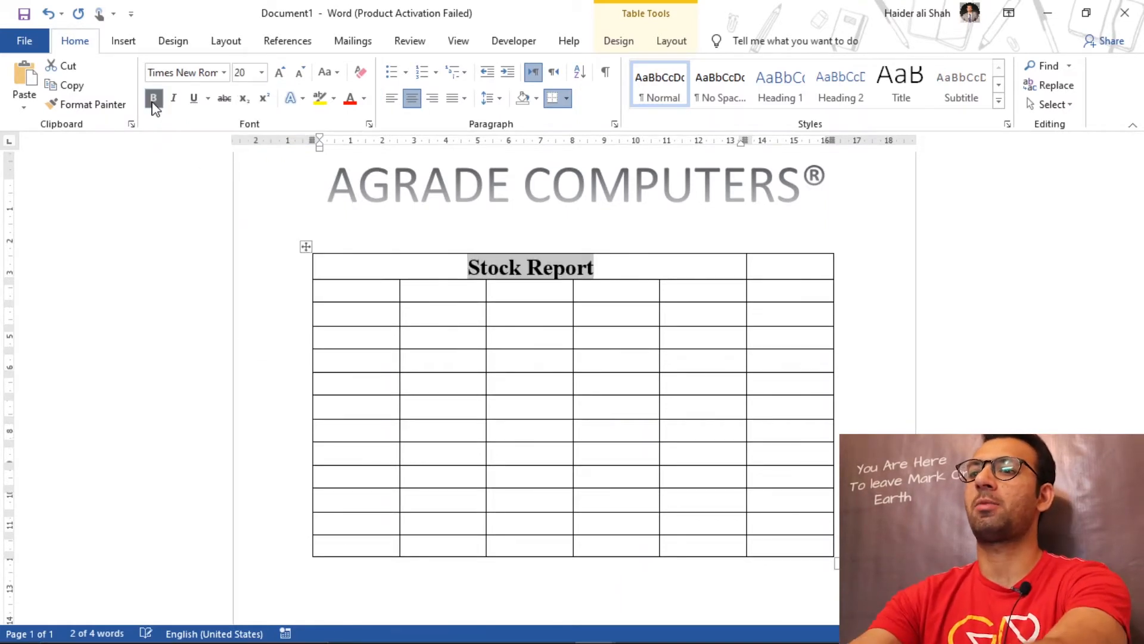
Step: Enter Total in the last cell of the top row and format it as bold, centered Times New Roman, size 20
{"action": "left_click", "coordinate": [780, 272]}
{"action": "type", "text": "T"}
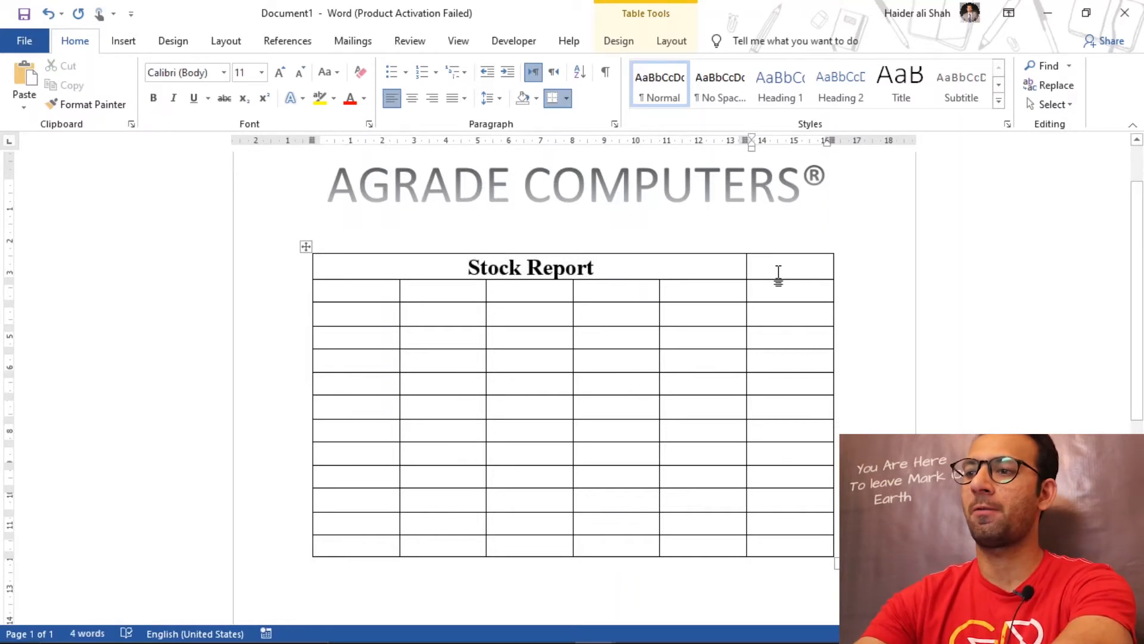
{"action": "type", "text": "otal"}
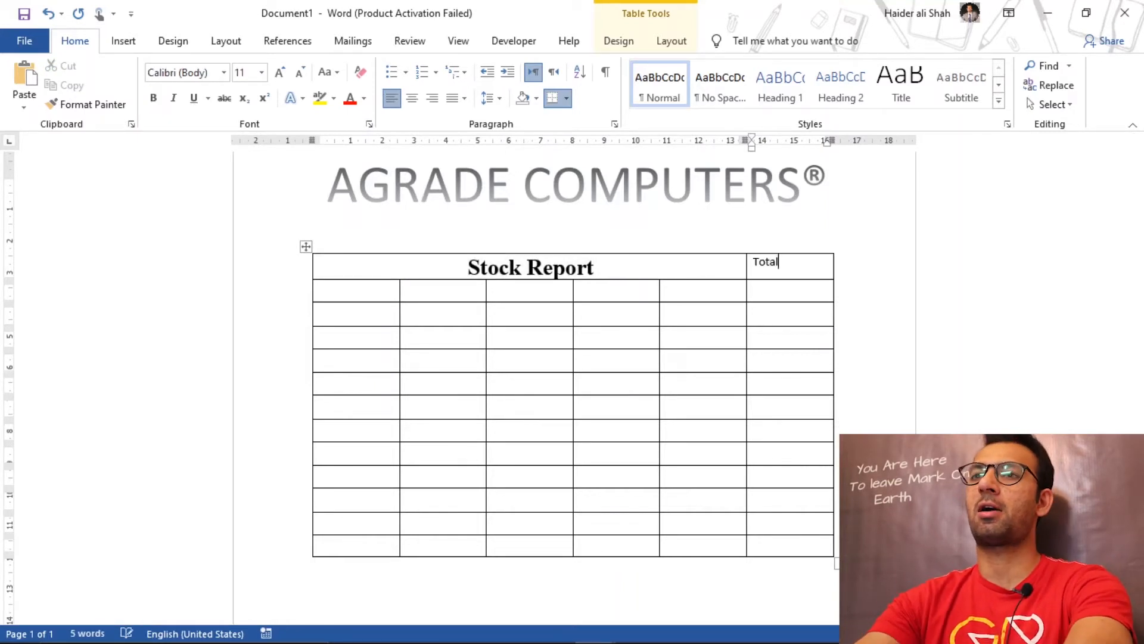
{"action": "triple_click", "coordinate": [778, 273]}
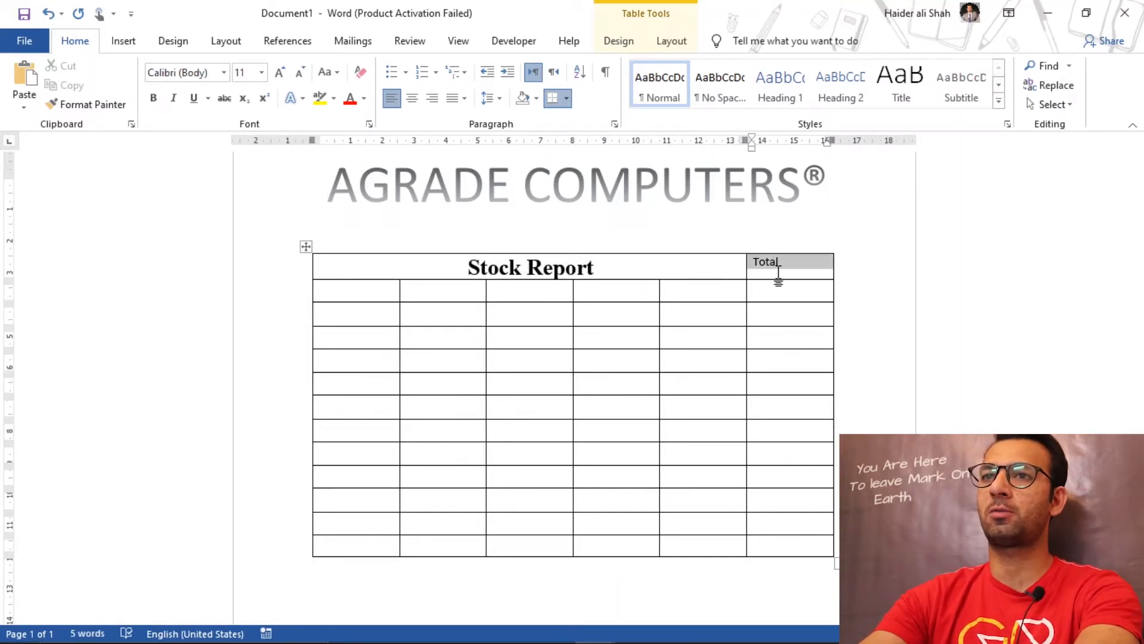
{"action": "left_click", "coordinate": [223, 72]}
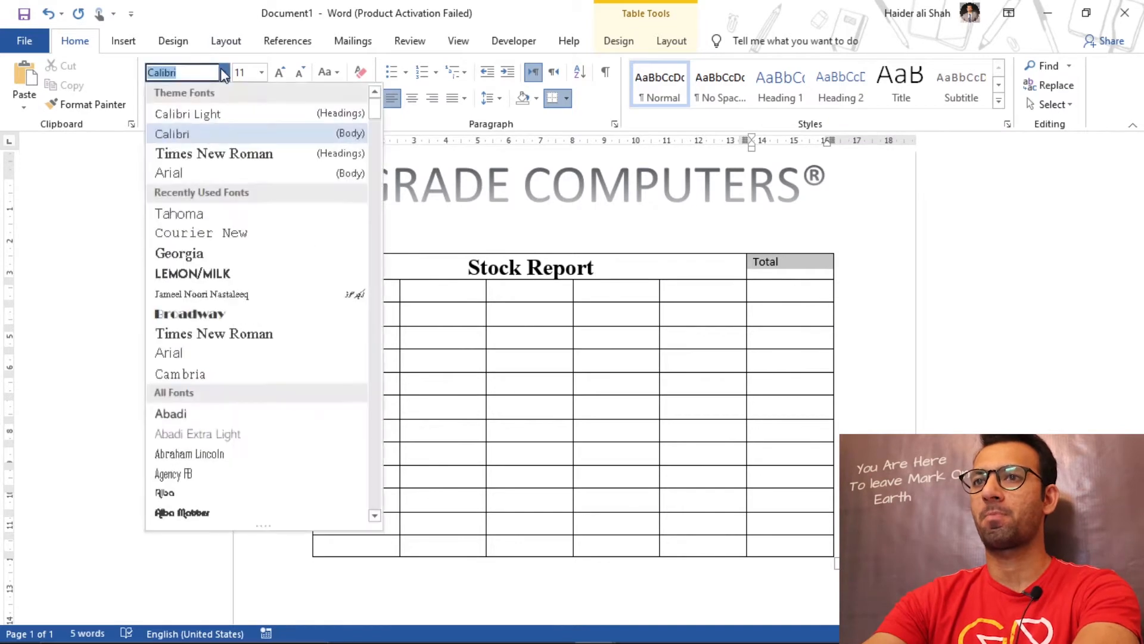
{"action": "left_click", "coordinate": [244, 154]}
{"action": "left_click", "coordinate": [262, 73]}
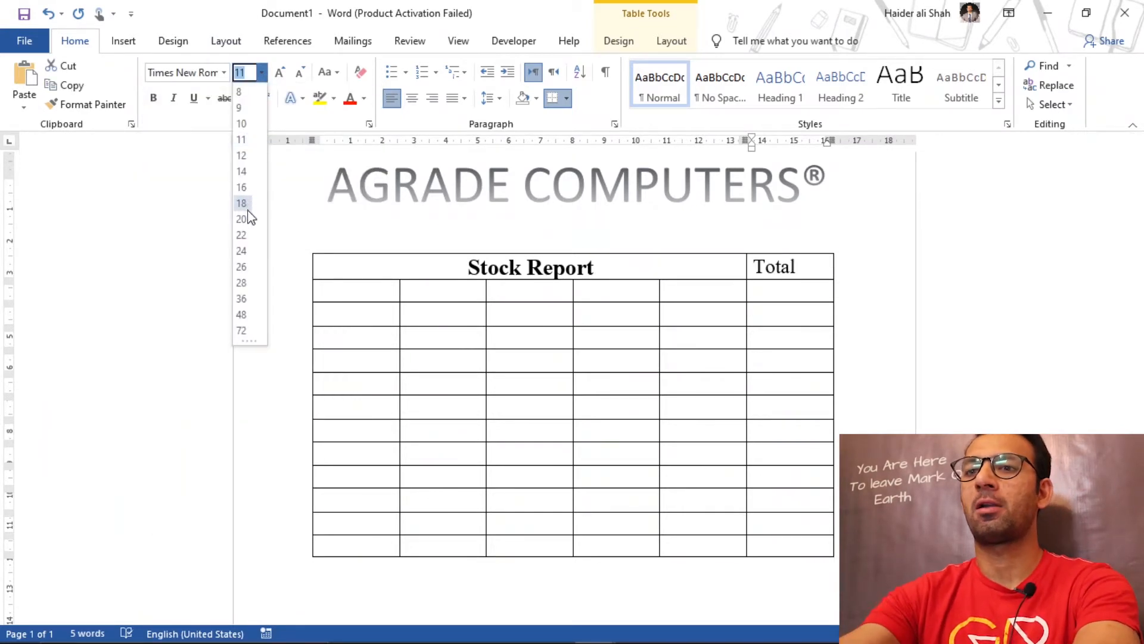
{"action": "left_click", "coordinate": [243, 210]}
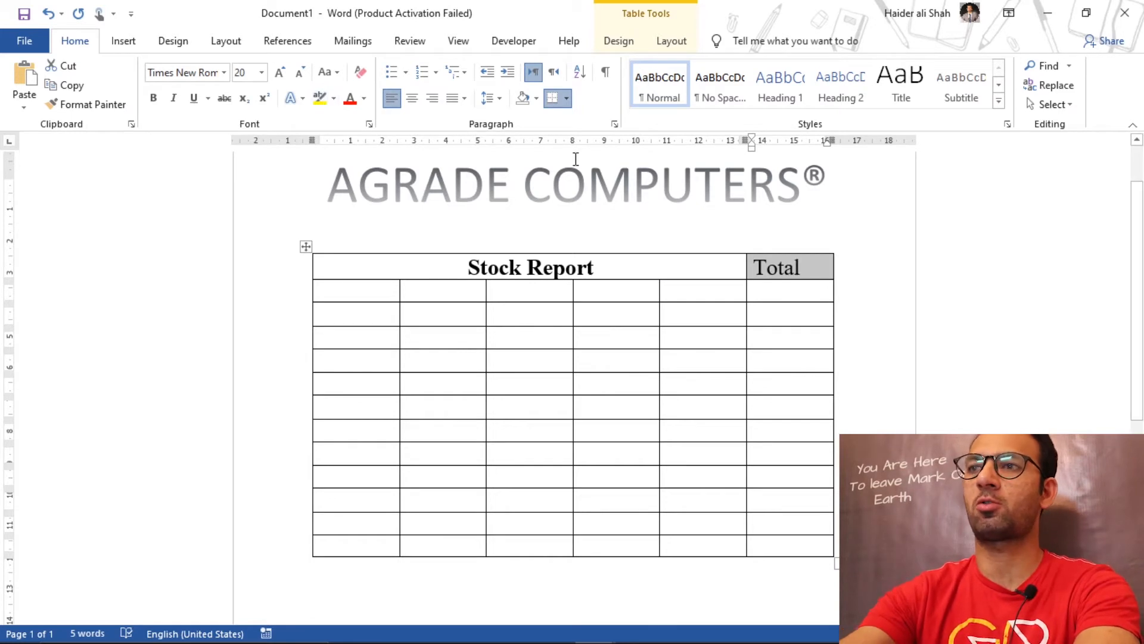
{"action": "key", "text": "ctrl+b"}
{"action": "key", "text": "ctrl+e"}
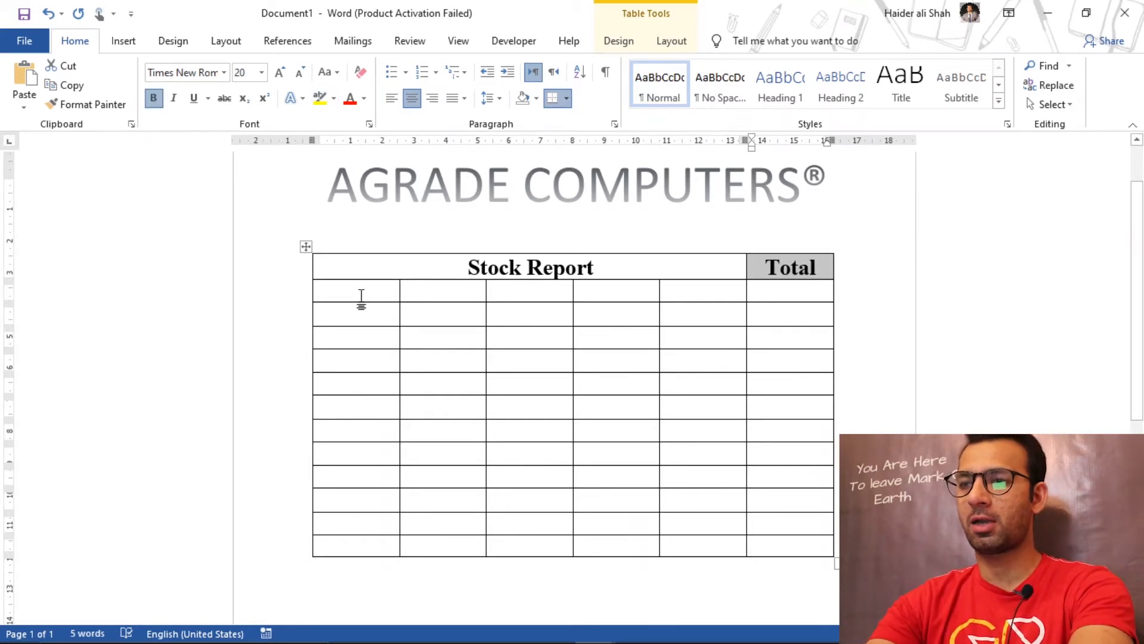
Step: Copy the component names, Processor through Mouse, from the finished stock report into the new table's first column from the third row down, as text only
{"action": "mouse_move", "coordinate": [596, 627]}
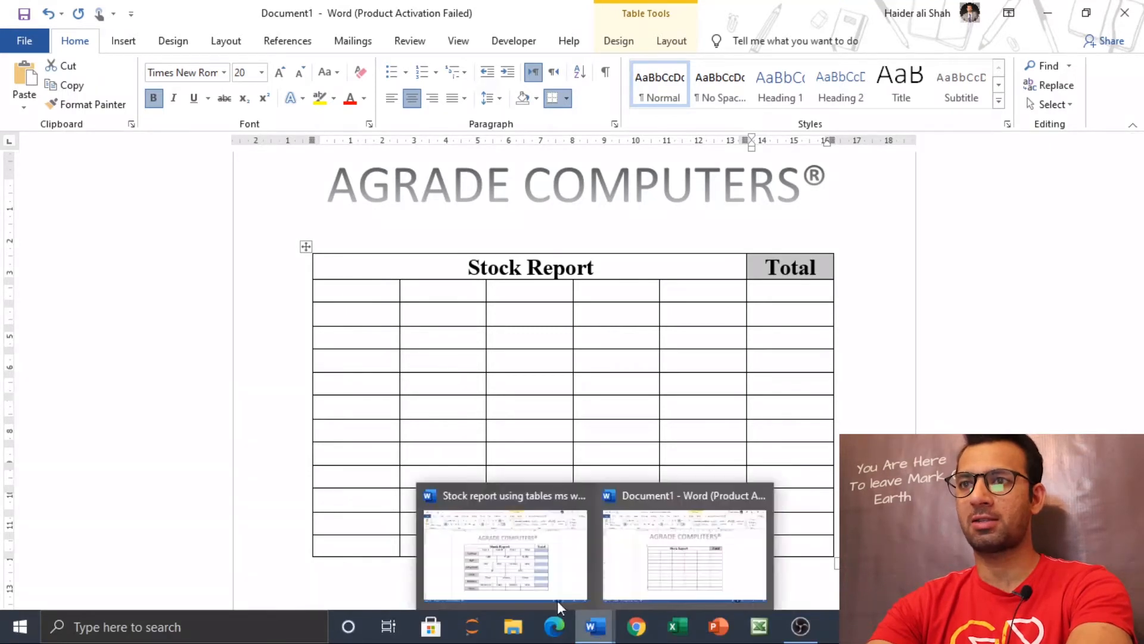
{"action": "left_click", "coordinate": [557, 600]}
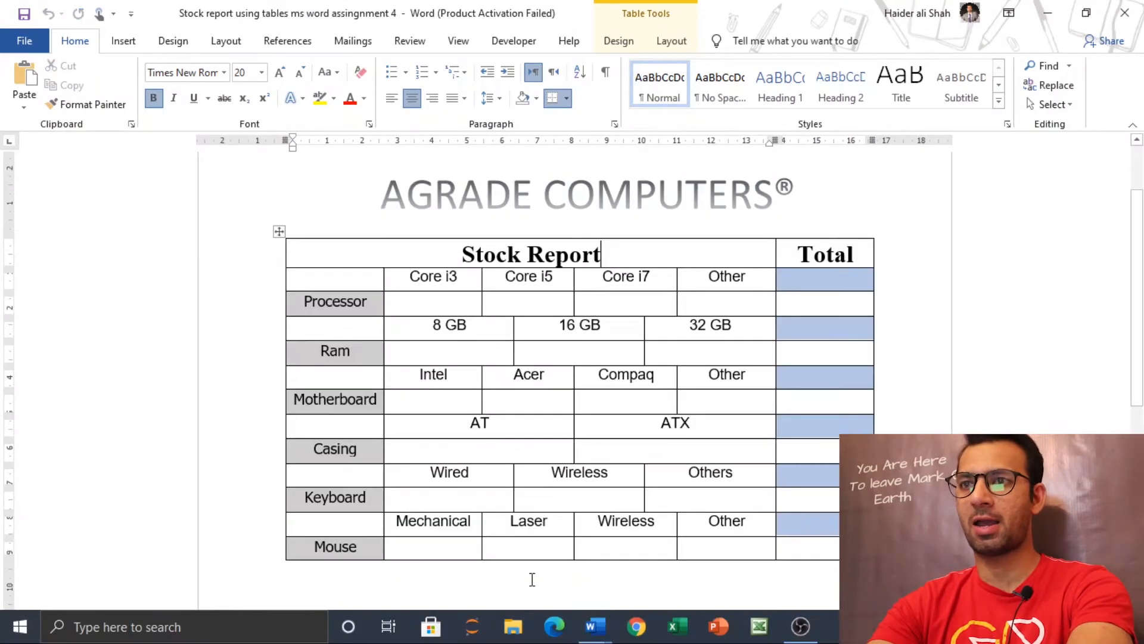
{"action": "left_click", "coordinate": [339, 350]}
{"action": "left_click", "coordinate": [346, 448]}
{"action": "left_click", "coordinate": [348, 497]}
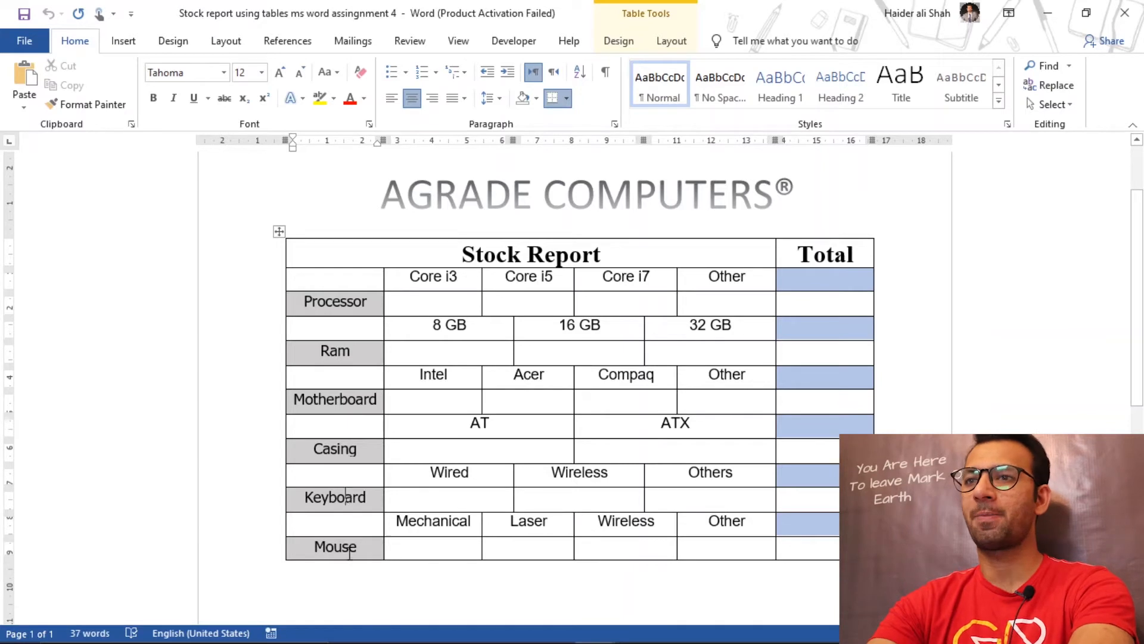
{"action": "left_click", "coordinate": [350, 549]}
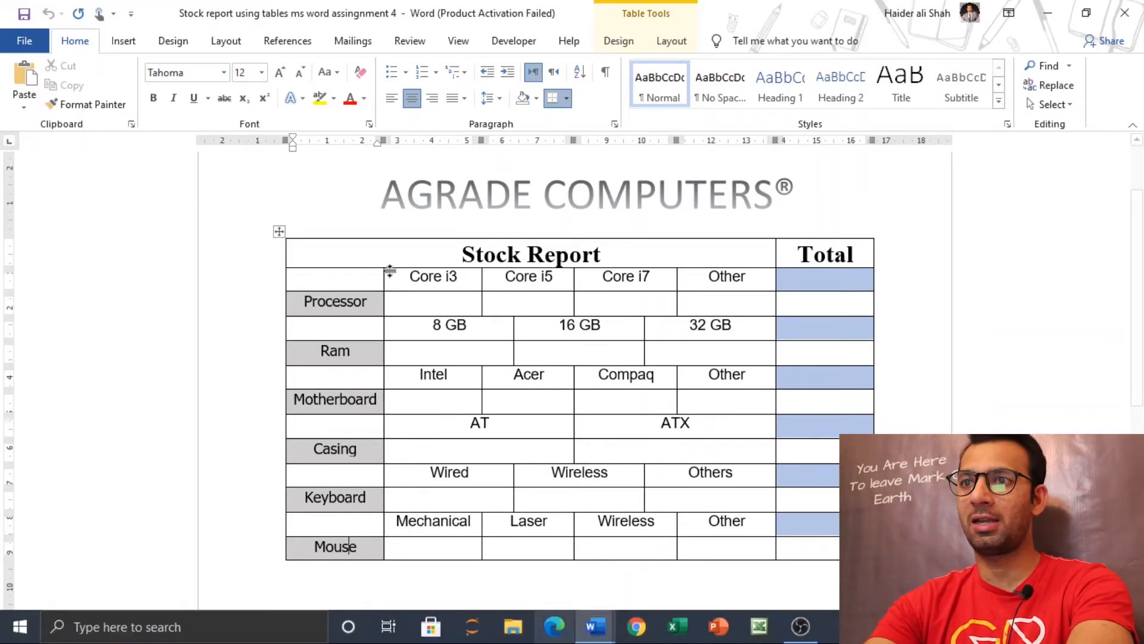
{"action": "left_click_drag", "start_coordinate": [304, 304], "coordinate": [349, 532]}
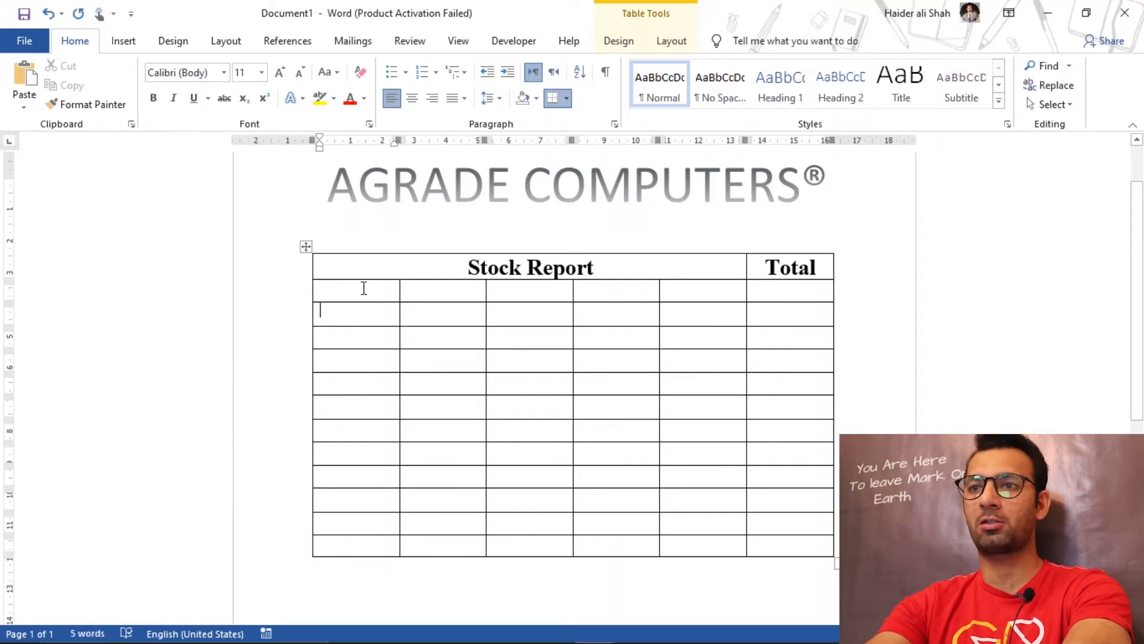
{"action": "left_click_drag", "start_coordinate": [327, 314], "coordinate": [366, 545]}
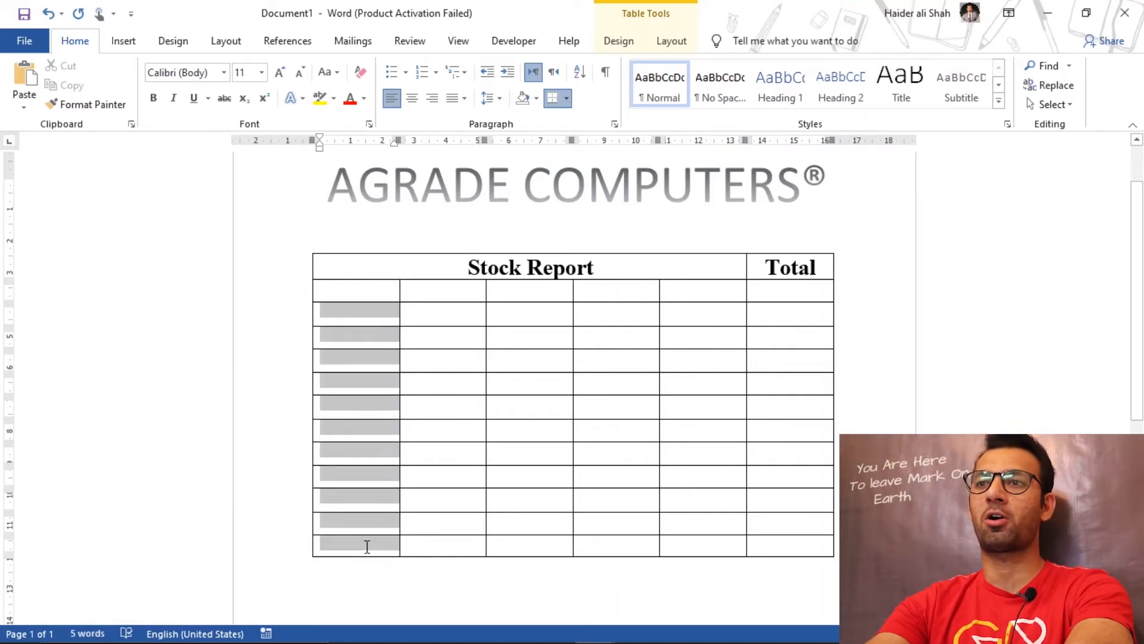
{"action": "right_click", "coordinate": [370, 545]}
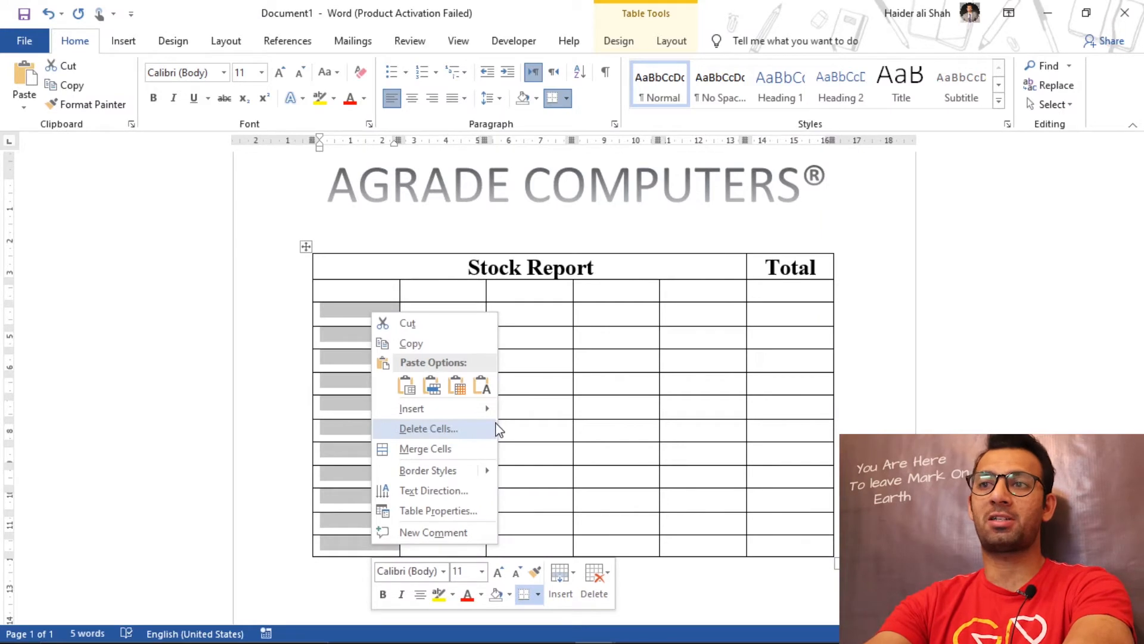
{"action": "left_click", "coordinate": [482, 386]}
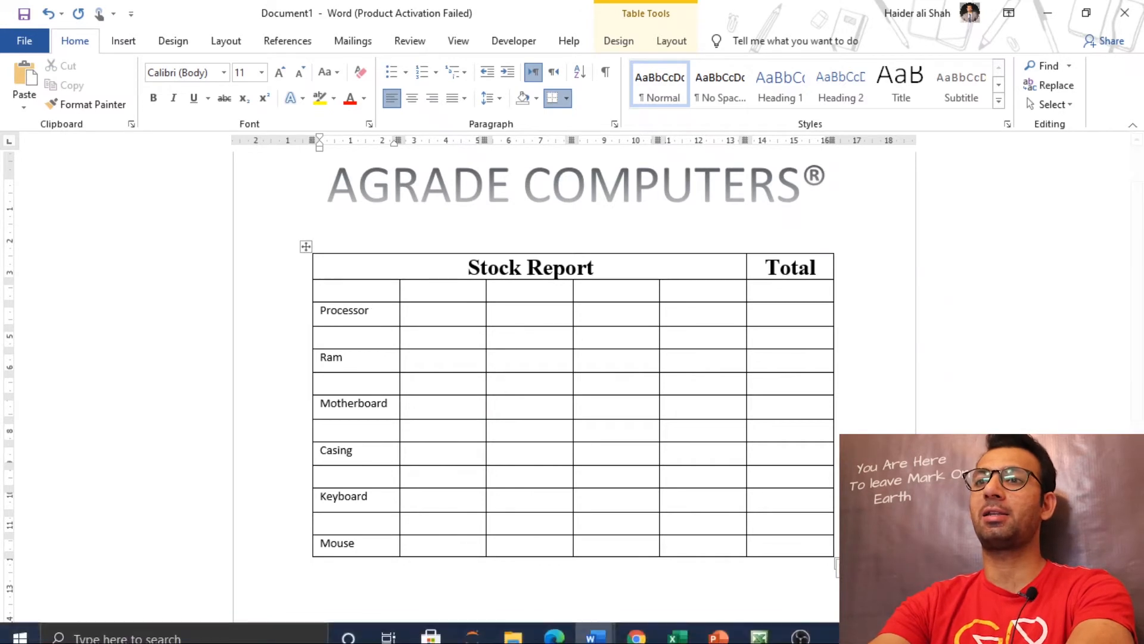
Step: Check the component names' font in the finished stock report and set the new table's cells from Processor to Mouse to Tahoma, size 12
{"action": "mouse_move", "coordinate": [606, 616]}
{"action": "left_click", "coordinate": [555, 581]}
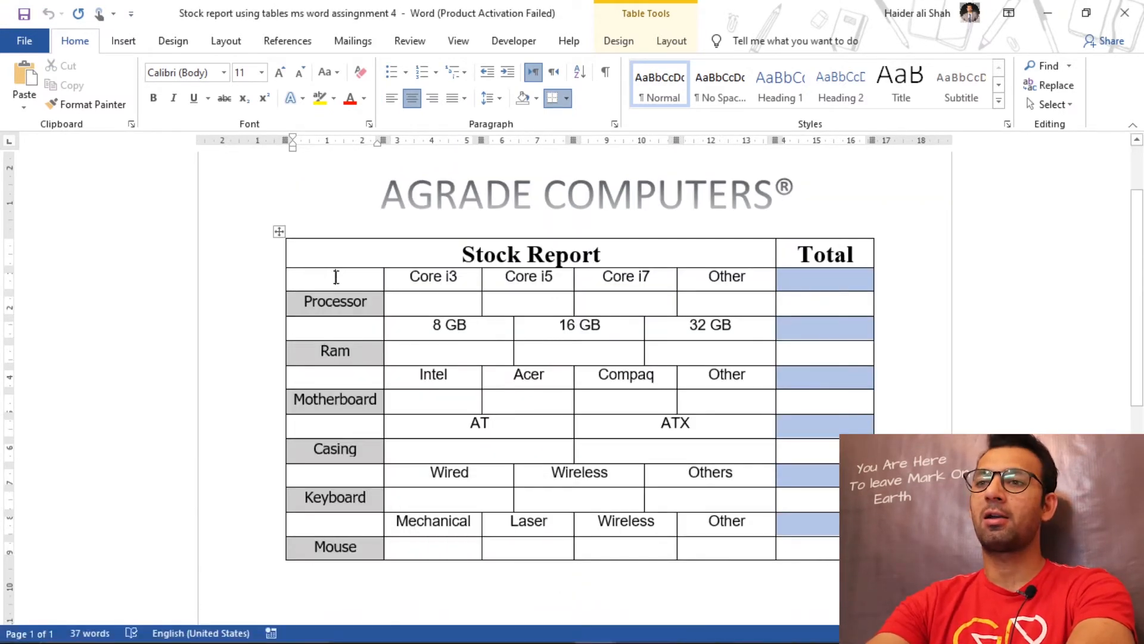
{"action": "left_click", "coordinate": [339, 296]}
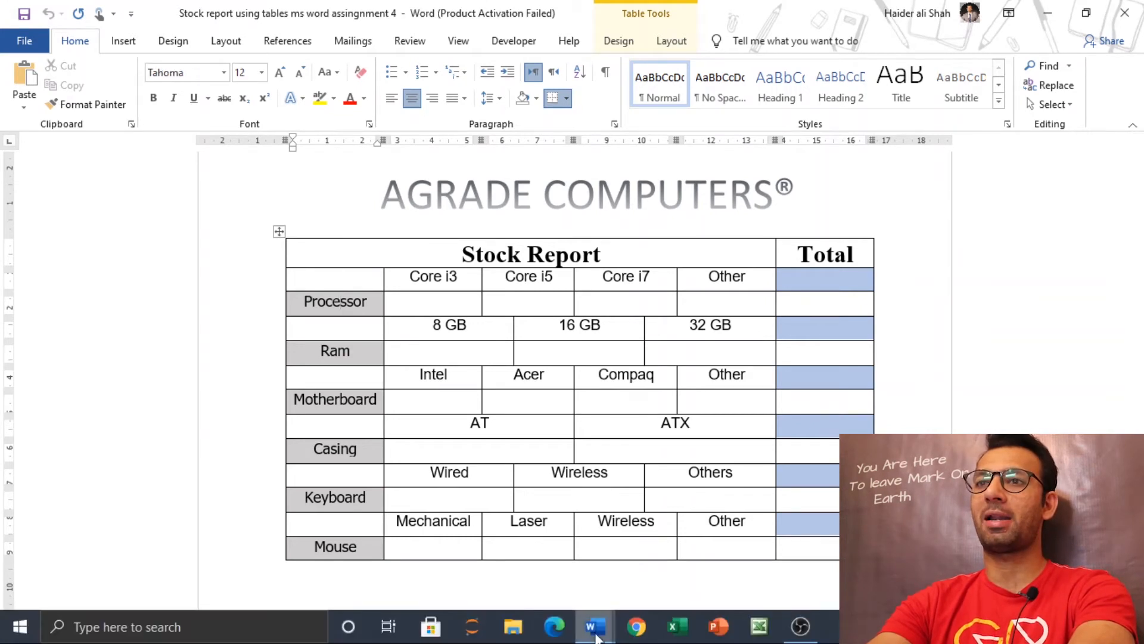
{"action": "mouse_move", "coordinate": [595, 625]}
{"action": "left_click", "coordinate": [689, 568]}
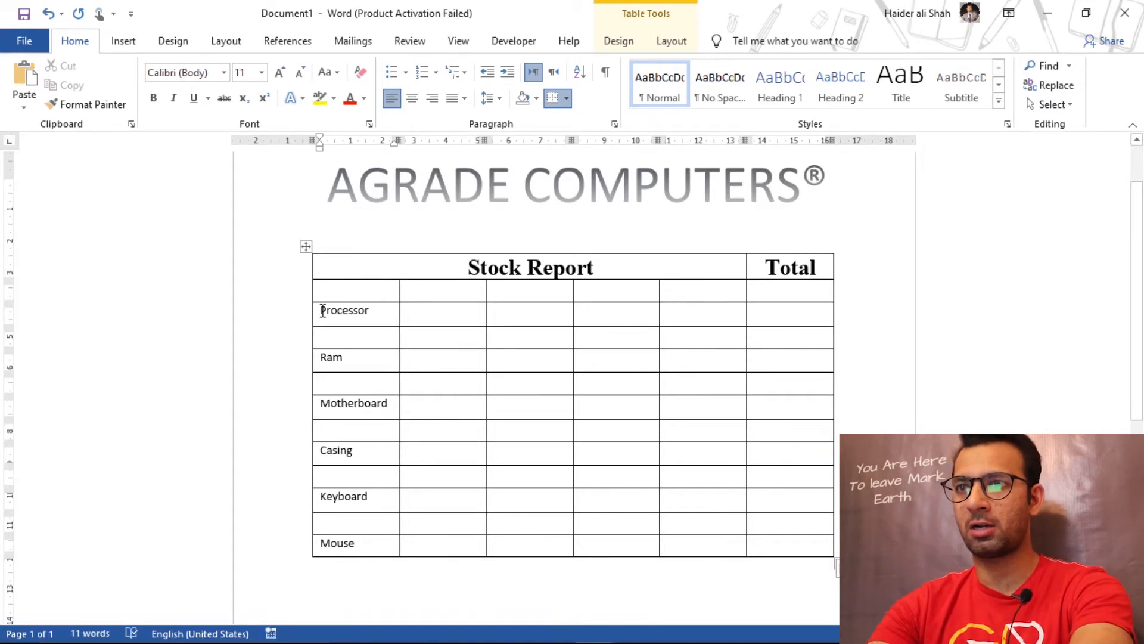
{"action": "left_click_drag", "start_coordinate": [322, 310], "coordinate": [363, 543]}
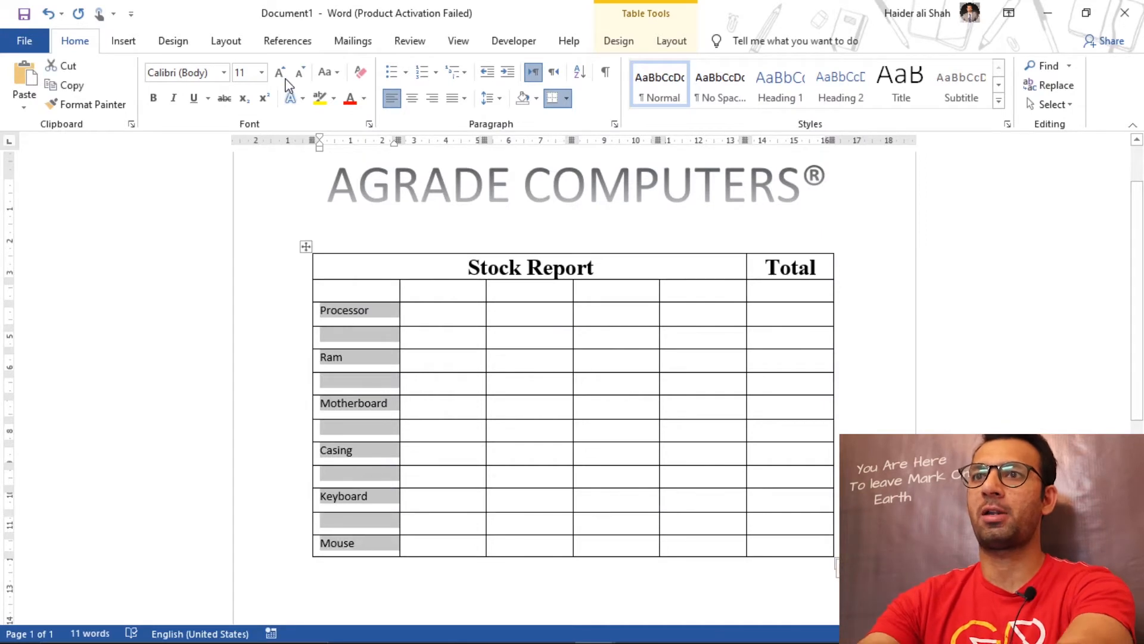
{"action": "left_click", "coordinate": [225, 74]}
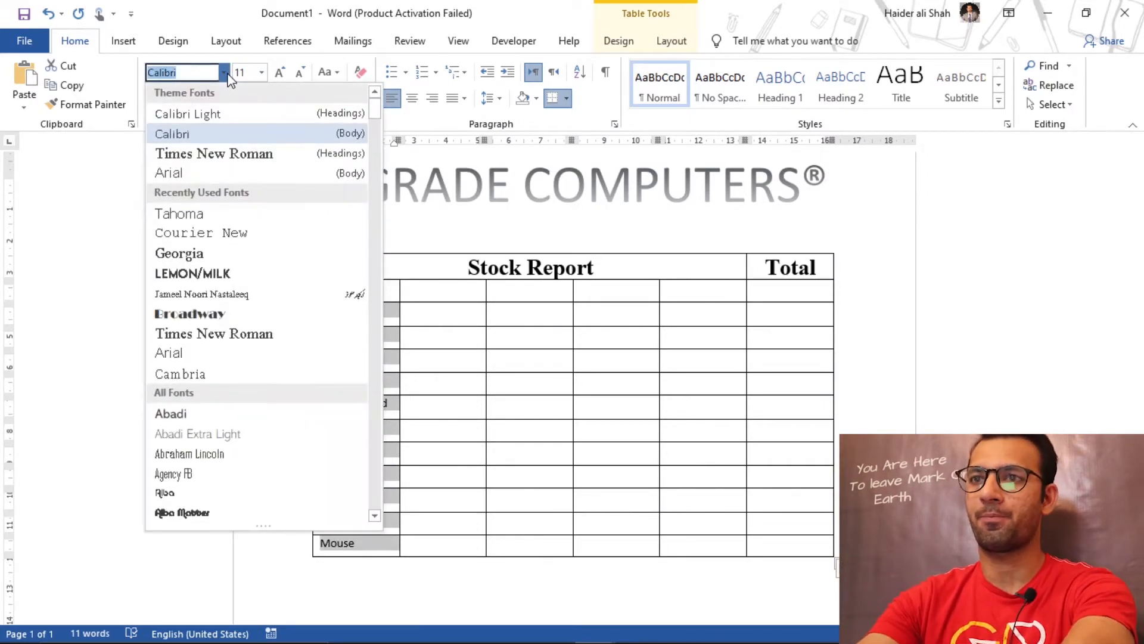
{"action": "type", "text": "Tahoma"}
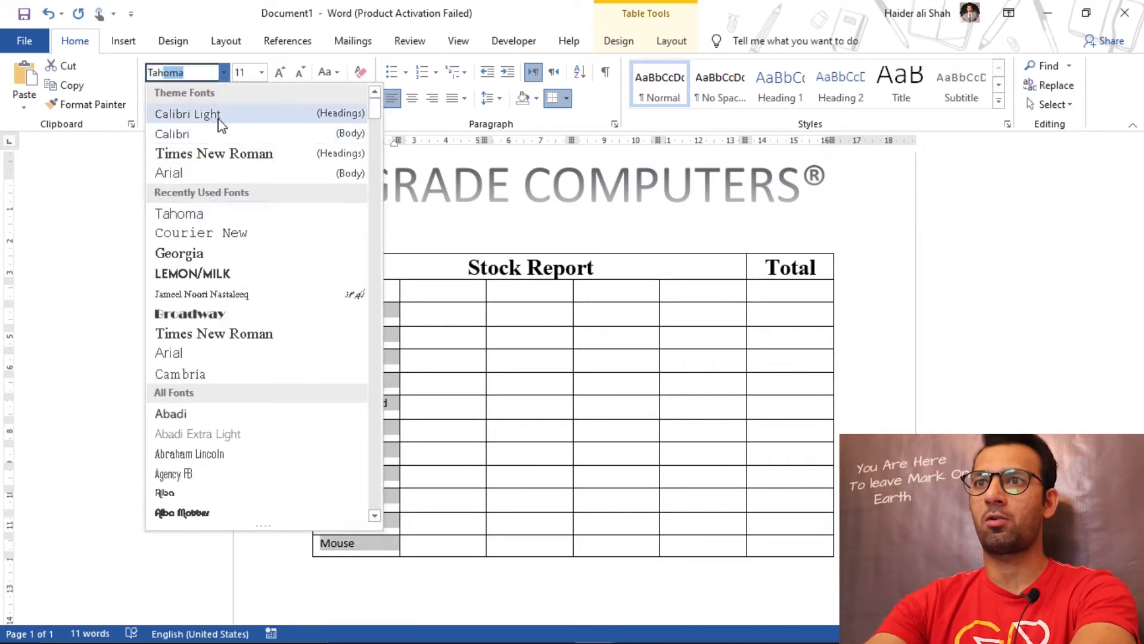
{"action": "left_click", "coordinate": [212, 215]}
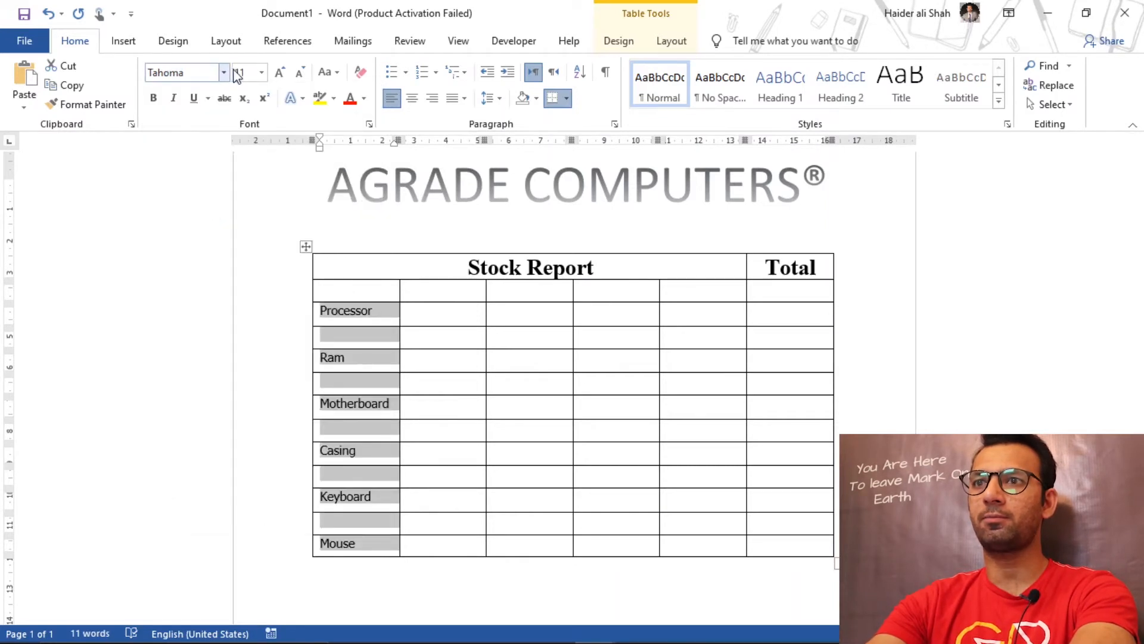
{"action": "left_click", "coordinate": [262, 73]}
{"action": "left_click", "coordinate": [245, 156]}
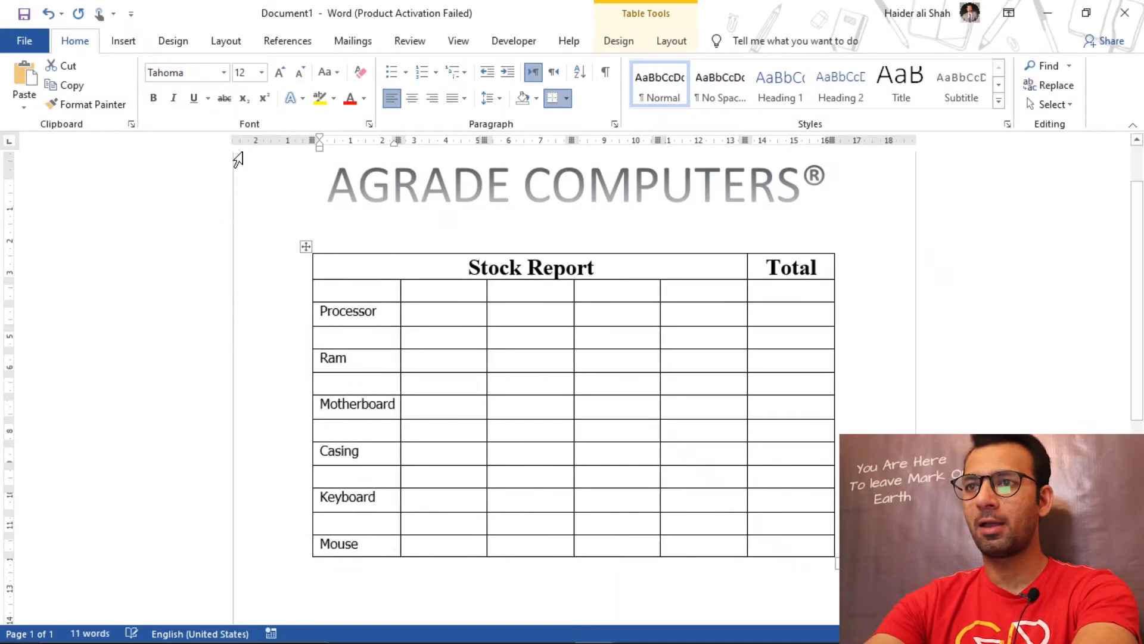
{"action": "left_click", "coordinate": [377, 317]}
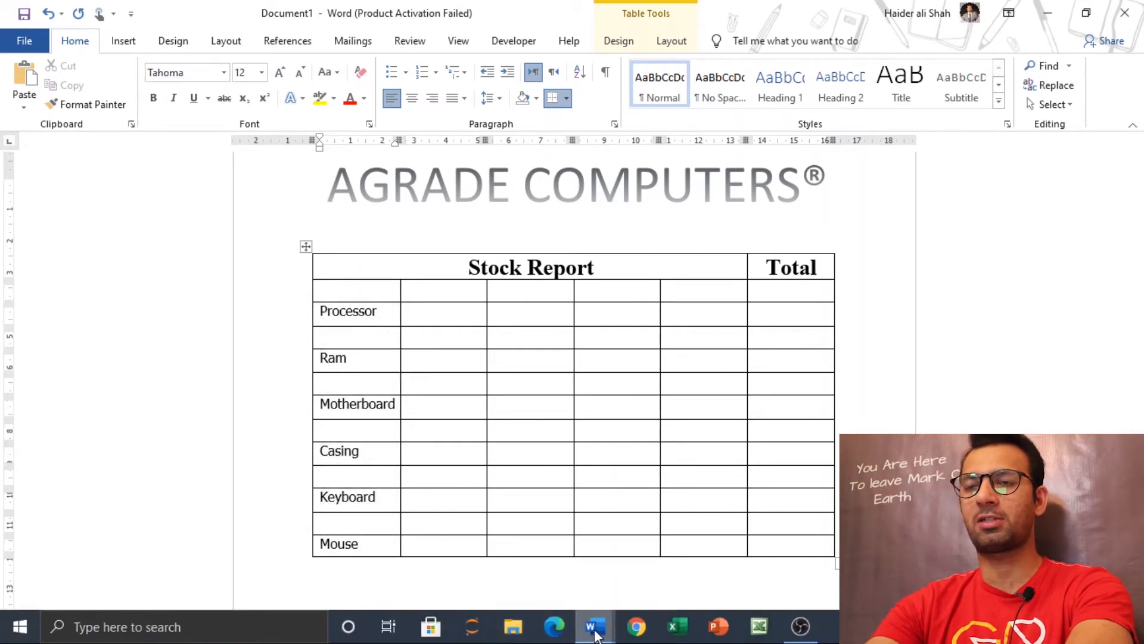
Step: Examine the formatting of the component name cells from Processor to Mouse in the finished stock report
{"action": "mouse_move", "coordinate": [595, 624]}
{"action": "left_click", "coordinate": [522, 568]}
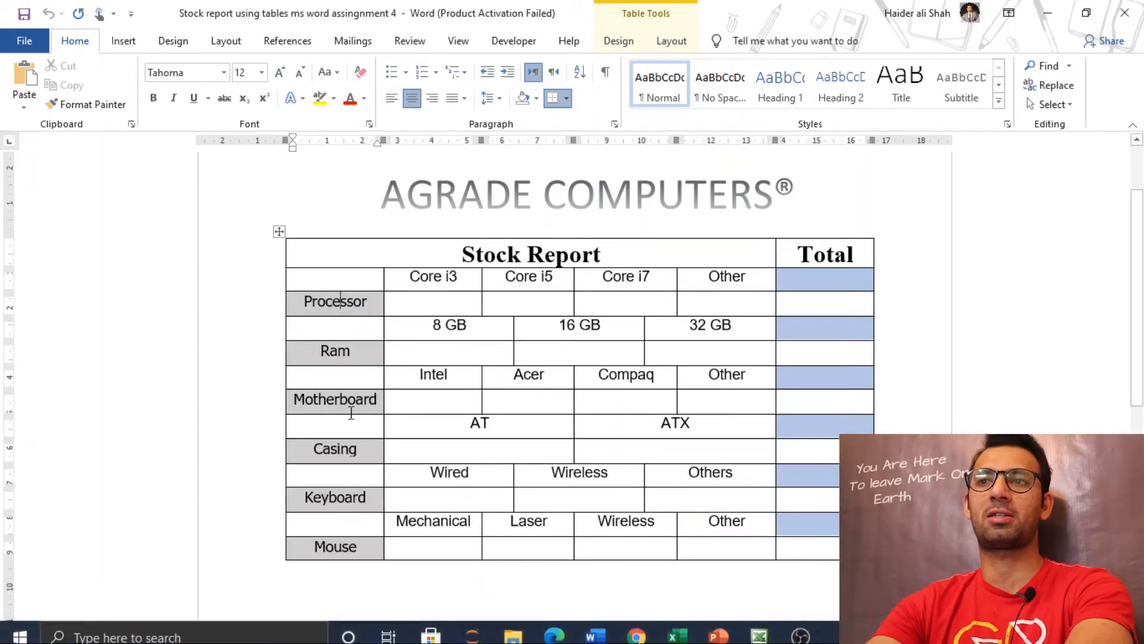
{"action": "left_click", "coordinate": [353, 357]}
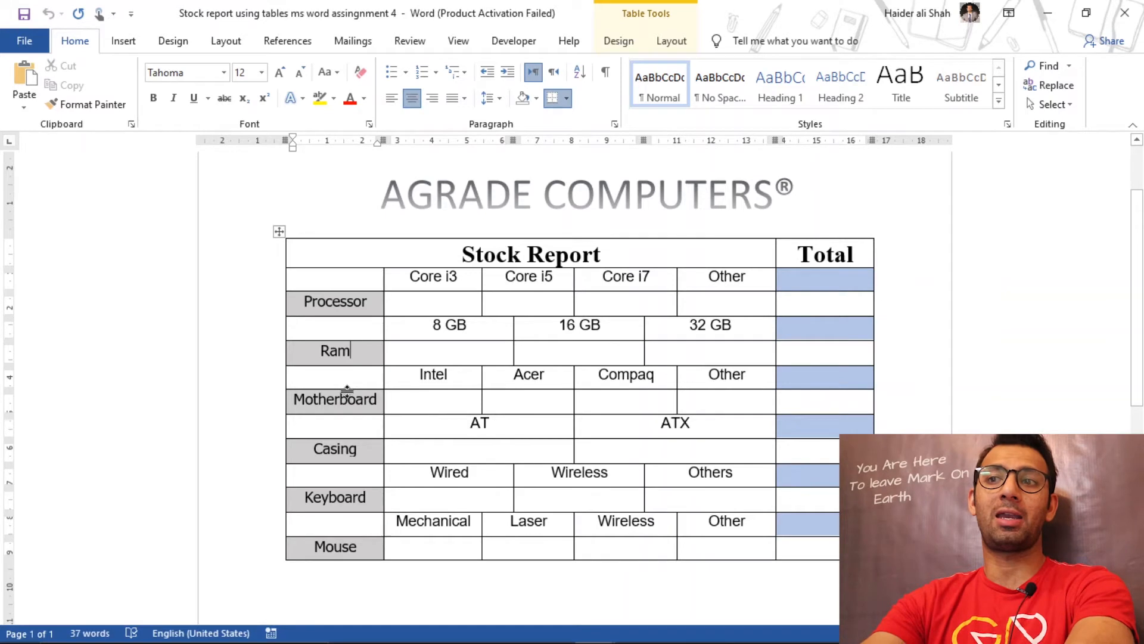
{"action": "left_click", "coordinate": [348, 501]}
{"action": "left_click", "coordinate": [356, 549]}
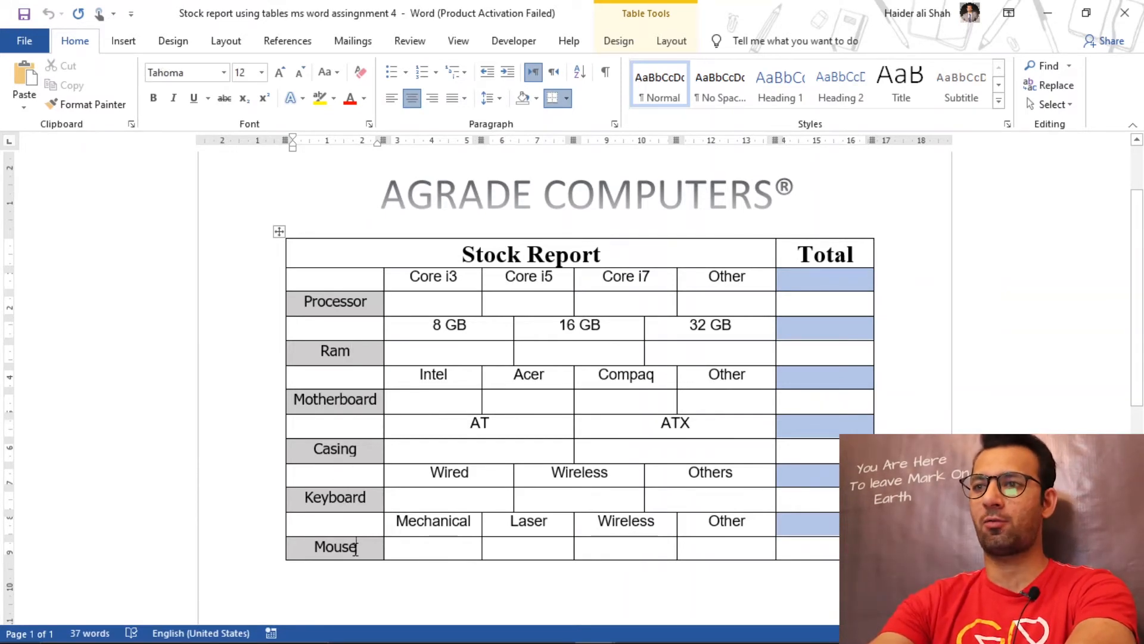
{"action": "mouse_move", "coordinate": [561, 640]}
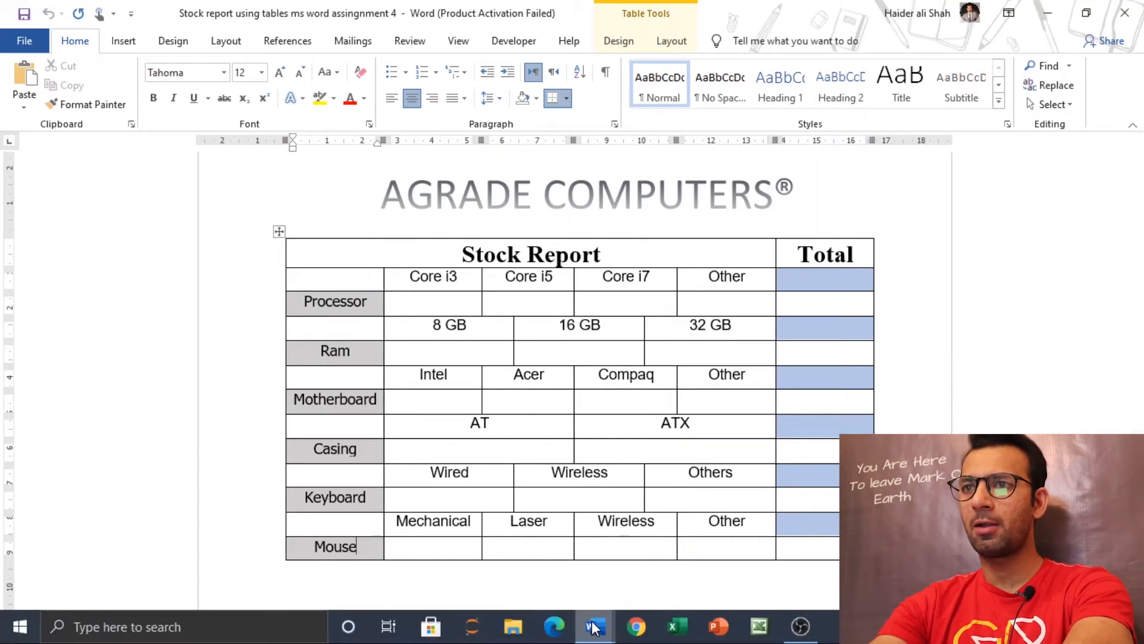
{"action": "left_click", "coordinate": [682, 570]}
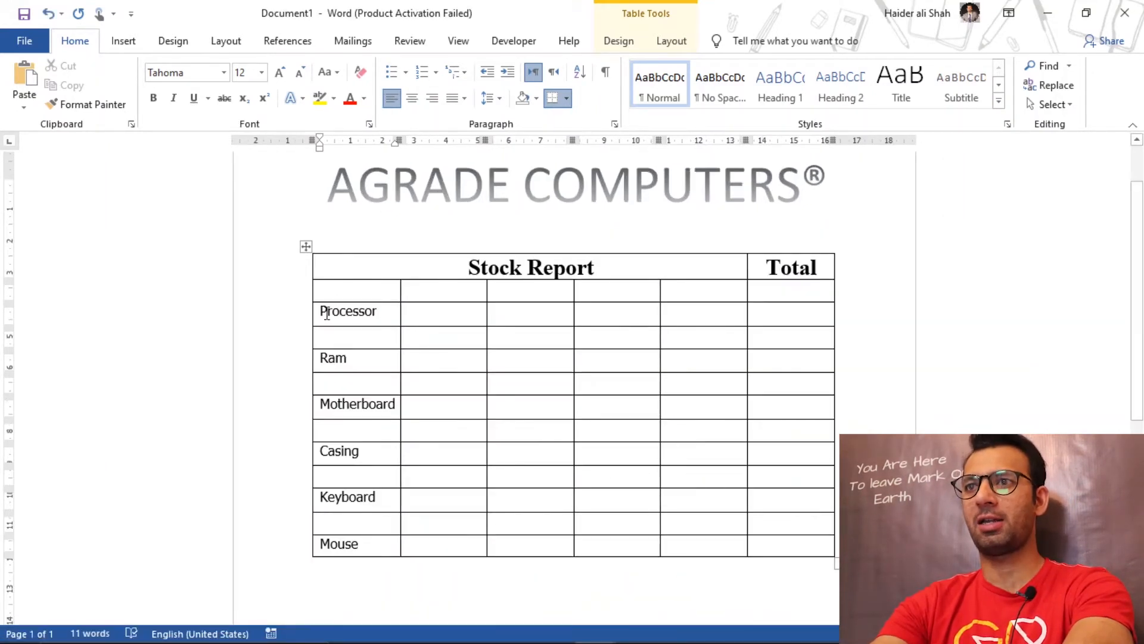
Step: Shade the Ram cell in the new table's first column with a grey theme color
{"action": "left_click_drag", "start_coordinate": [324, 310], "coordinate": [382, 312]}
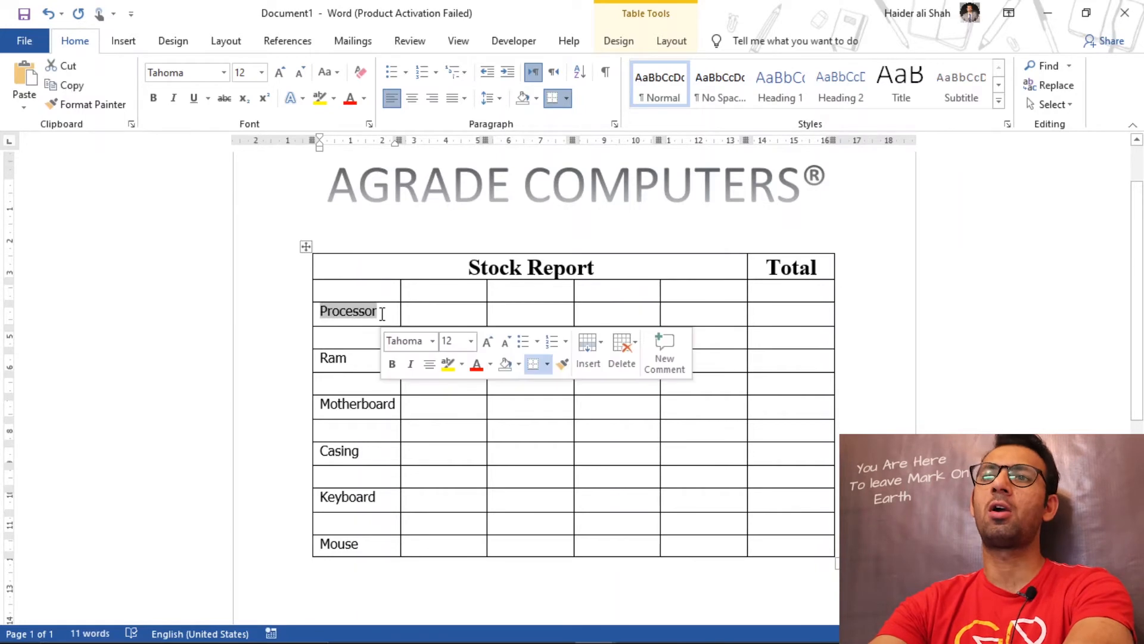
{"action": "left_click", "coordinate": [314, 310]}
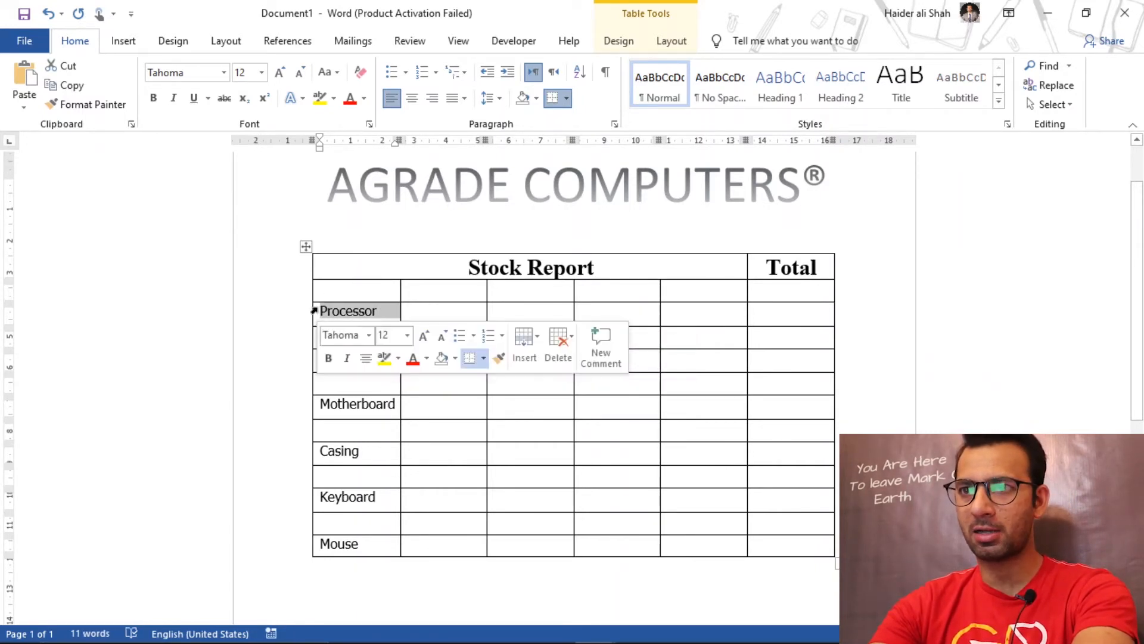
{"action": "left_click", "coordinate": [292, 385]}
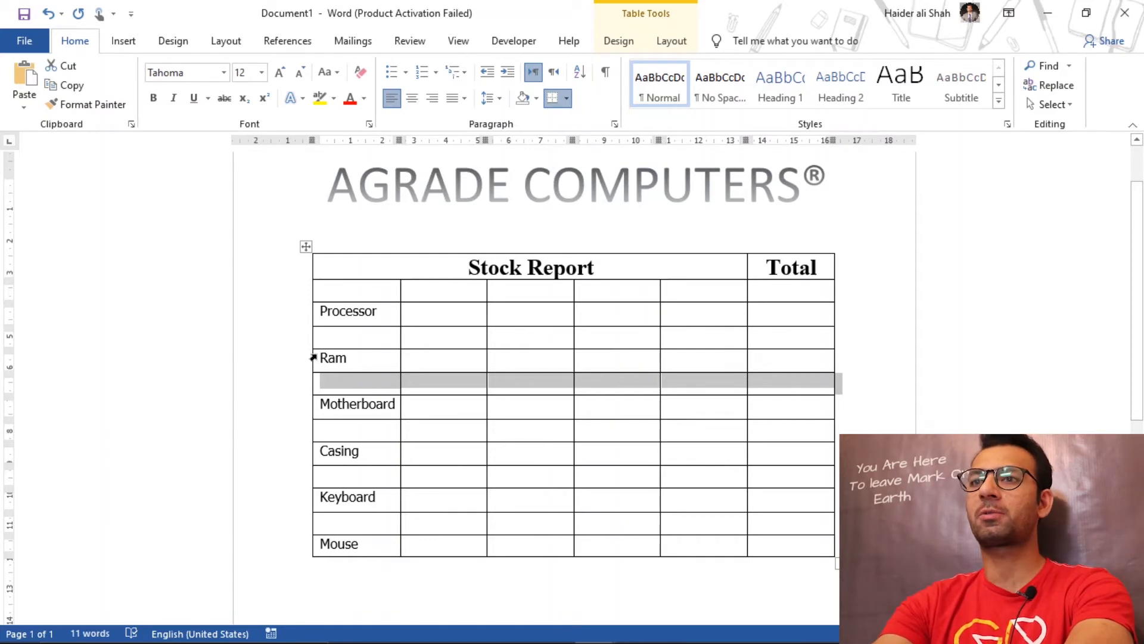
{"action": "right_click", "coordinate": [313, 357]}
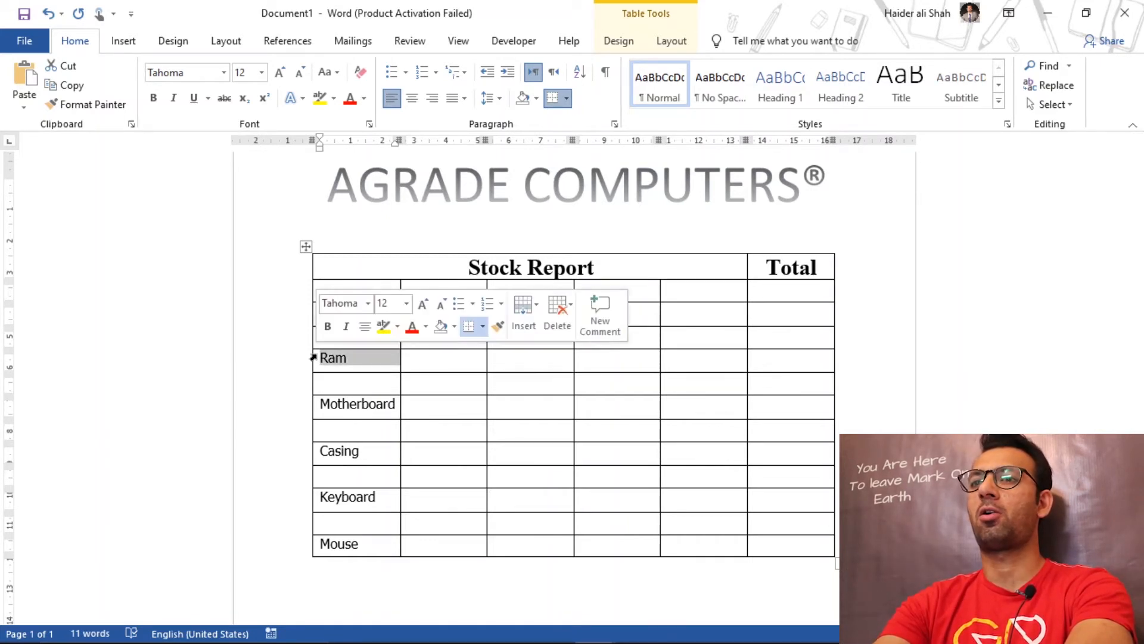
{"action": "left_click", "coordinate": [455, 327]}
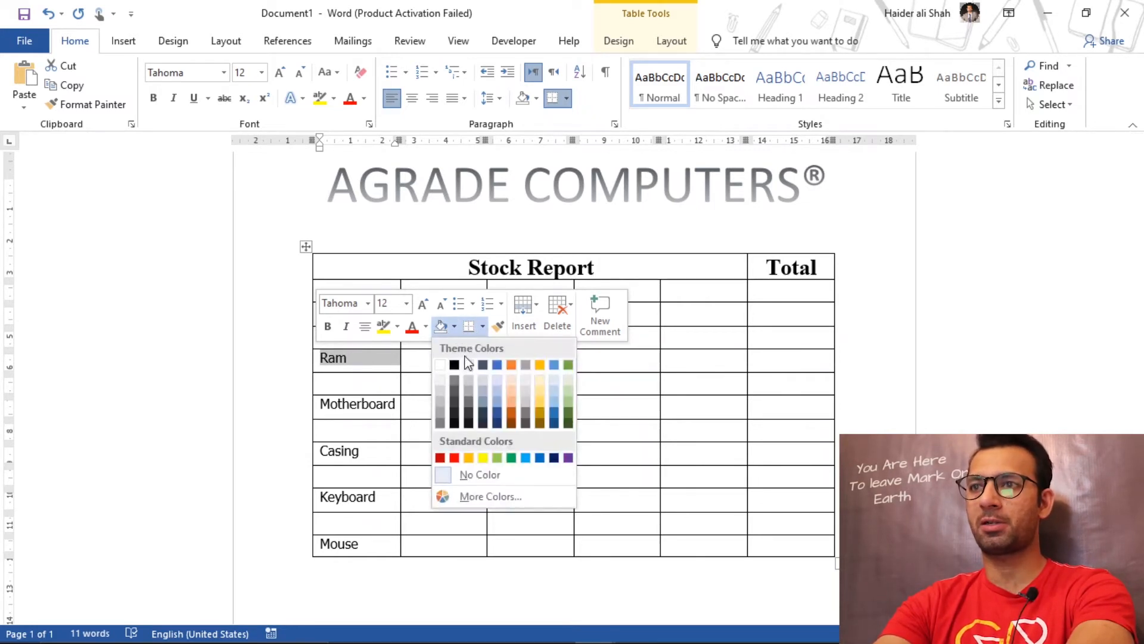
{"action": "left_click", "coordinate": [469, 394]}
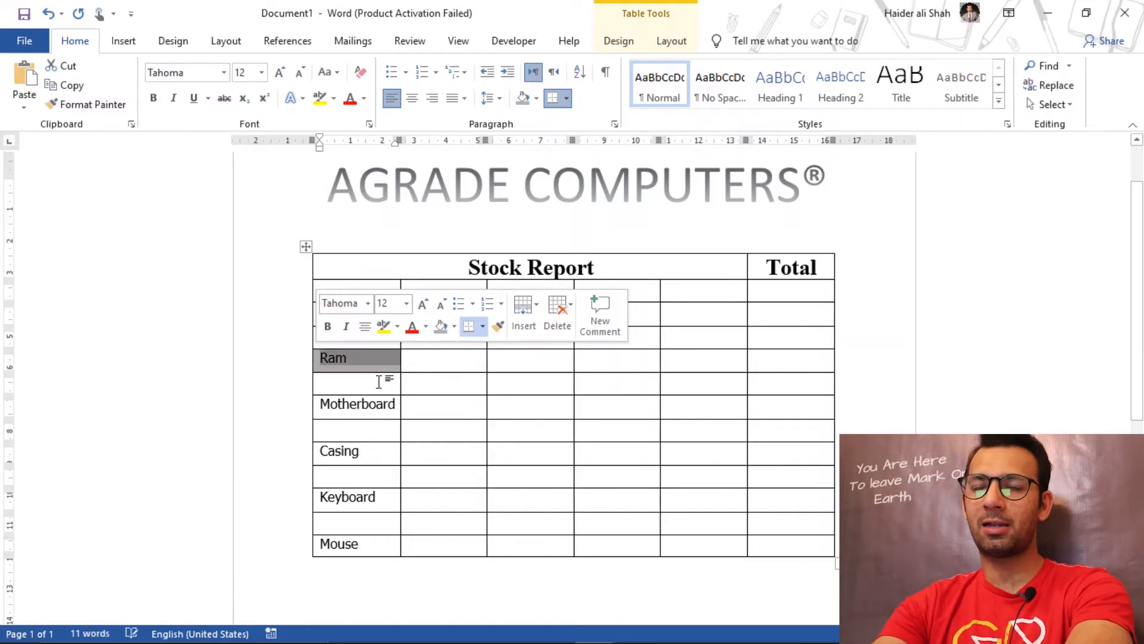
{"action": "left_click", "coordinate": [339, 407]}
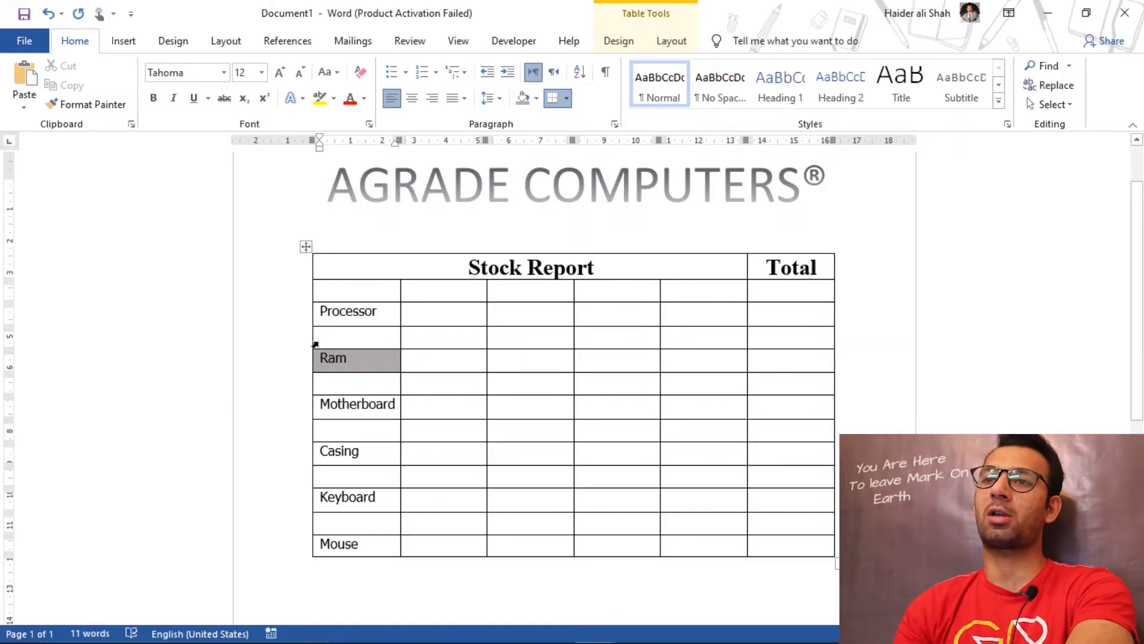
Step: Apply the Ram cell's grey shading to the Processor, Motherboard, Casing, Keyboard and Mouse cells together
{"action": "left_click", "coordinate": [313, 313]}
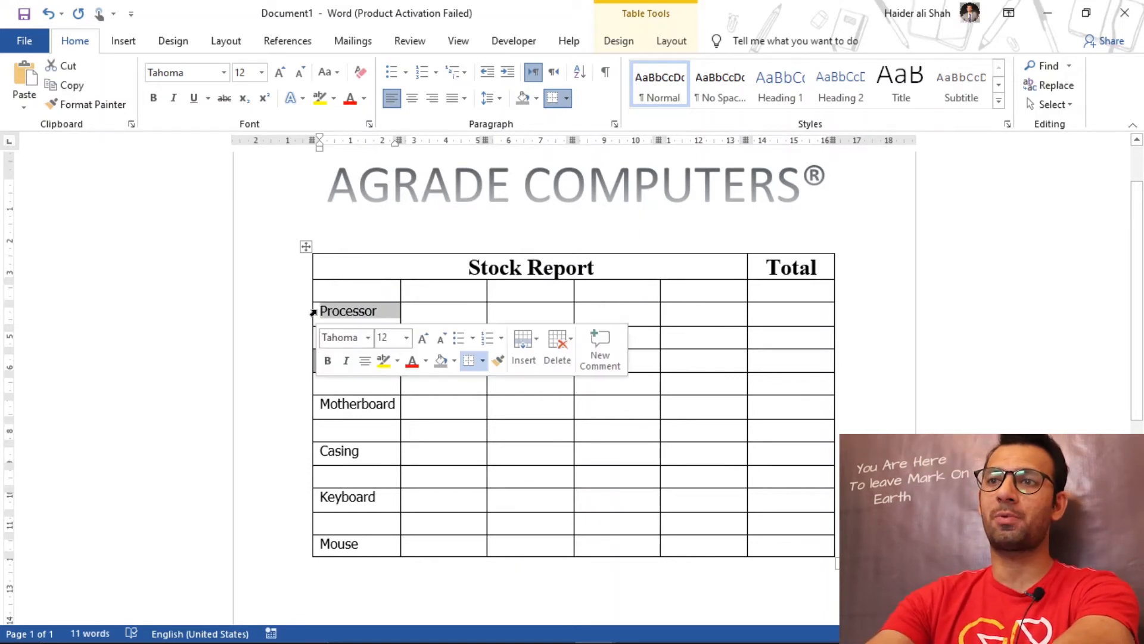
{"action": "left_click", "coordinate": [313, 405], "text": "ctrl"}
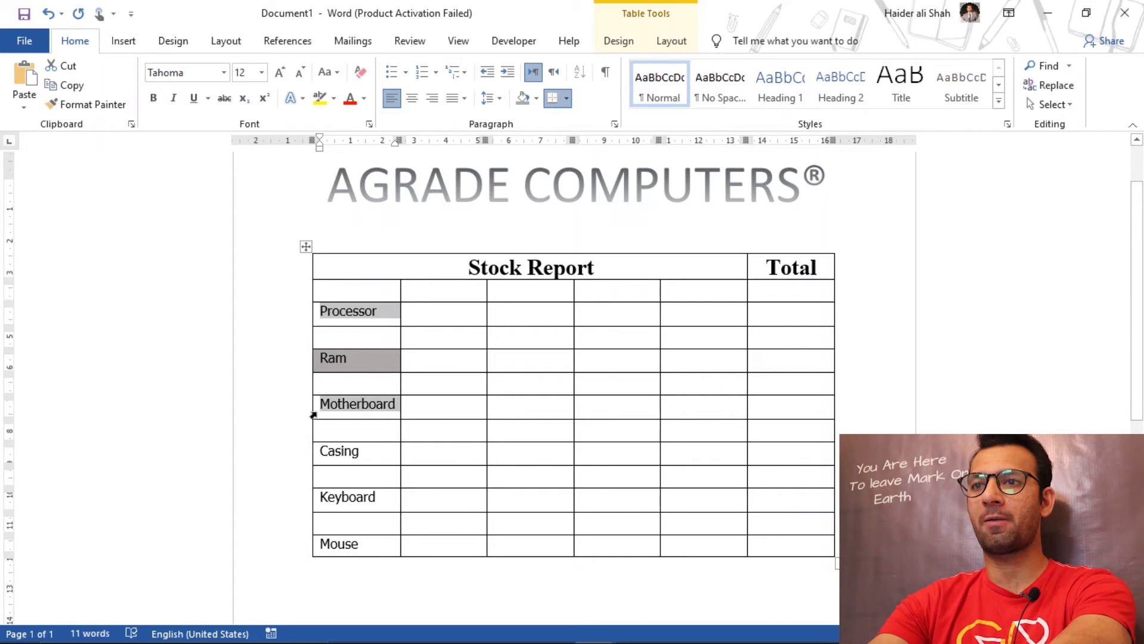
{"action": "left_click", "coordinate": [314, 451], "text": "ctrl"}
{"action": "left_click", "coordinate": [313, 497], "text": "ctrl"}
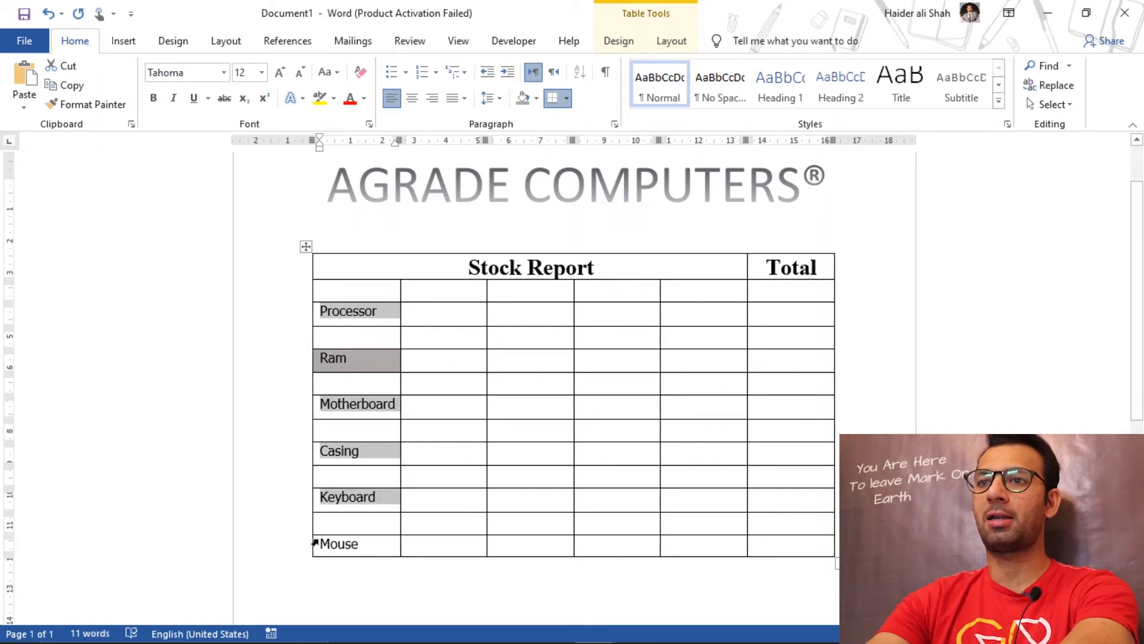
{"action": "left_click", "coordinate": [315, 542], "text": "ctrl"}
{"action": "right_click", "coordinate": [317, 544]}
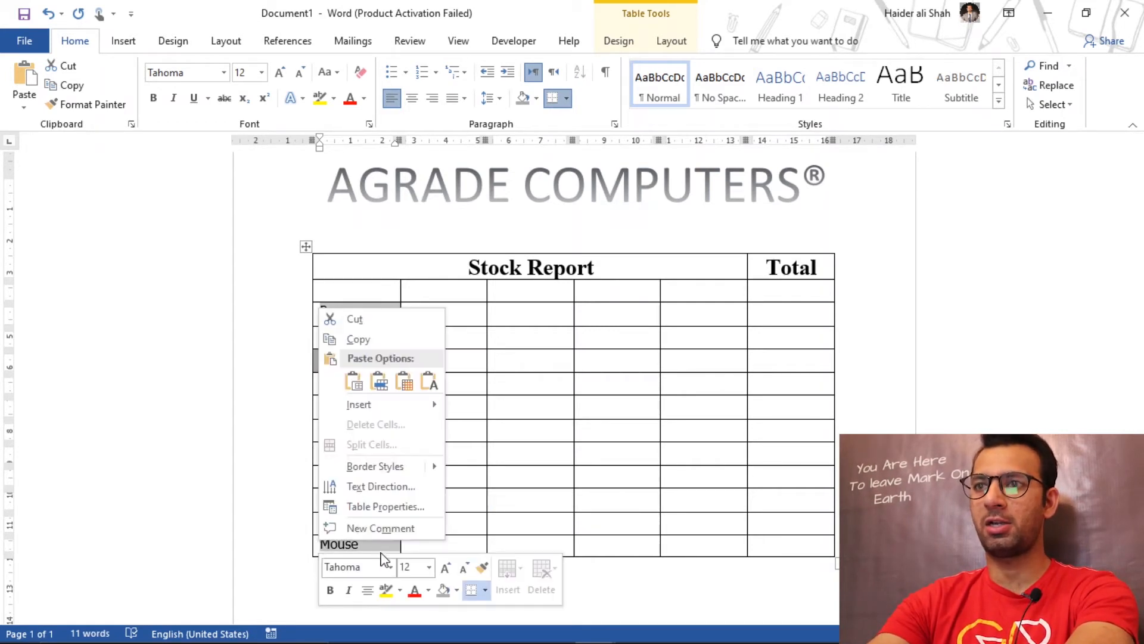
{"action": "left_click", "coordinate": [457, 590]}
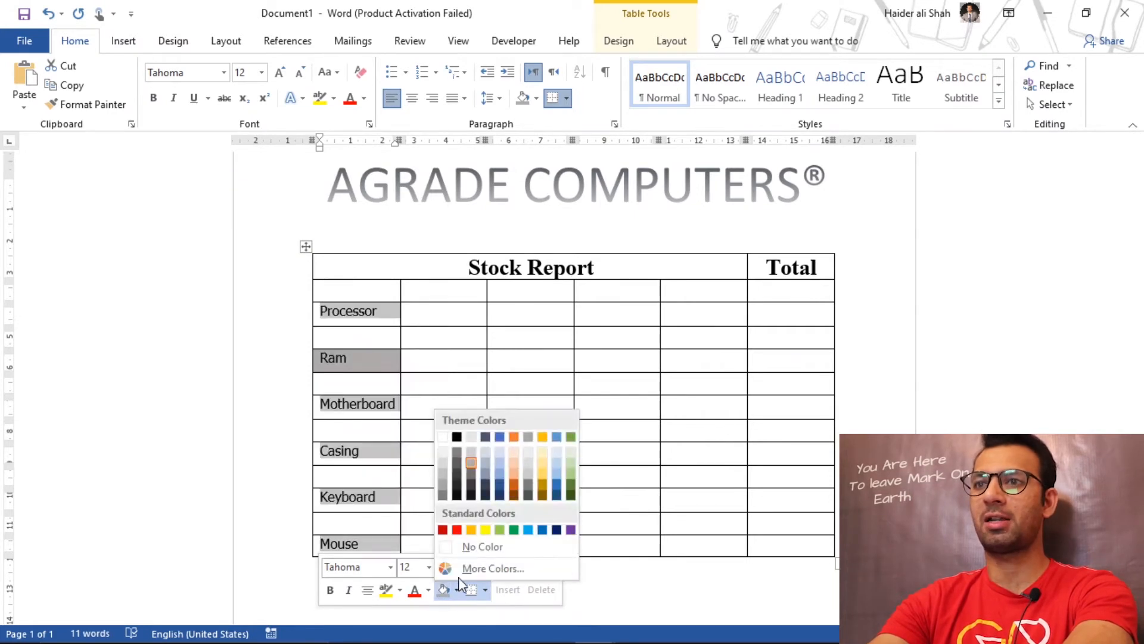
{"action": "left_click", "coordinate": [470, 463]}
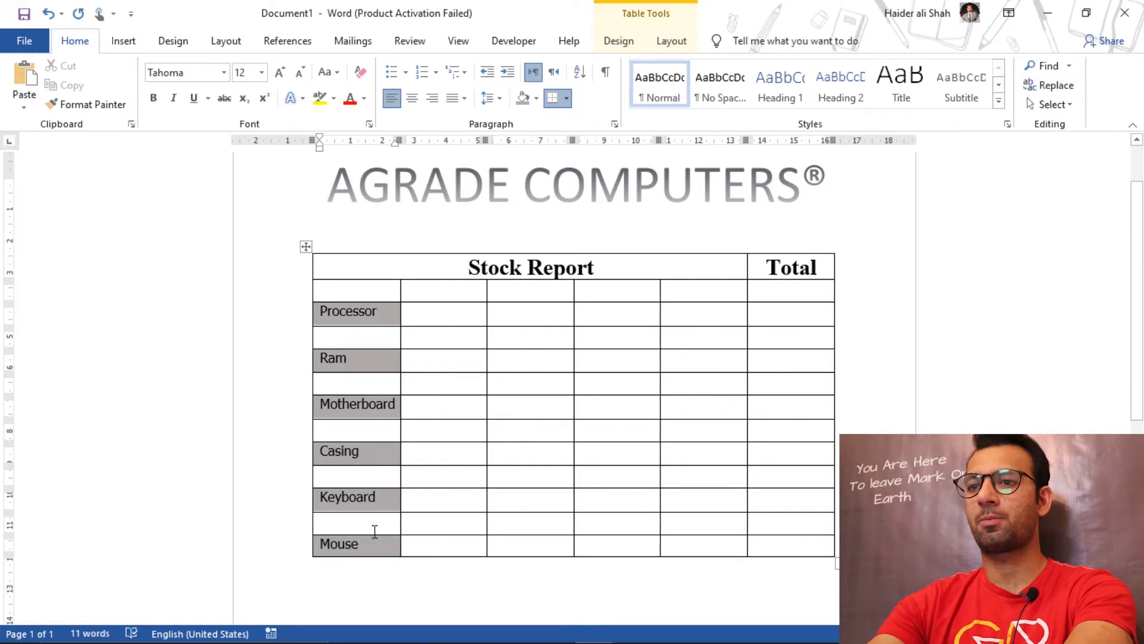
Step: Center the text of the new table's first-column cells from Processor down to Mouse
{"action": "left_click_drag", "start_coordinate": [373, 544], "coordinate": [322, 320]}
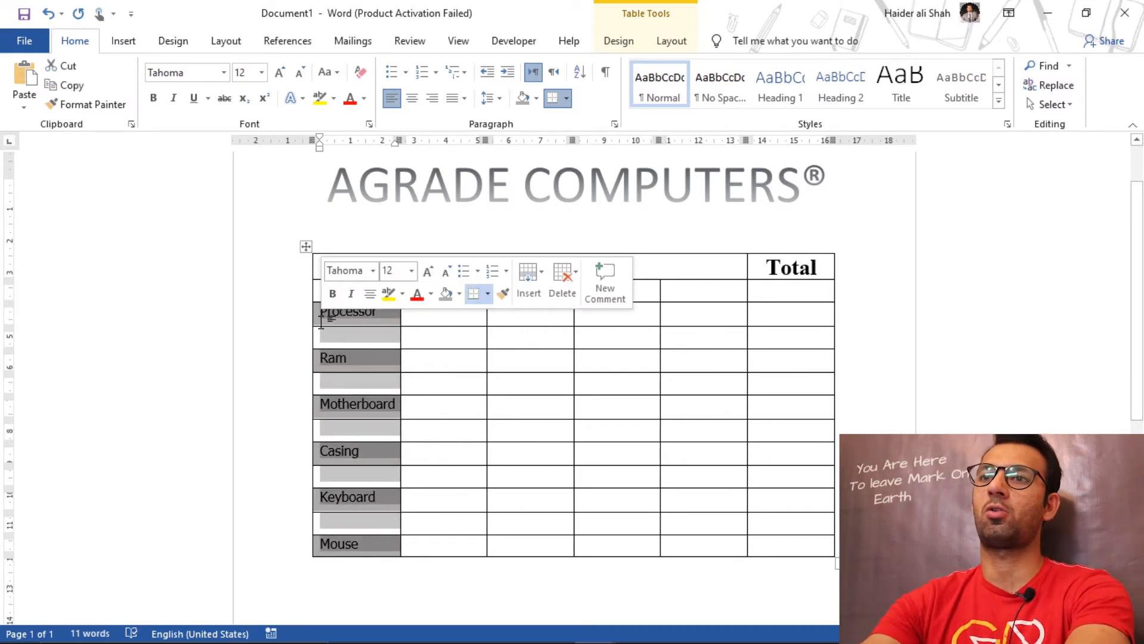
{"action": "key", "text": "ctrl+e"}
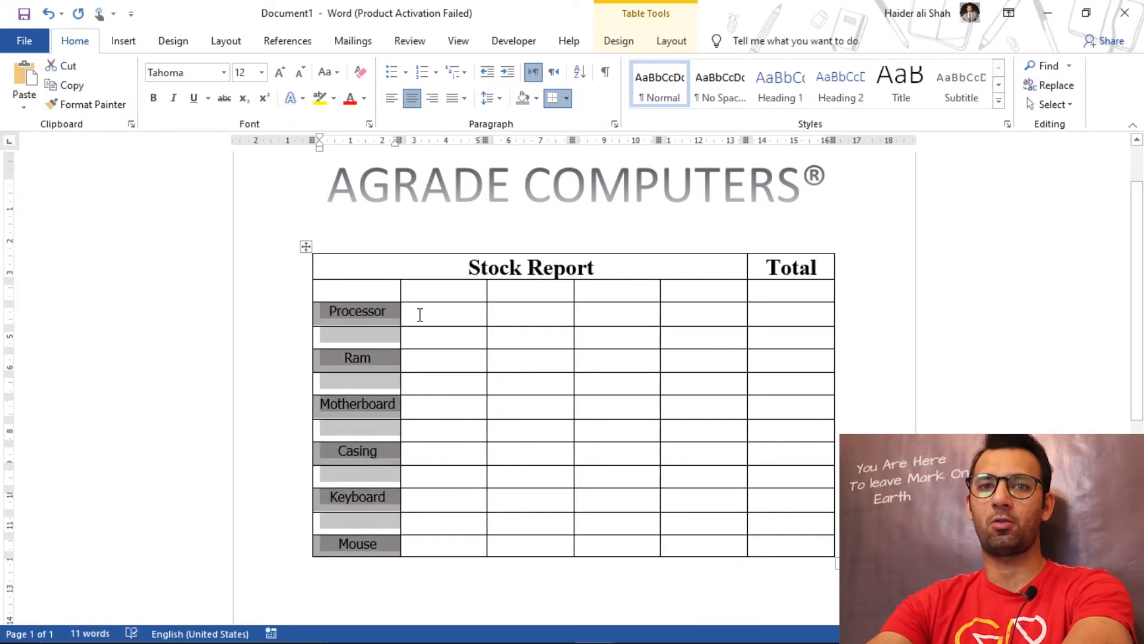
{"action": "left_click", "coordinate": [451, 313]}
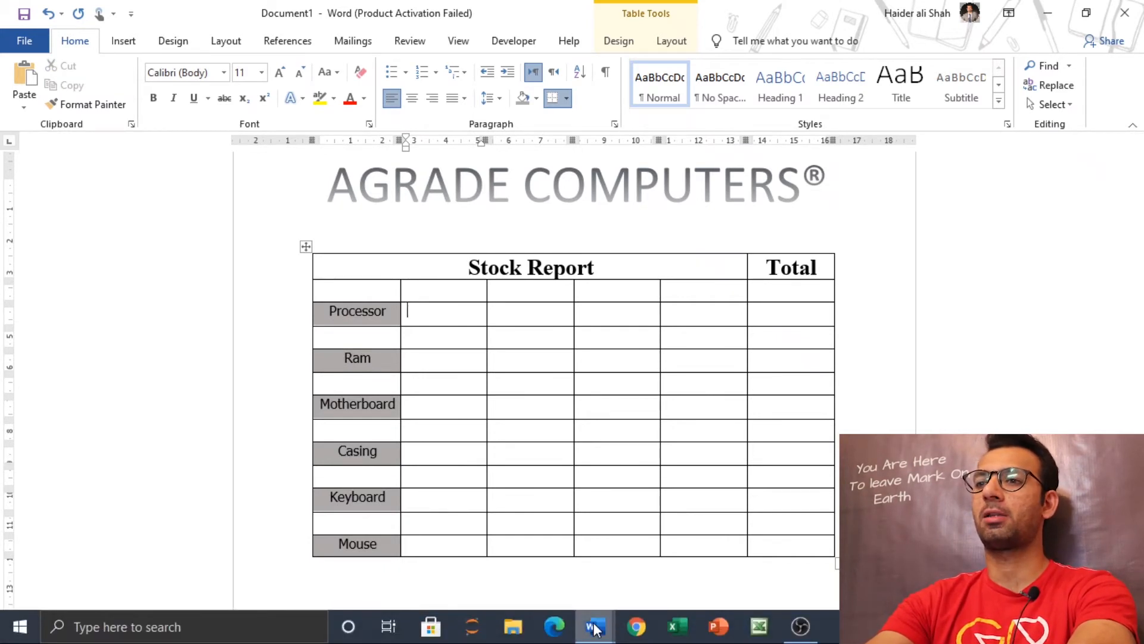
Step: Copy Core i3, Core i5, Core i7 and Other from the finished stock report into the four cells above the new table's Processor row
{"action": "mouse_move", "coordinate": [594, 624]}
{"action": "left_click", "coordinate": [663, 568]}
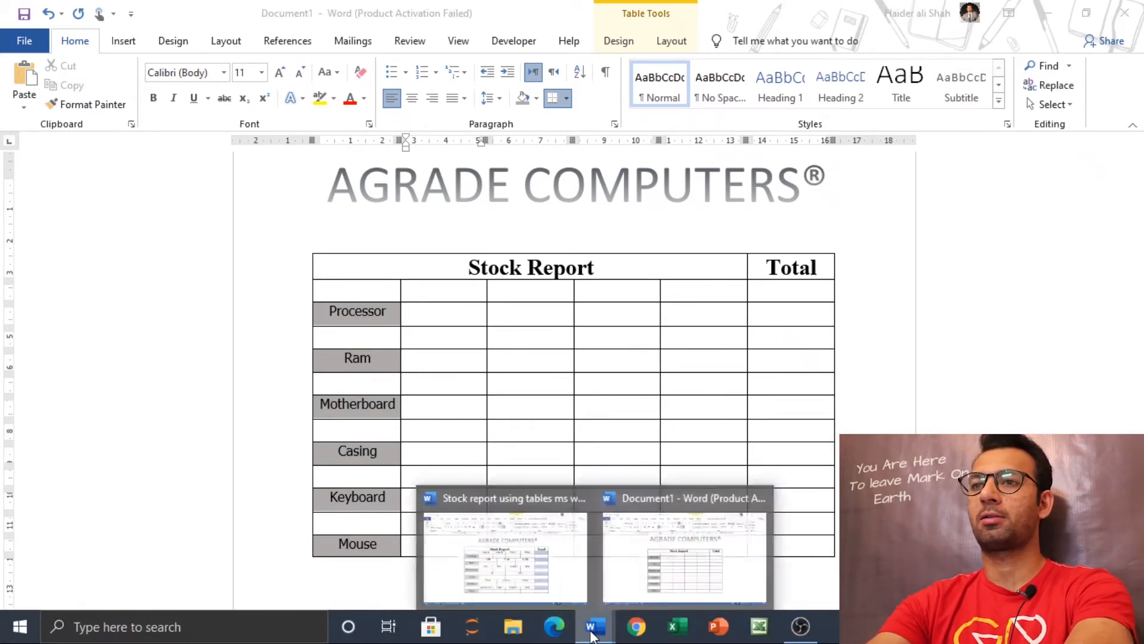
{"action": "left_click", "coordinate": [528, 543]}
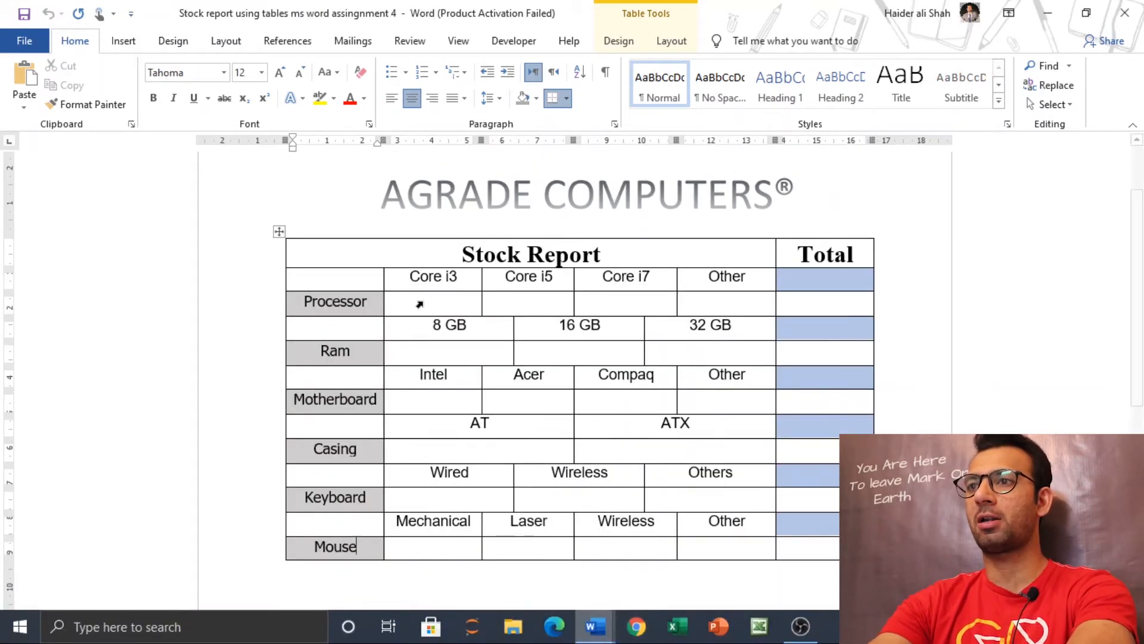
{"action": "left_click", "coordinate": [410, 278]}
{"action": "left_click_drag", "start_coordinate": [555, 279], "coordinate": [728, 288]}
{"action": "key", "text": "ctrl+c"}
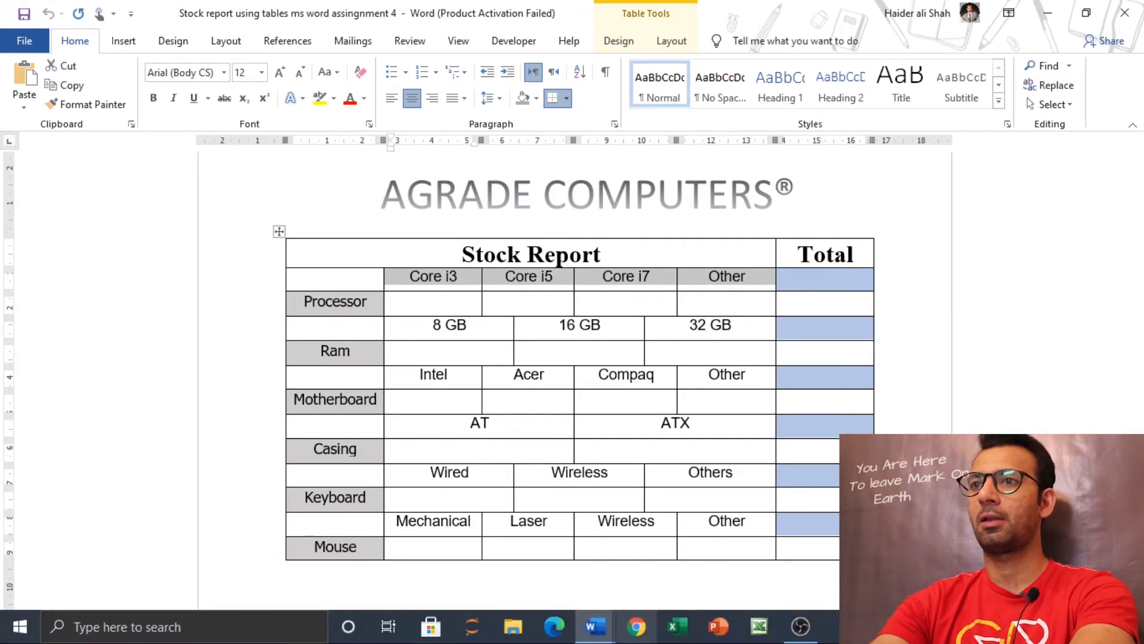
{"action": "mouse_move", "coordinate": [595, 625]}
{"action": "left_click", "coordinate": [684, 554]}
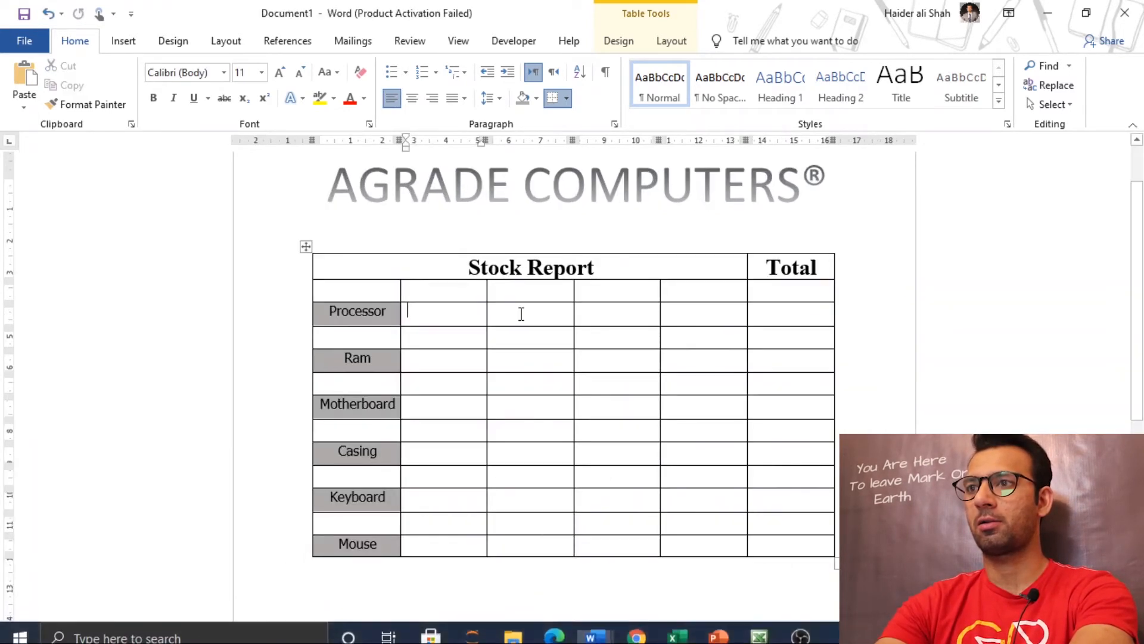
{"action": "left_click_drag", "start_coordinate": [454, 286], "coordinate": [678, 289]}
{"action": "right_click", "coordinate": [678, 288]}
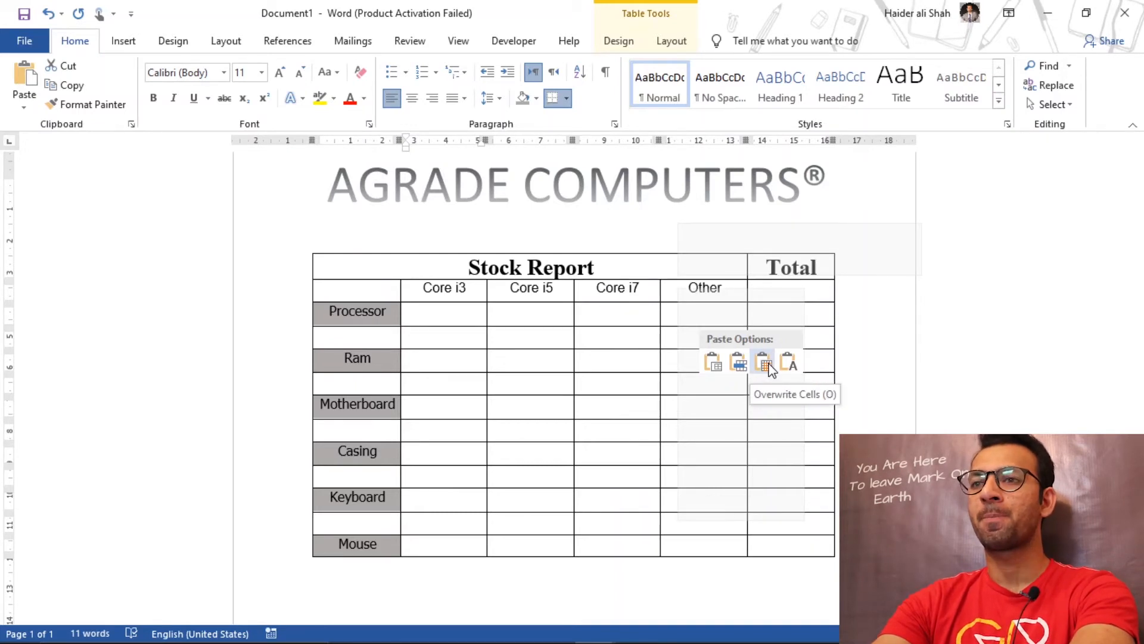
{"action": "left_click", "coordinate": [768, 368]}
{"action": "left_click", "coordinate": [459, 321]}
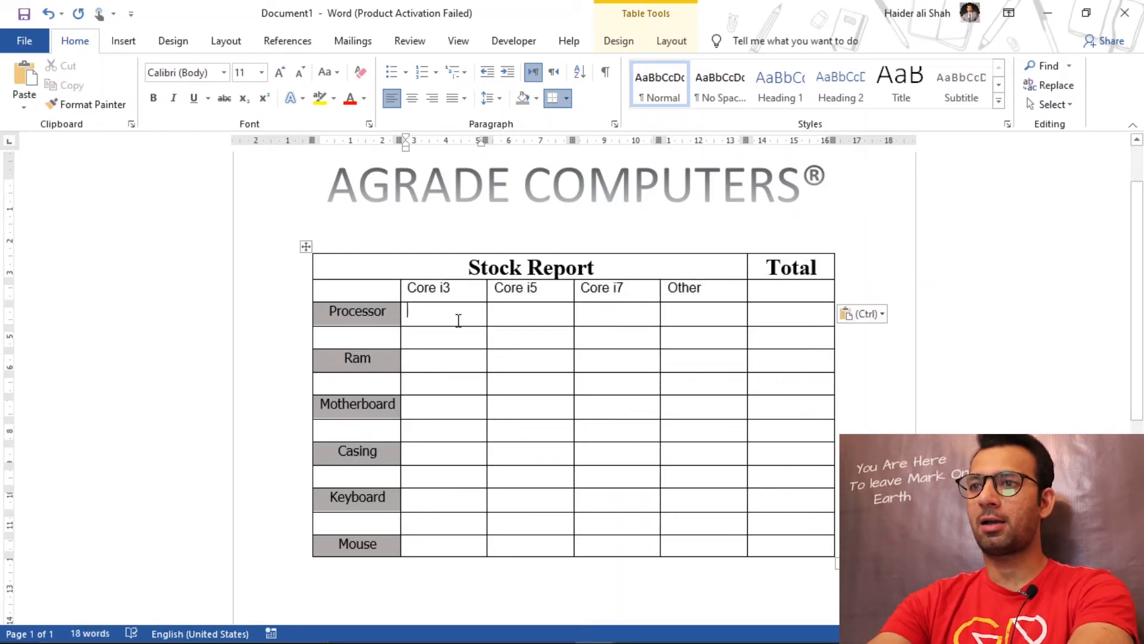
Step: Examine how the 8 GB, 16 GB and 32 GB cells above Ram are divided in the finished stock report
{"action": "mouse_move", "coordinate": [607, 637]}
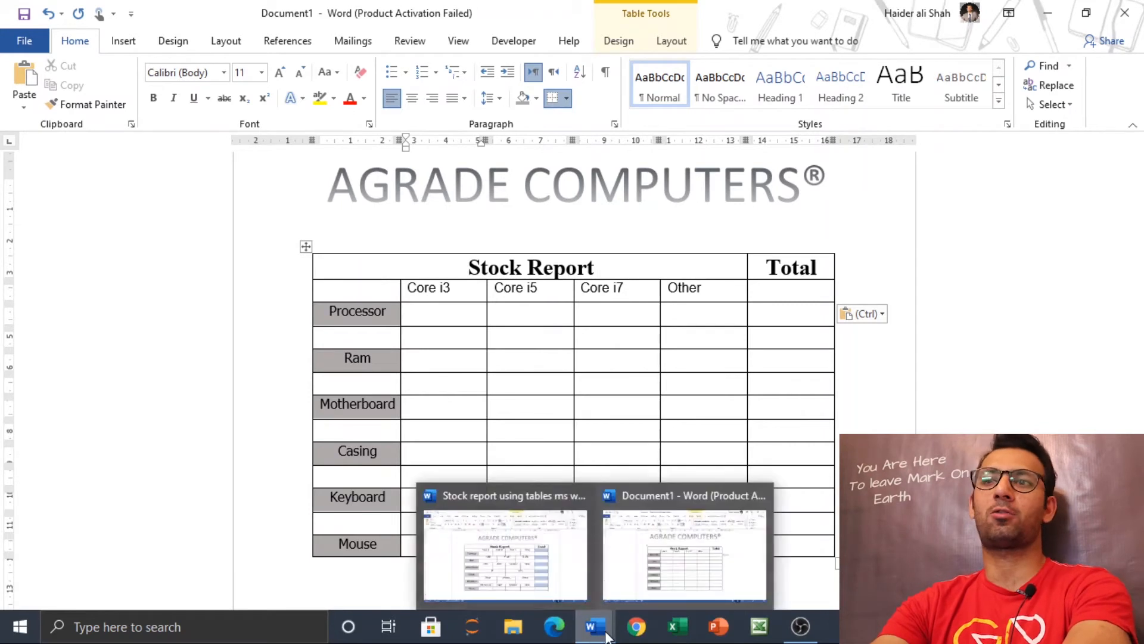
{"action": "left_click", "coordinate": [523, 555]}
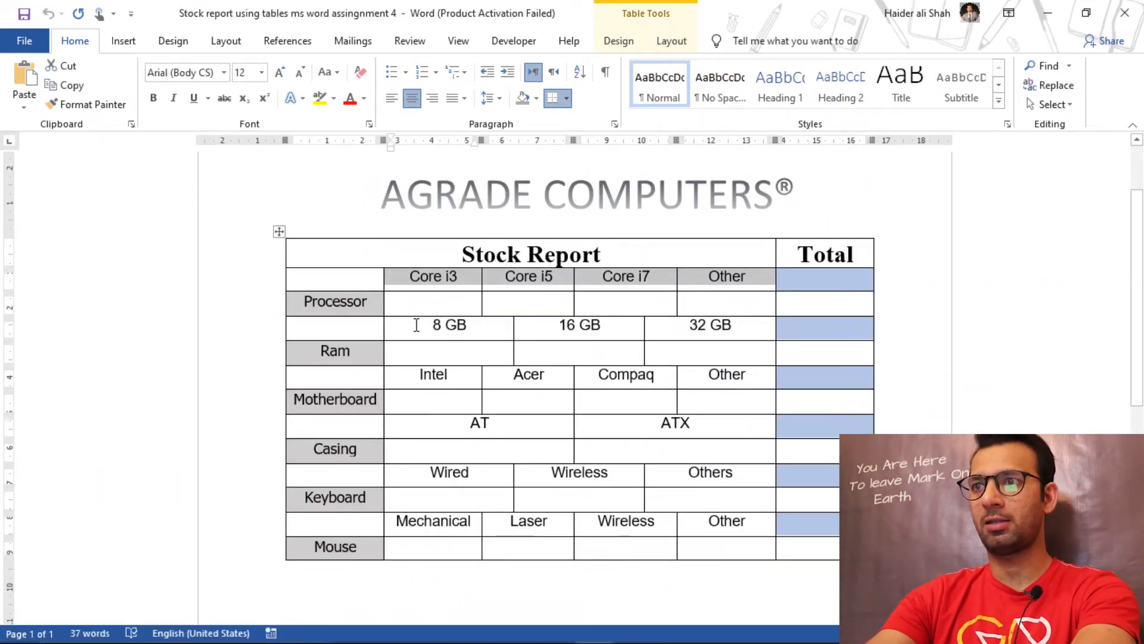
{"action": "left_click_drag", "start_coordinate": [424, 327], "coordinate": [706, 338]}
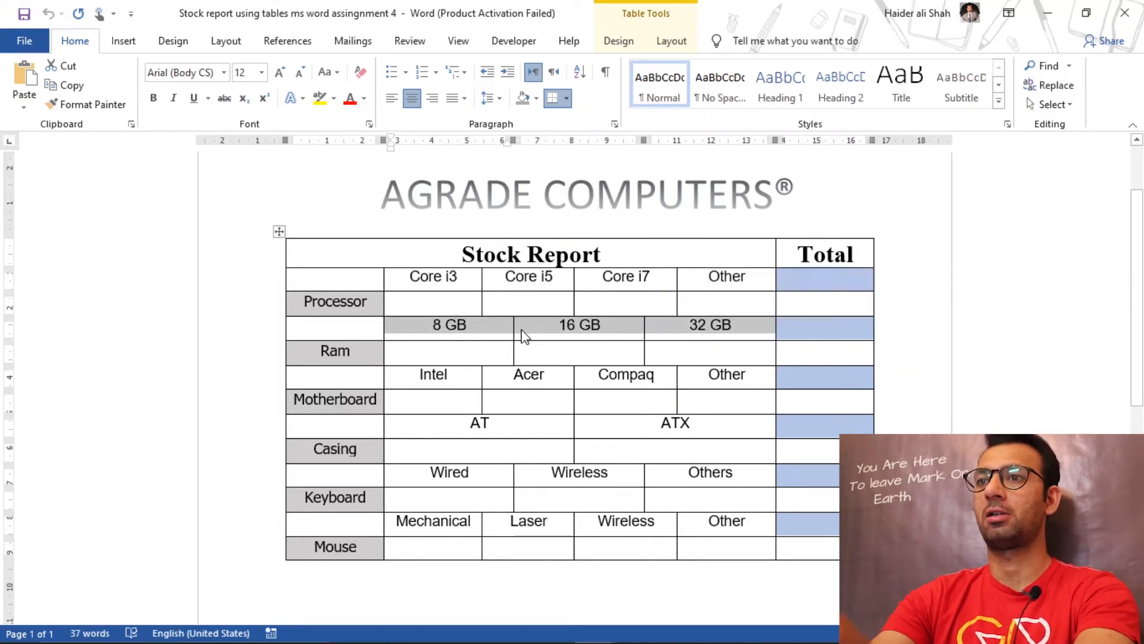
{"action": "left_click", "coordinate": [456, 324]}
{"action": "left_click", "coordinate": [580, 332]}
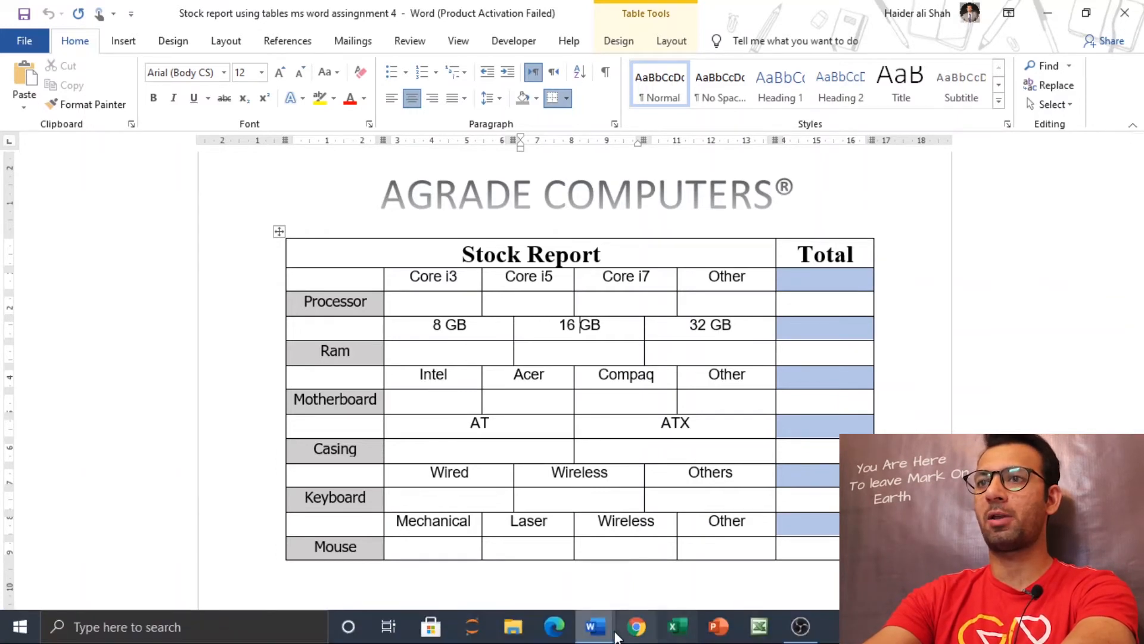
{"action": "mouse_move", "coordinate": [616, 637]}
{"action": "left_click", "coordinate": [684, 557]}
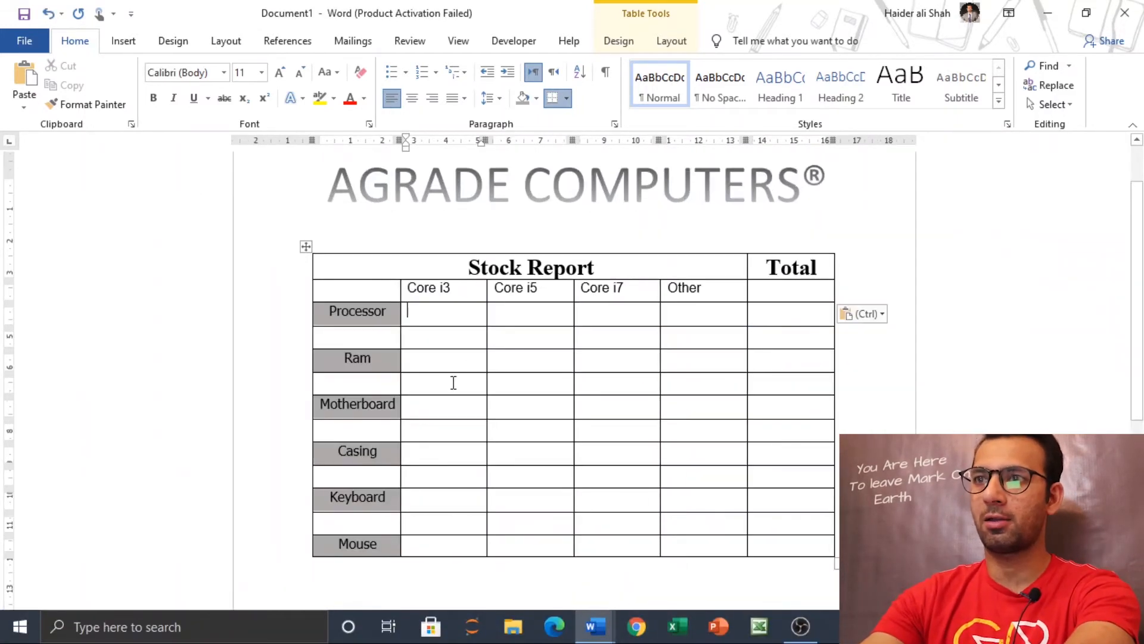
{"action": "double_click", "coordinate": [453, 312]}
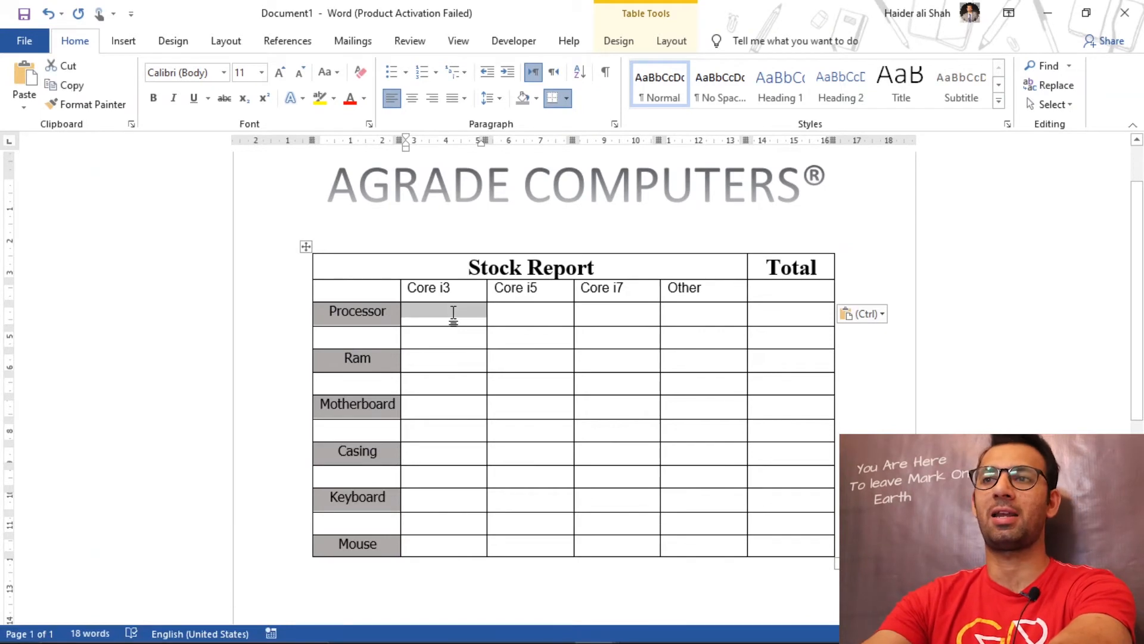
{"action": "key", "text": "shift+Right"}
{"action": "key", "text": "shift+Right"}
{"action": "key", "text": "shift+Right"}
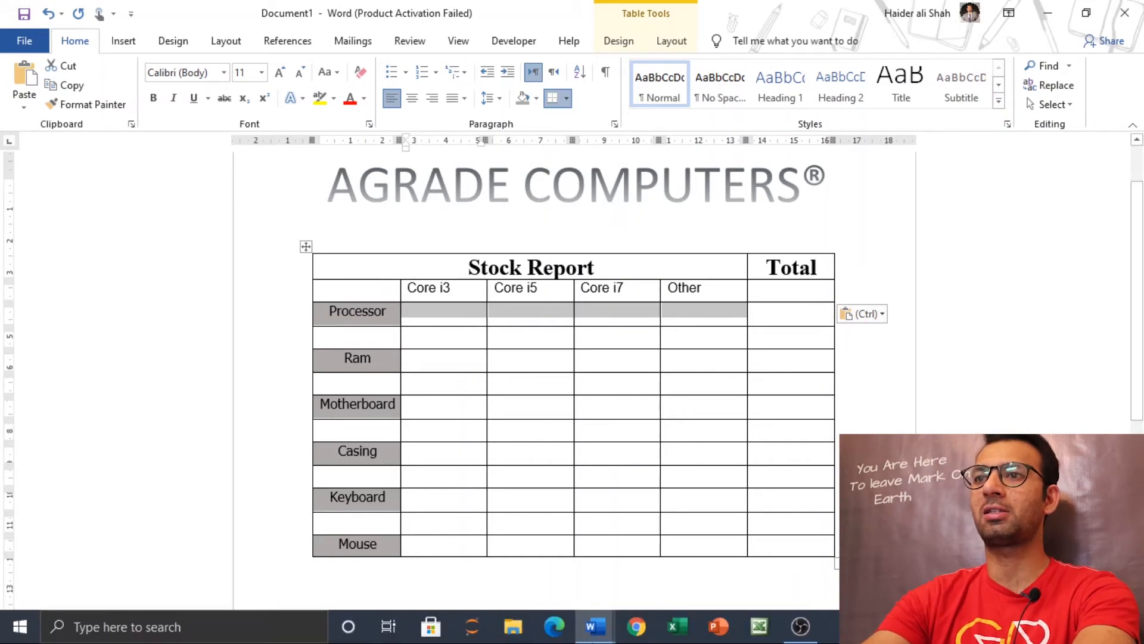
Step: Examine how the 8 GB, 16 GB and 32 GB cells and the cells beneath them beside Ram are laid out in the finished stock report
{"action": "left_click", "coordinate": [595, 626]}
{"action": "left_click", "coordinate": [560, 579]}
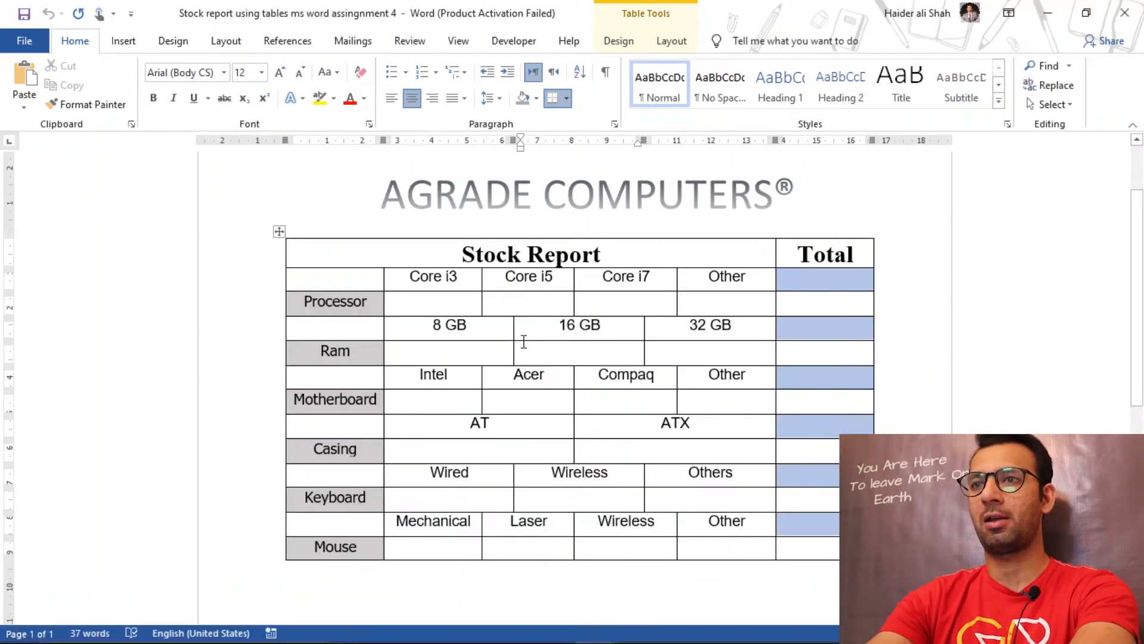
{"action": "left_click_drag", "start_coordinate": [467, 327], "coordinate": [671, 345]}
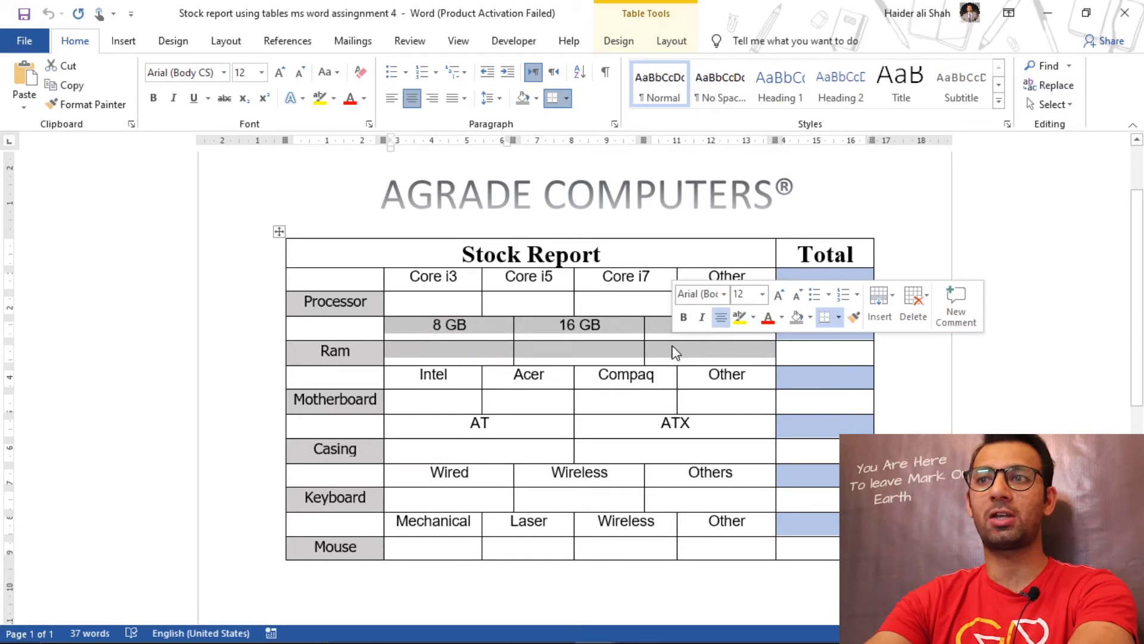
{"action": "left_click", "coordinate": [358, 331]}
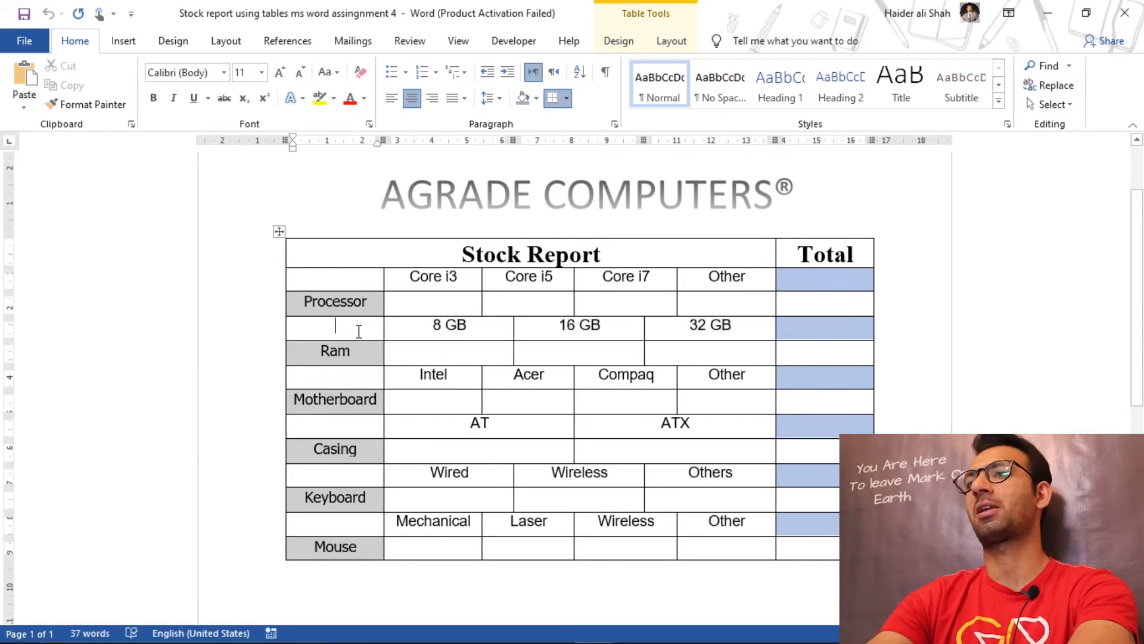
{"action": "left_click", "coordinate": [393, 350]}
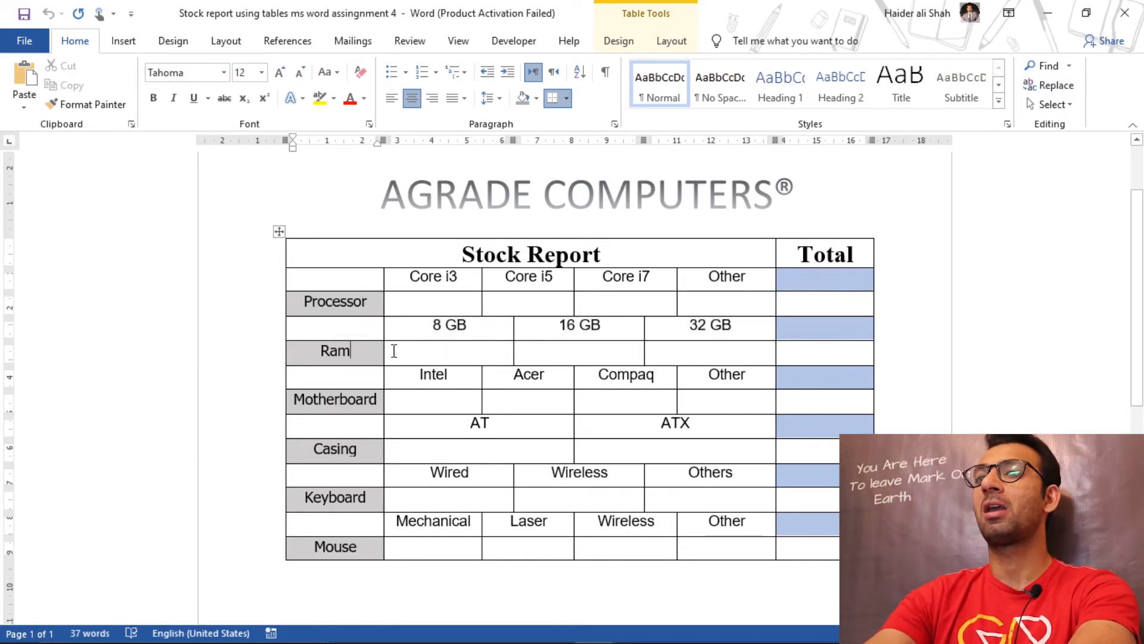
{"action": "left_click", "coordinate": [464, 354]}
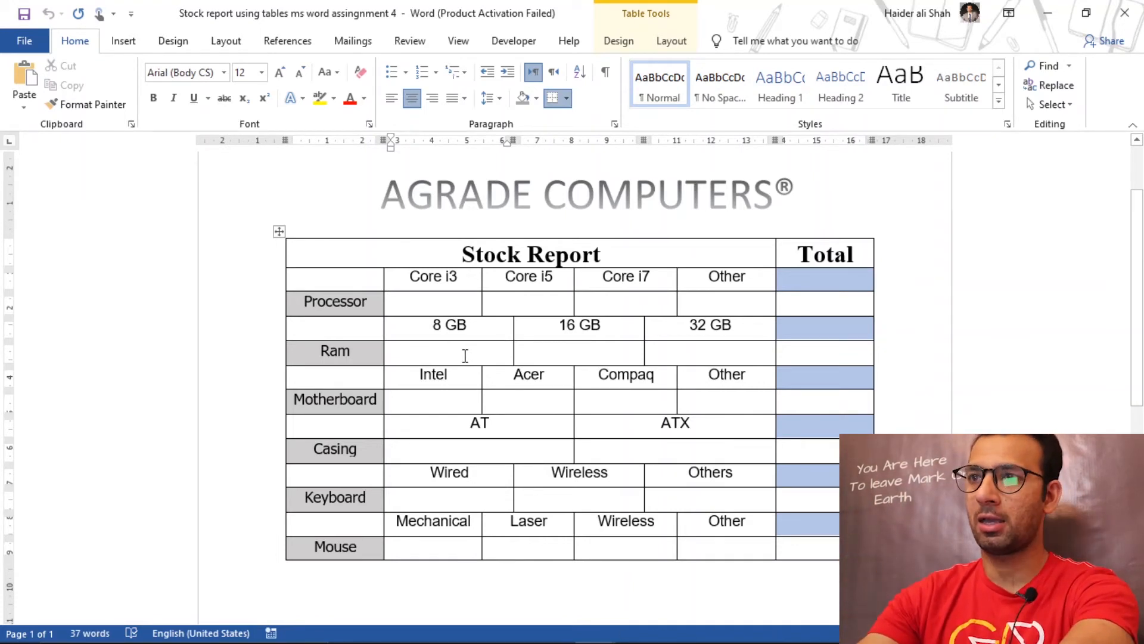
{"action": "left_click", "coordinate": [486, 327]}
{"action": "key", "text": "shift+Right"}
{"action": "key", "text": "shift+Right"}
{"action": "key", "text": "shift+Right"}
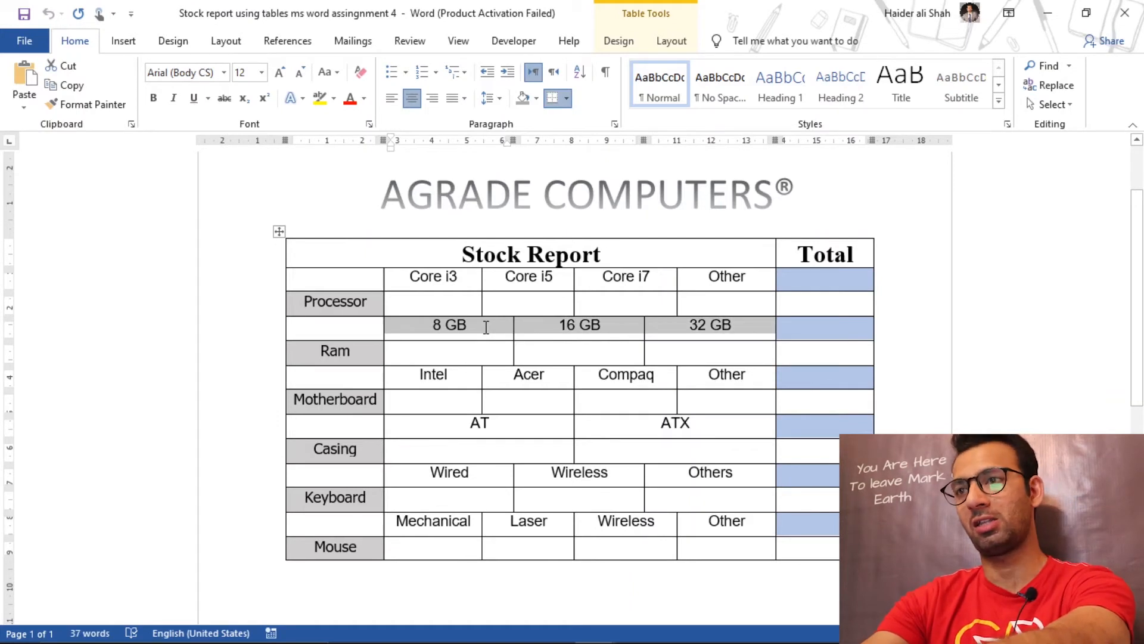
{"action": "key", "text": "shift+Down"}
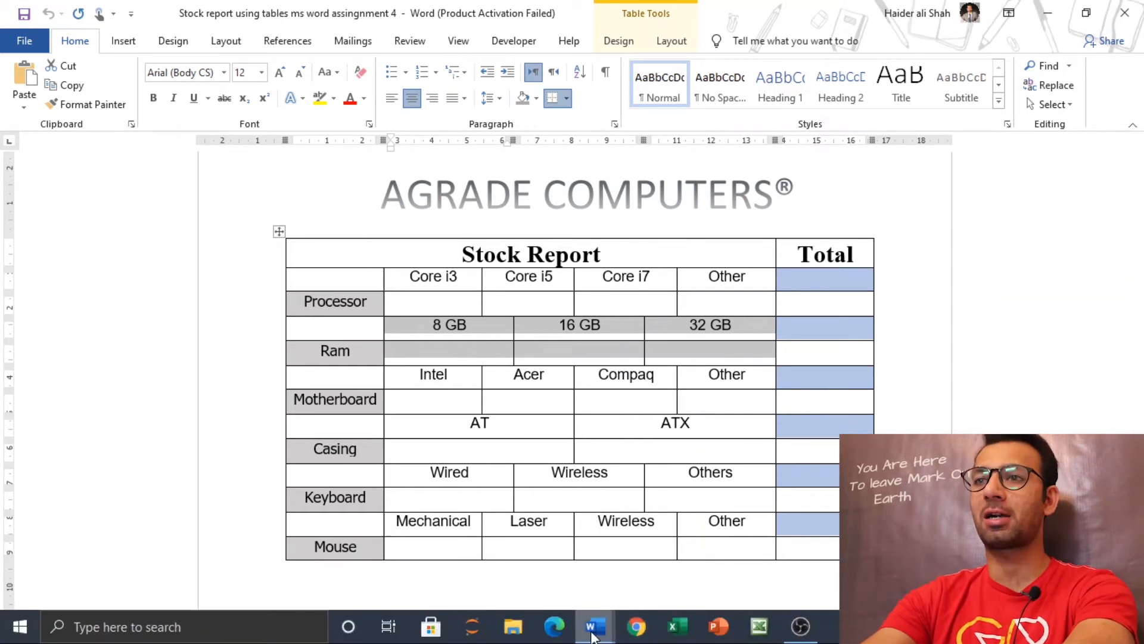
Step: Back in the new document, try to merge the four cells beside Processor with the four cells directly below them
{"action": "mouse_move", "coordinate": [595, 633]}
{"action": "left_click", "coordinate": [684, 555]}
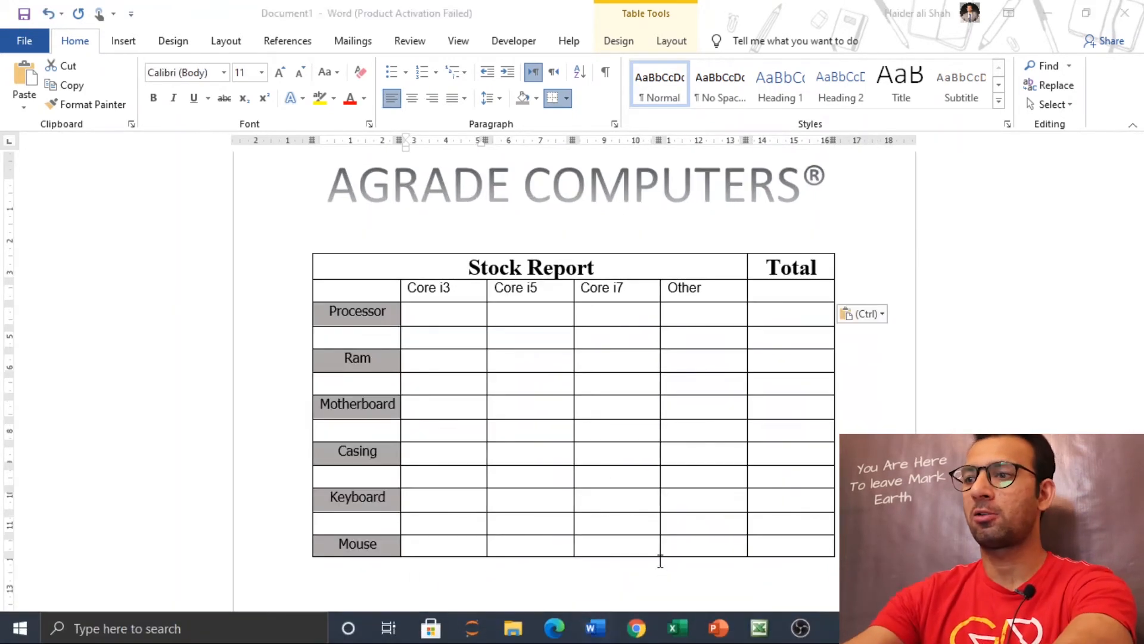
{"action": "left_click", "coordinate": [475, 325]}
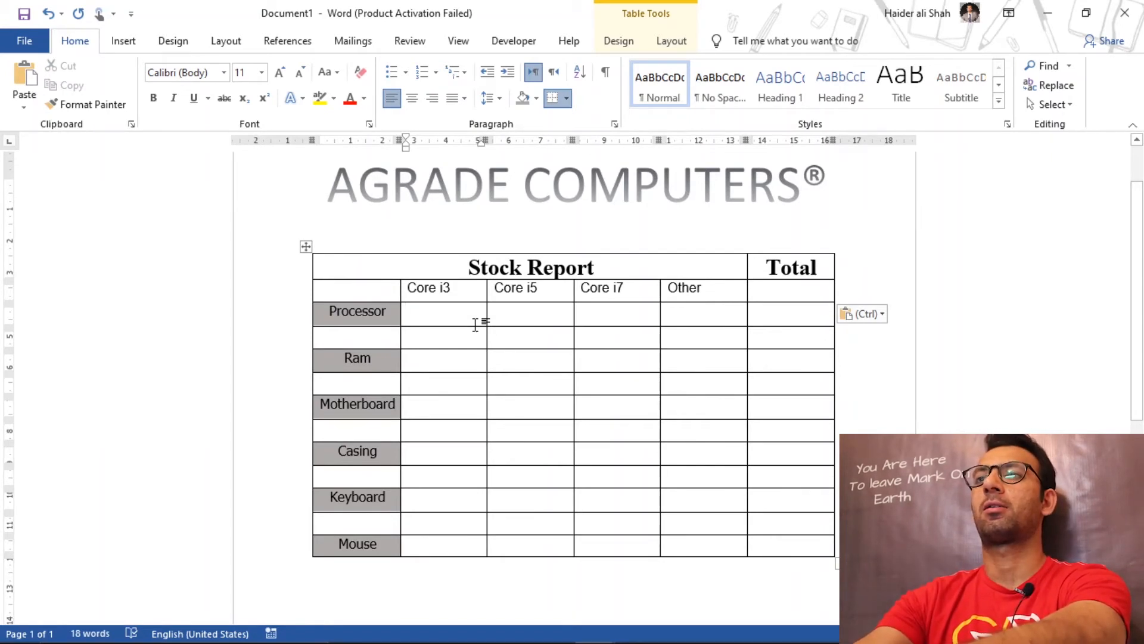
{"action": "key", "text": "shift+Right"}
{"action": "key", "text": "shift+Right"}
{"action": "key", "text": "shift+Right"}
{"action": "key", "text": "shift+Right"}
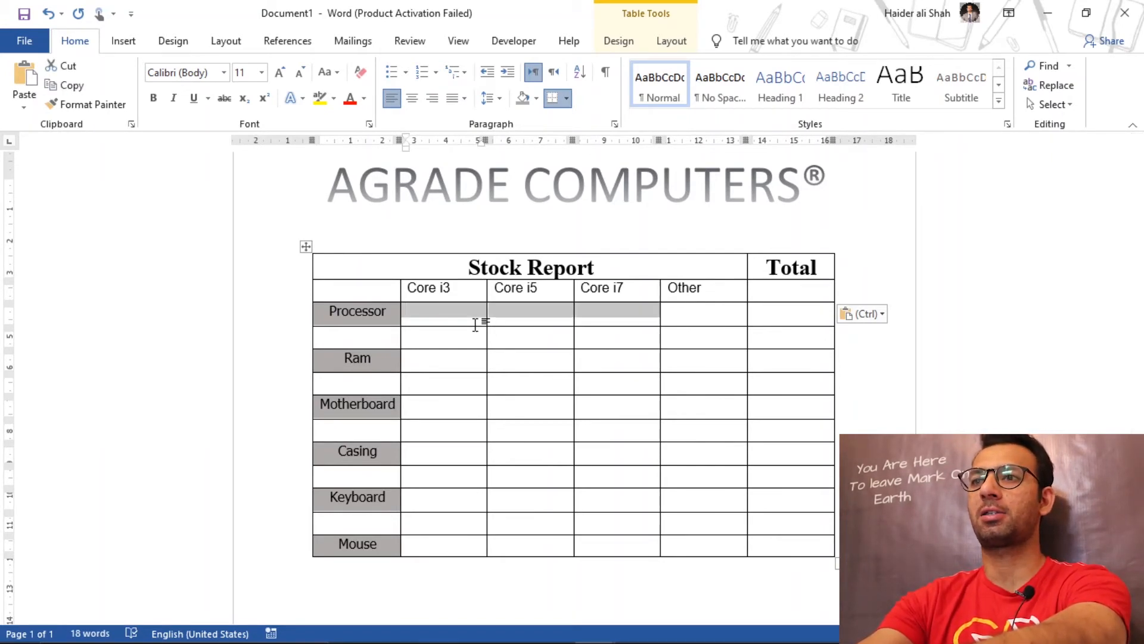
{"action": "key", "text": "shift+Down"}
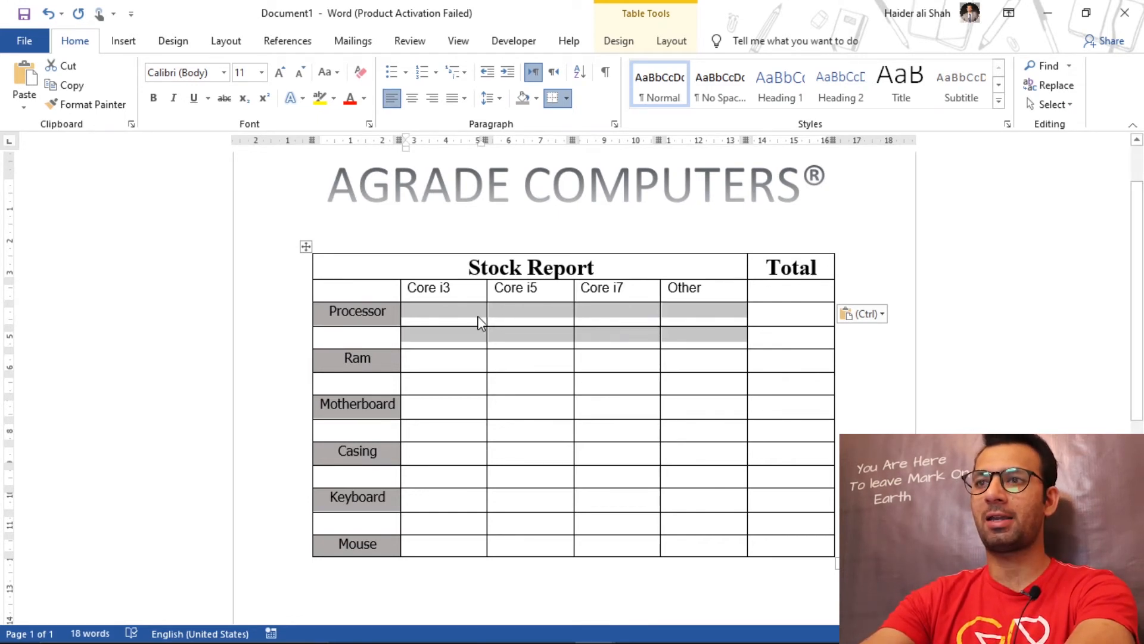
{"action": "right_click", "coordinate": [462, 318]}
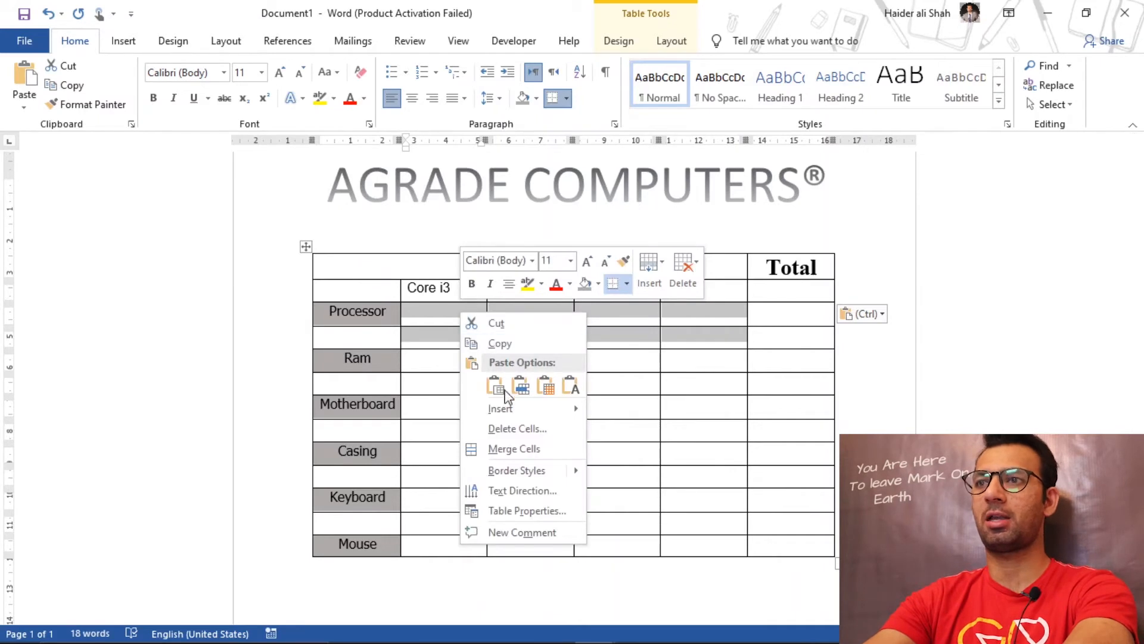
{"action": "left_click", "coordinate": [517, 446]}
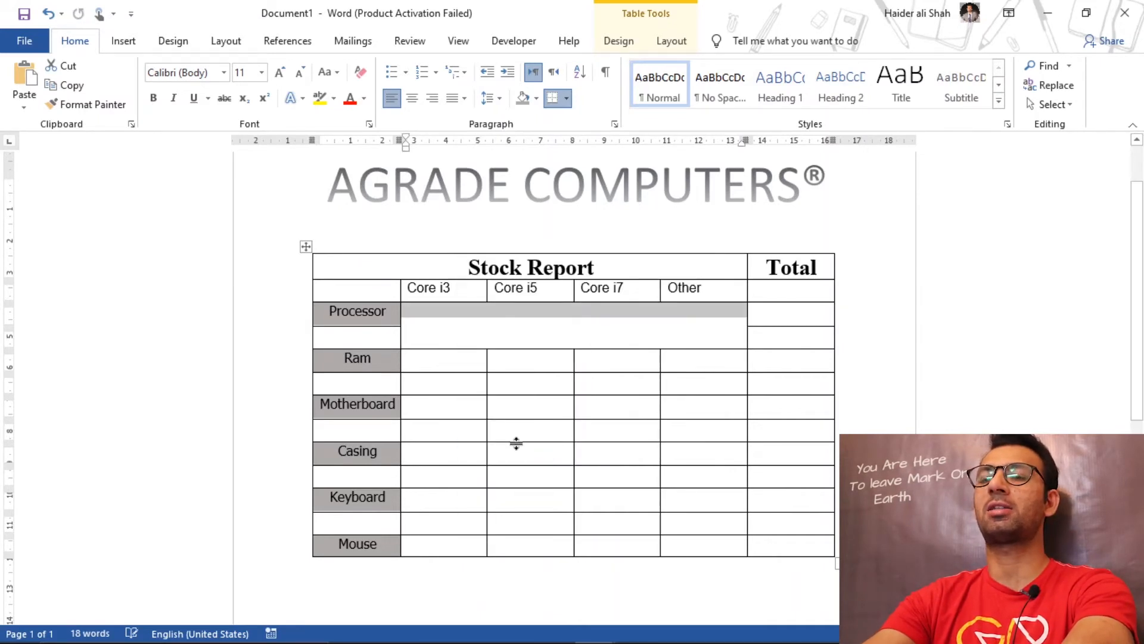
Step: Undo the merge of the cells beside and below Processor
{"action": "left_click", "coordinate": [617, 333]}
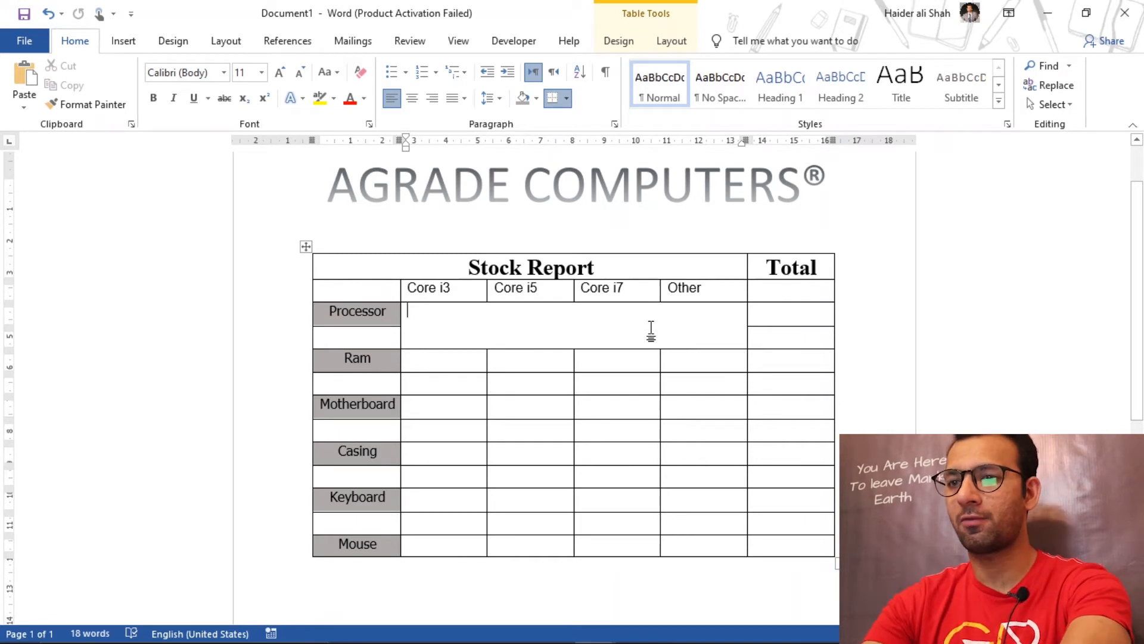
{"action": "mouse_move", "coordinate": [584, 615]}
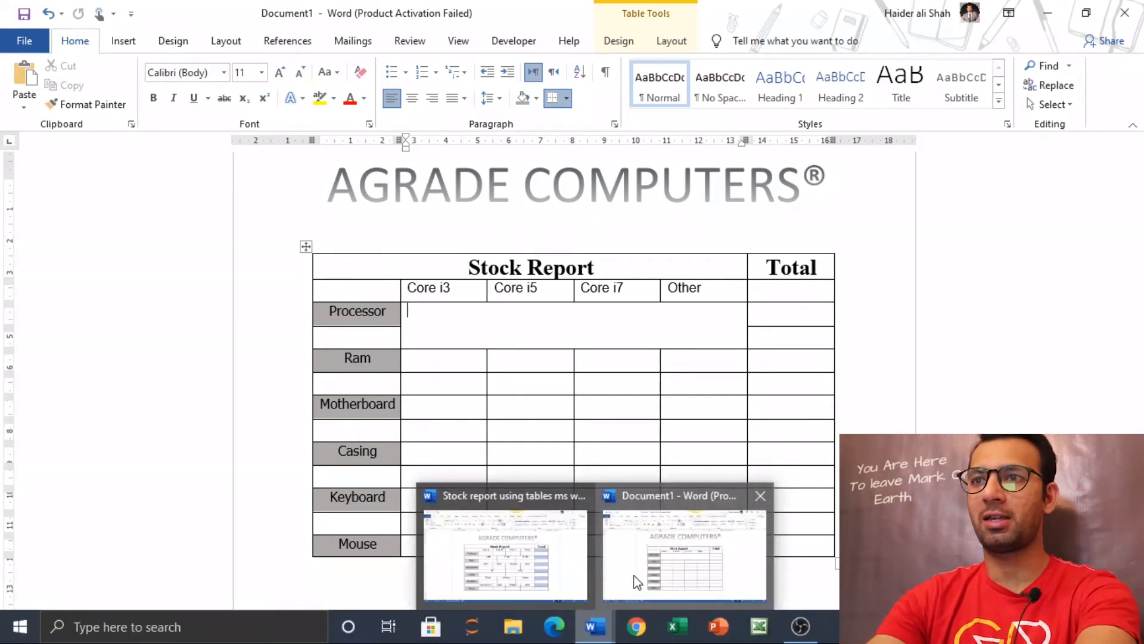
{"action": "left_click", "coordinate": [636, 581]}
{"action": "key", "text": "ctrl+z"}
Step: Merge the four cells beside Ram and the four cells directly above them into one cell
{"action": "left_click", "coordinate": [492, 336]}
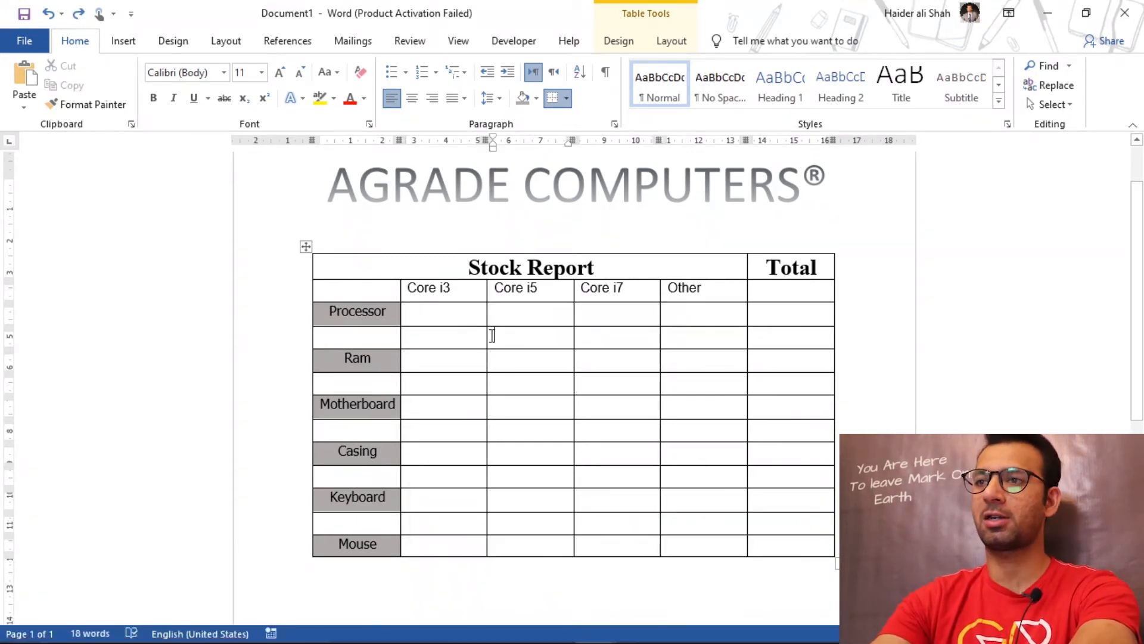
{"action": "left_click_drag", "start_coordinate": [450, 340], "coordinate": [695, 360]}
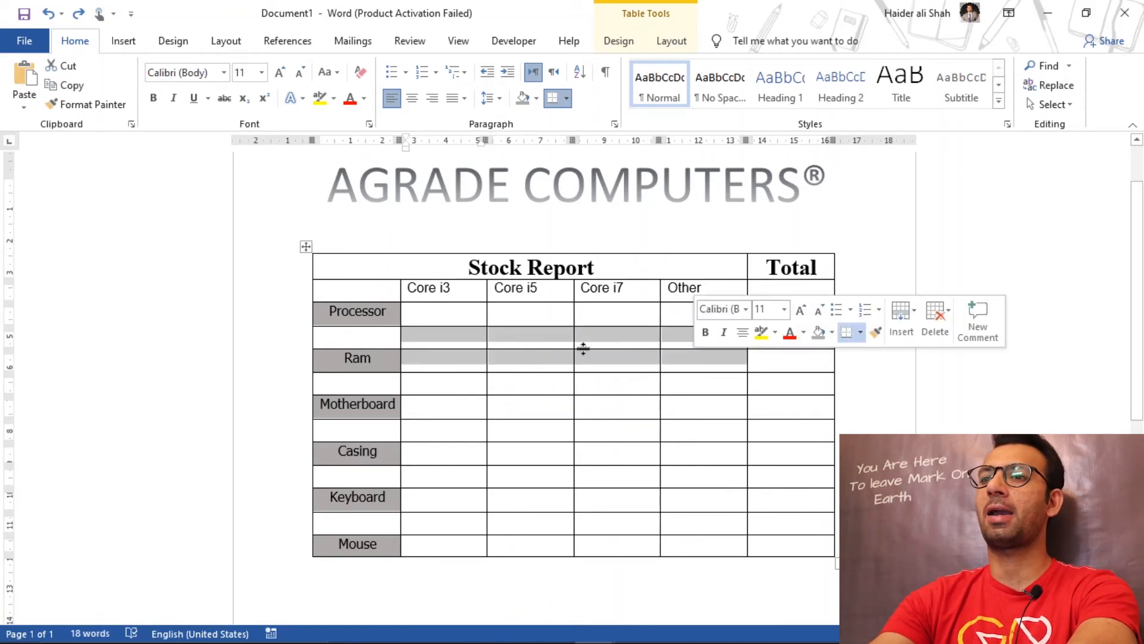
{"action": "right_click", "coordinate": [527, 334]}
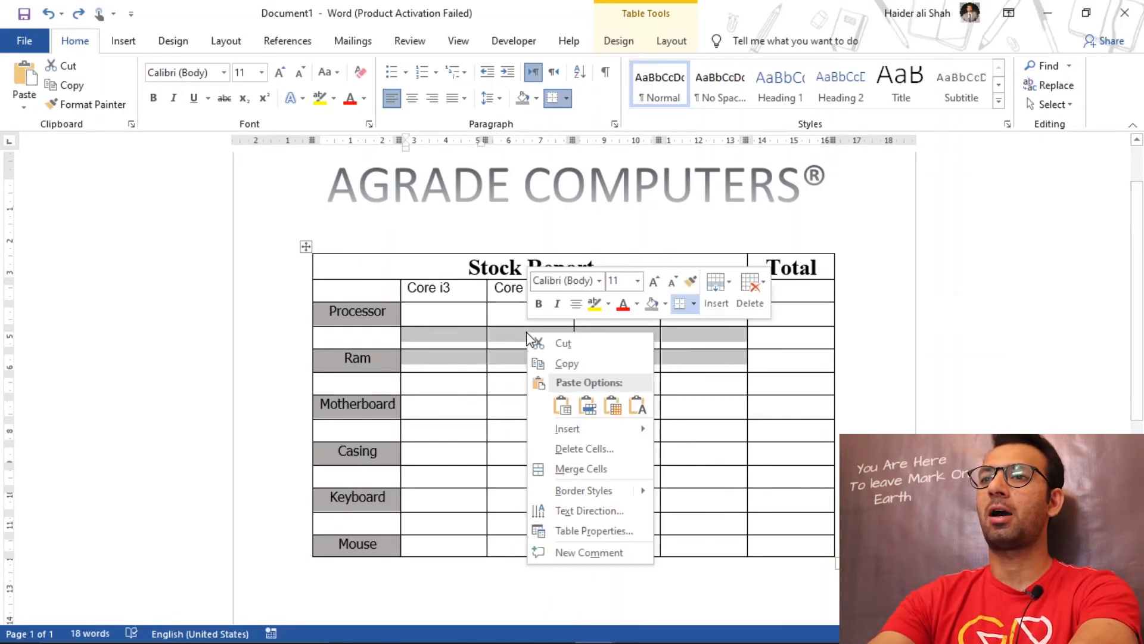
{"action": "left_click", "coordinate": [580, 466]}
{"action": "left_click", "coordinate": [453, 344]}
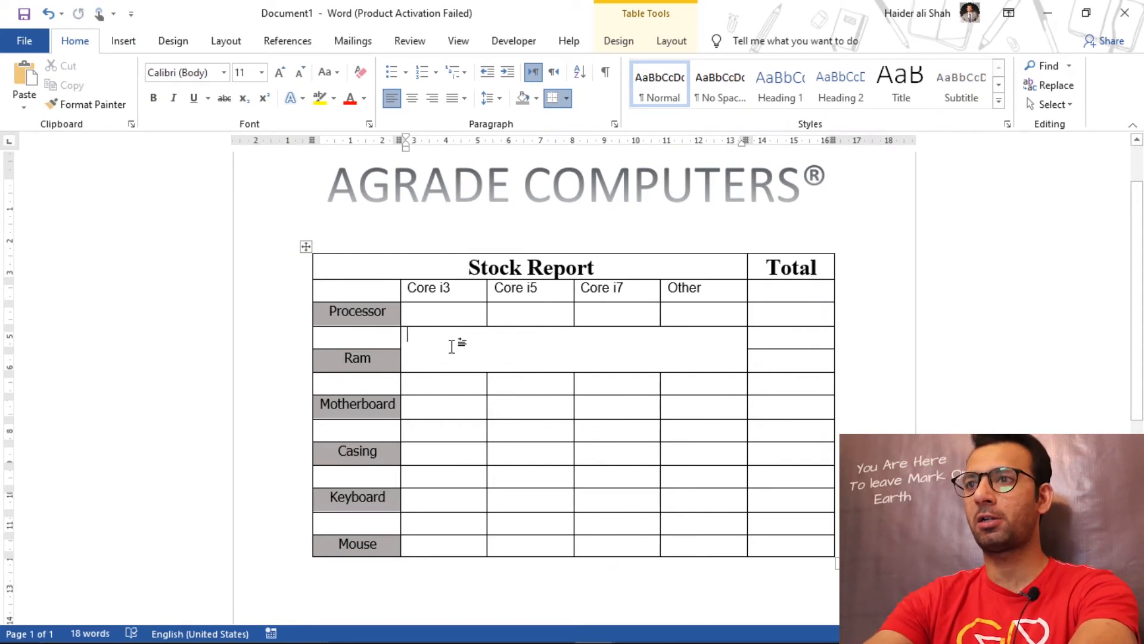
Step: Split the merged cell beside Ram into 3 columns and 2 rows
{"action": "right_click", "coordinate": [511, 337]}
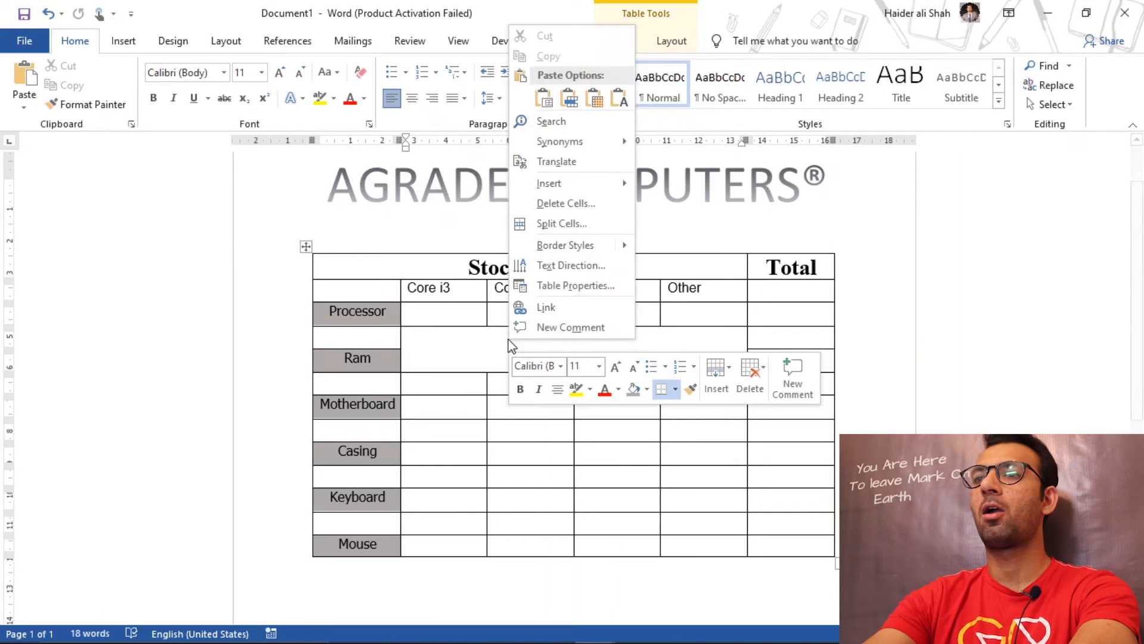
{"action": "left_click", "coordinate": [587, 225]}
{"action": "left_click_drag", "start_coordinate": [560, 265], "coordinate": [562, 290]}
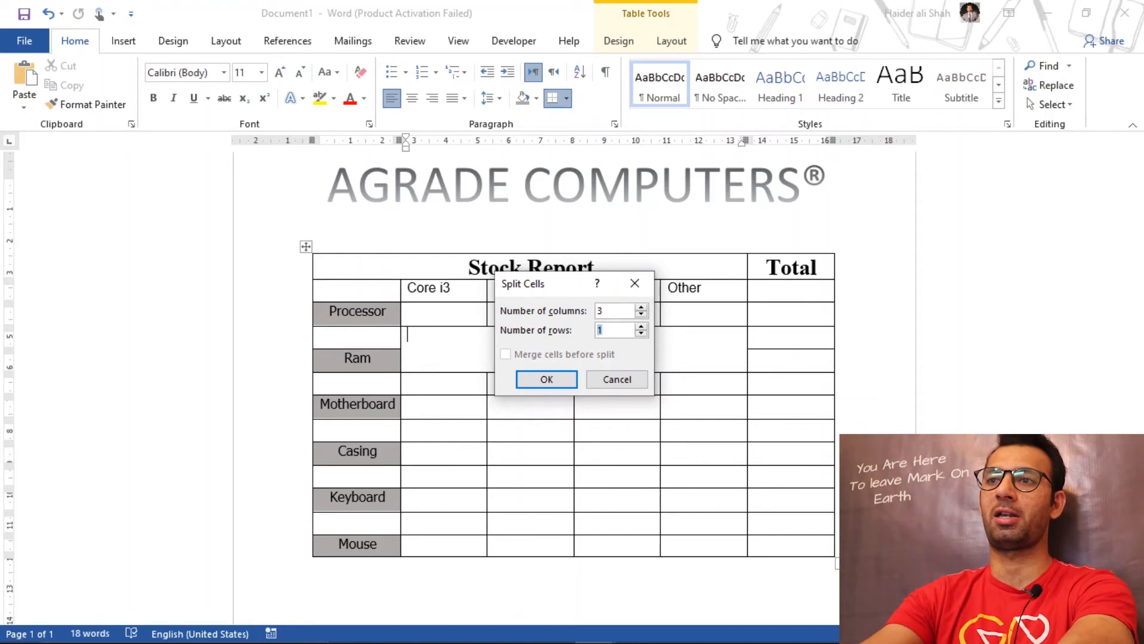
{"action": "left_click", "coordinate": [546, 379]}
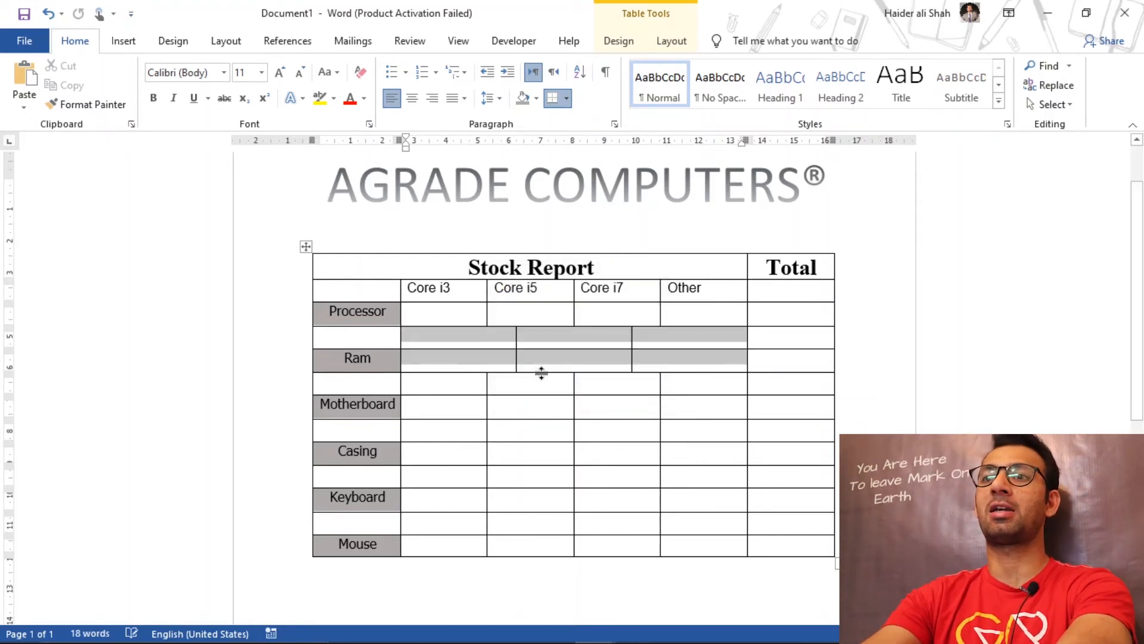
{"action": "left_click", "coordinate": [462, 346]}
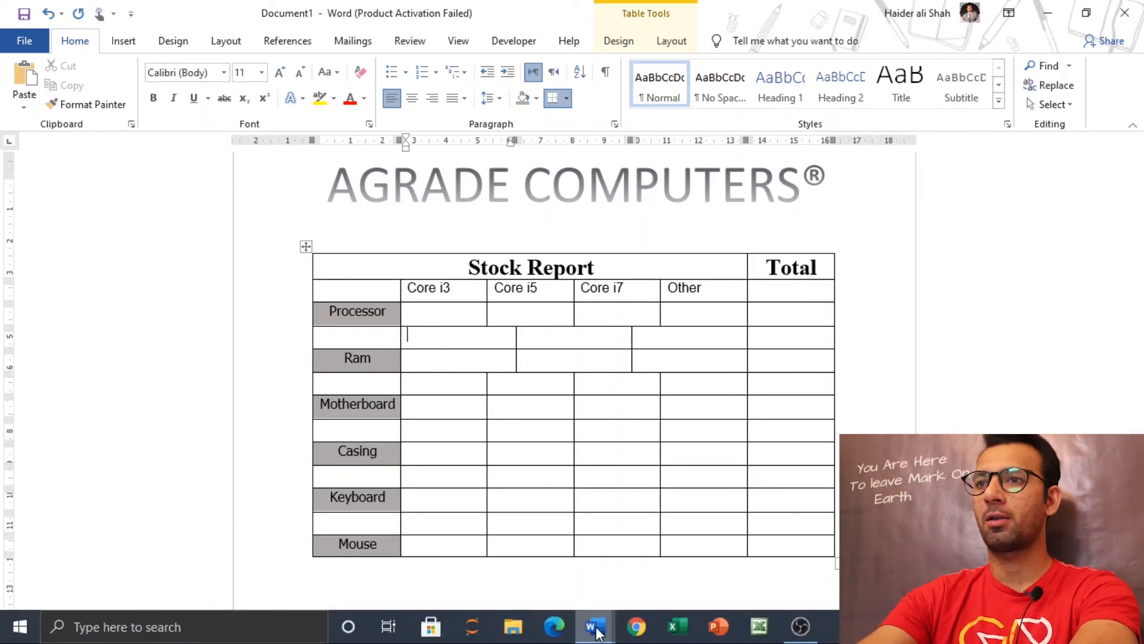
Step: In the finished stock report, select and copy the 8 GB, 16 GB and 32 GB cells above the Ram row
{"action": "mouse_move", "coordinate": [595, 626]}
{"action": "left_click", "coordinate": [506, 552]}
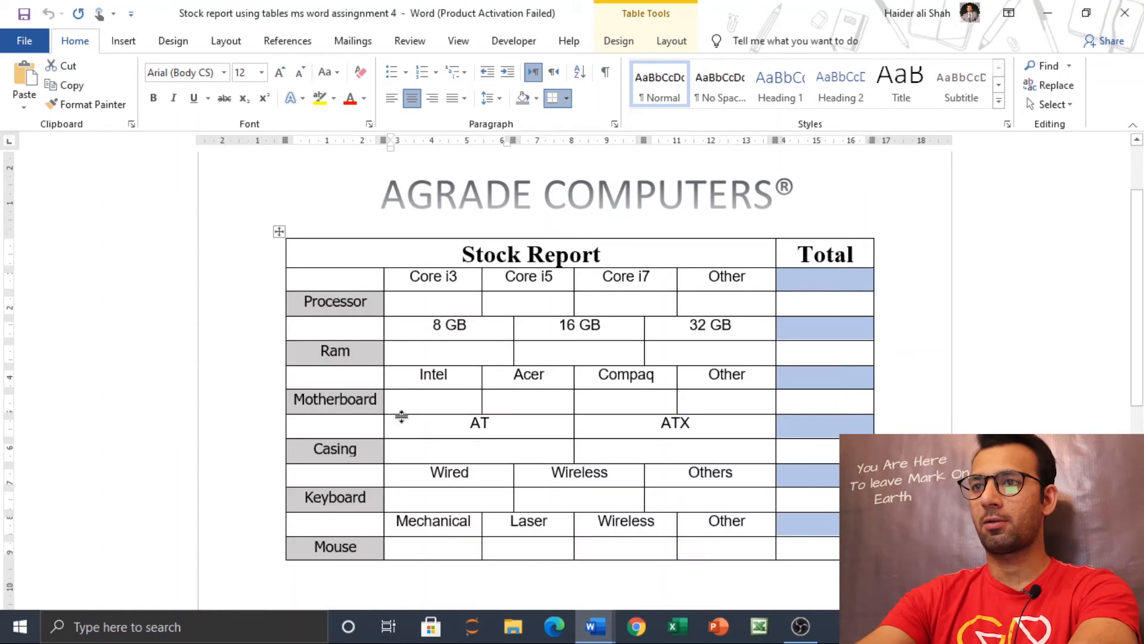
{"action": "triple_click", "coordinate": [431, 327]}
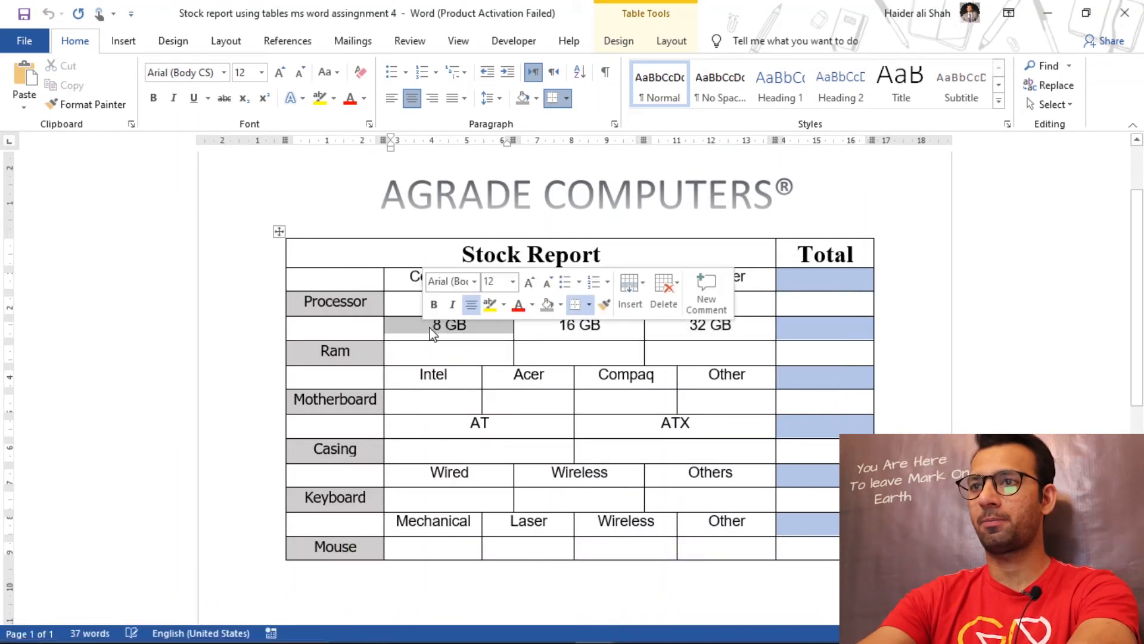
{"action": "left_click", "coordinate": [501, 320]}
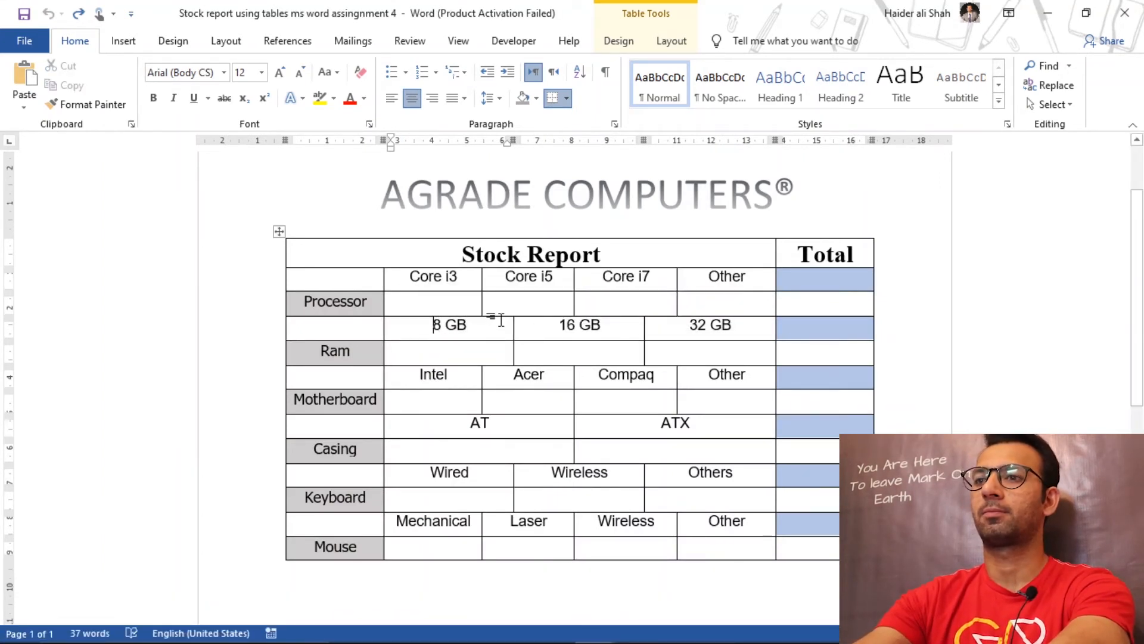
{"action": "key", "text": "shift+Right"}
{"action": "key", "text": "shift+Right"}
{"action": "key", "text": "shift+Right"}
{"action": "key", "text": "shift+Right"}
{"action": "key", "text": "shift+Right"}
{"action": "key", "text": "shift+Right"}
{"action": "key", "text": "shift+Right"}
{"action": "key", "text": "ctrl+c"}
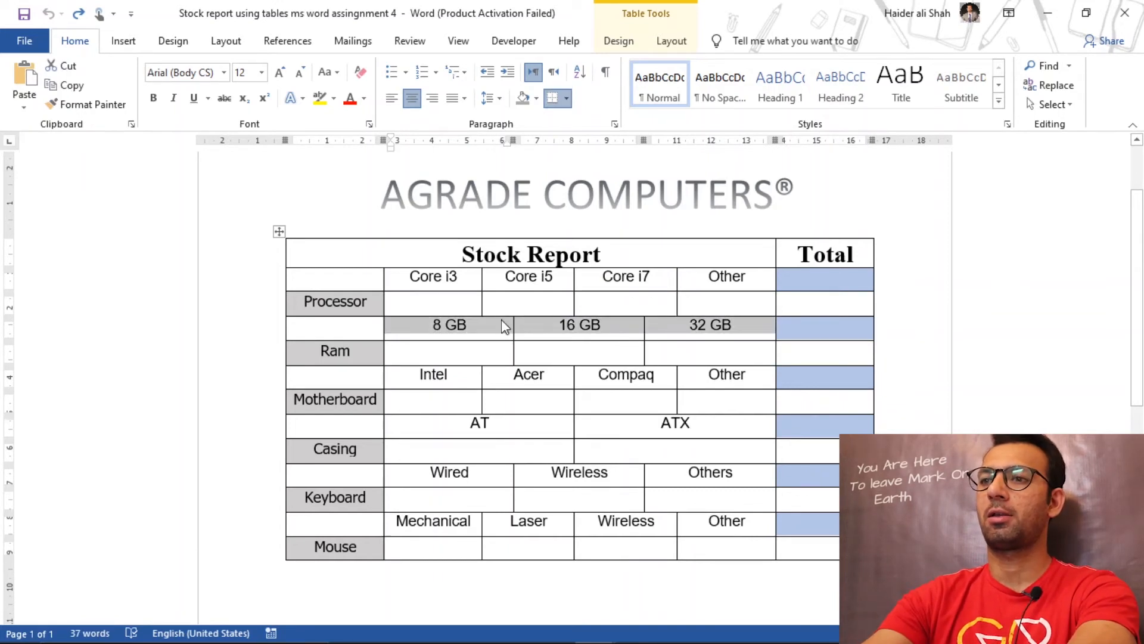
Step: Paste 8 GB, 16 GB and 32 GB over the new table's three cells above the Ram row with Overwrite Cells, and center them
{"action": "left_click", "coordinate": [602, 627]}
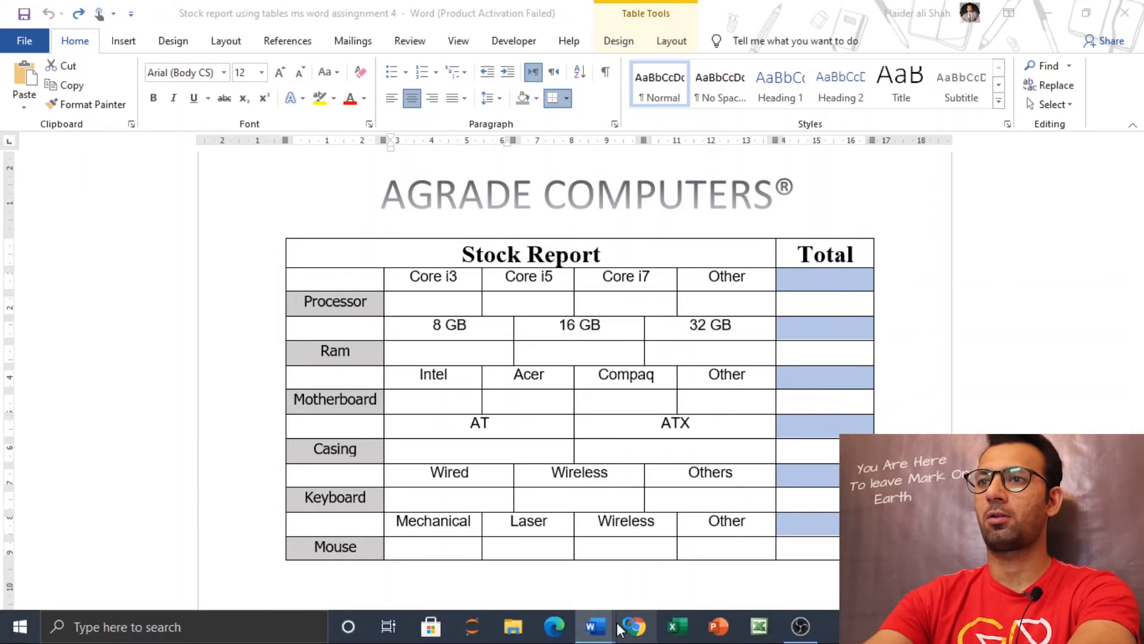
{"action": "left_click", "coordinate": [684, 555]}
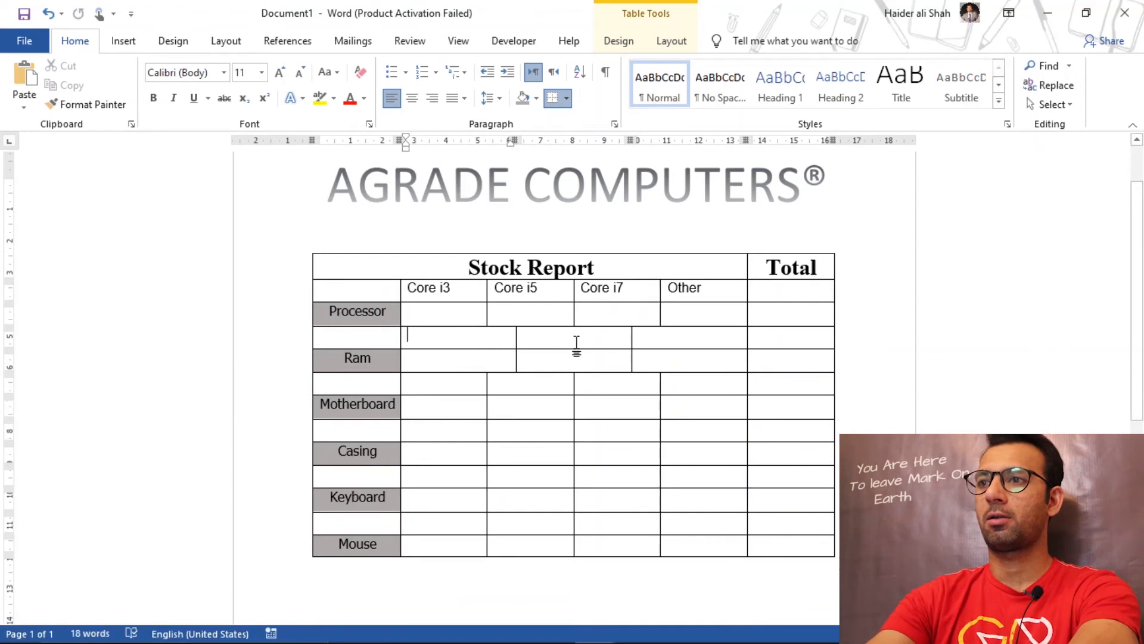
{"action": "left_click_drag", "start_coordinate": [474, 341], "coordinate": [660, 340]}
{"action": "right_click", "coordinate": [660, 340]}
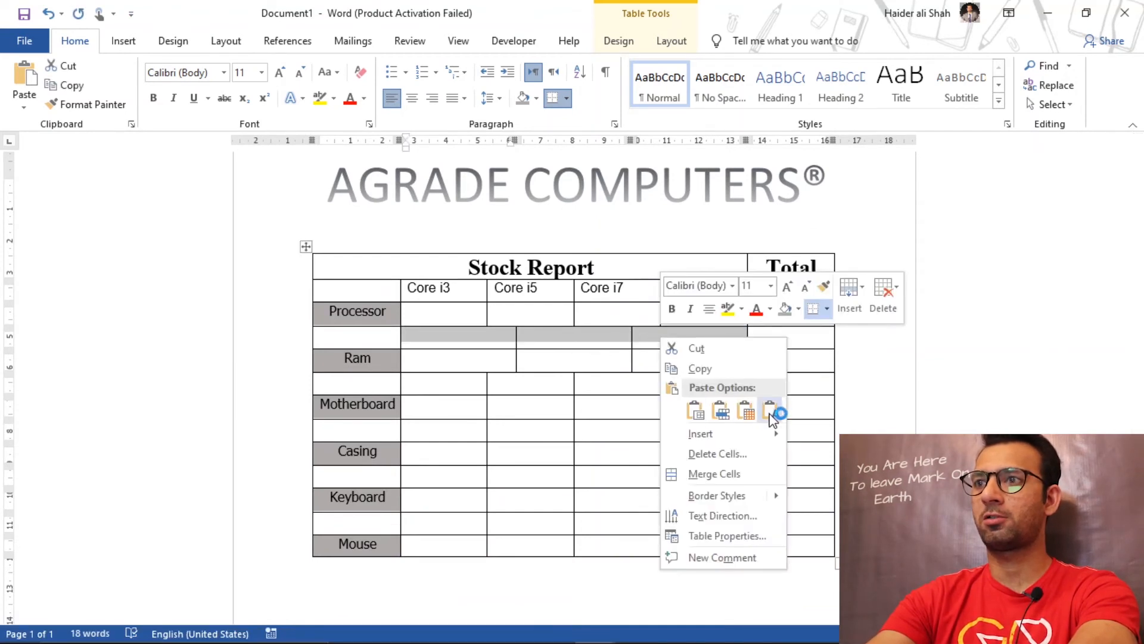
{"action": "left_click", "coordinate": [744, 410]}
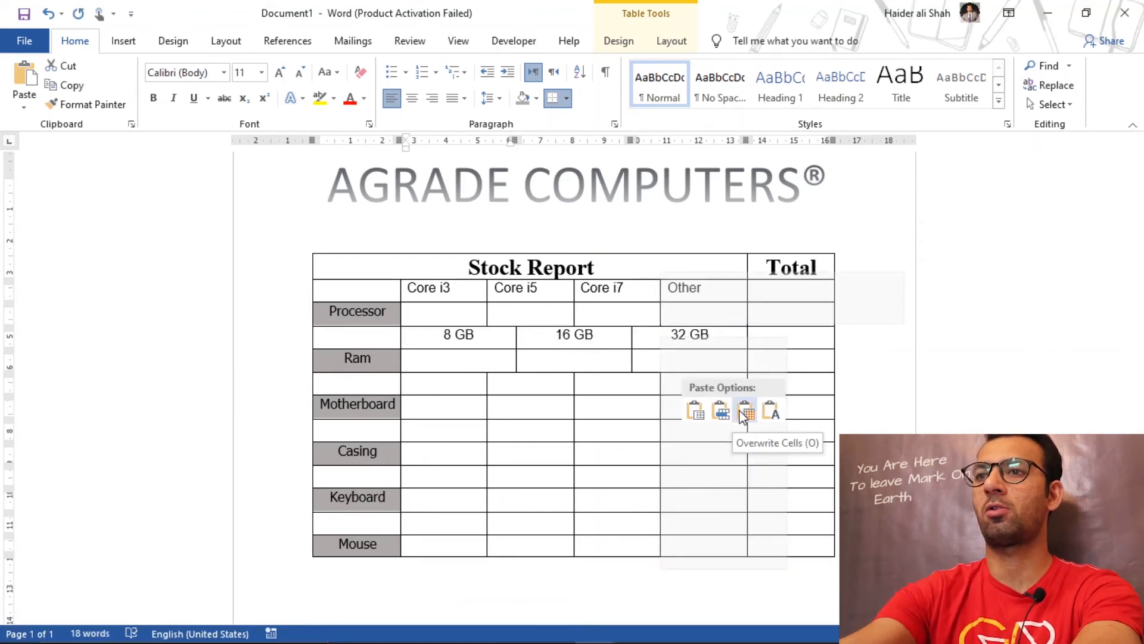
{"action": "left_click", "coordinate": [744, 411]}
{"action": "key", "text": "ctrl+e"}
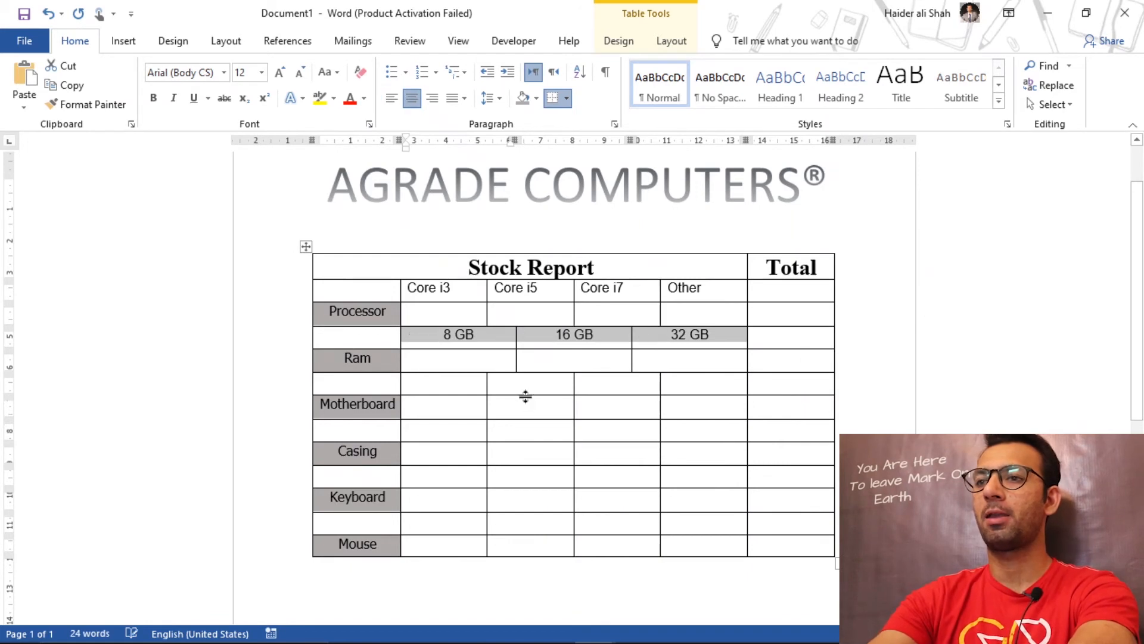
Step: In the finished stock report, select and copy the Intel, Acer, Compaq and Other cells above the Motherboard row
{"action": "mouse_move", "coordinate": [594, 633]}
{"action": "left_click", "coordinate": [534, 531]}
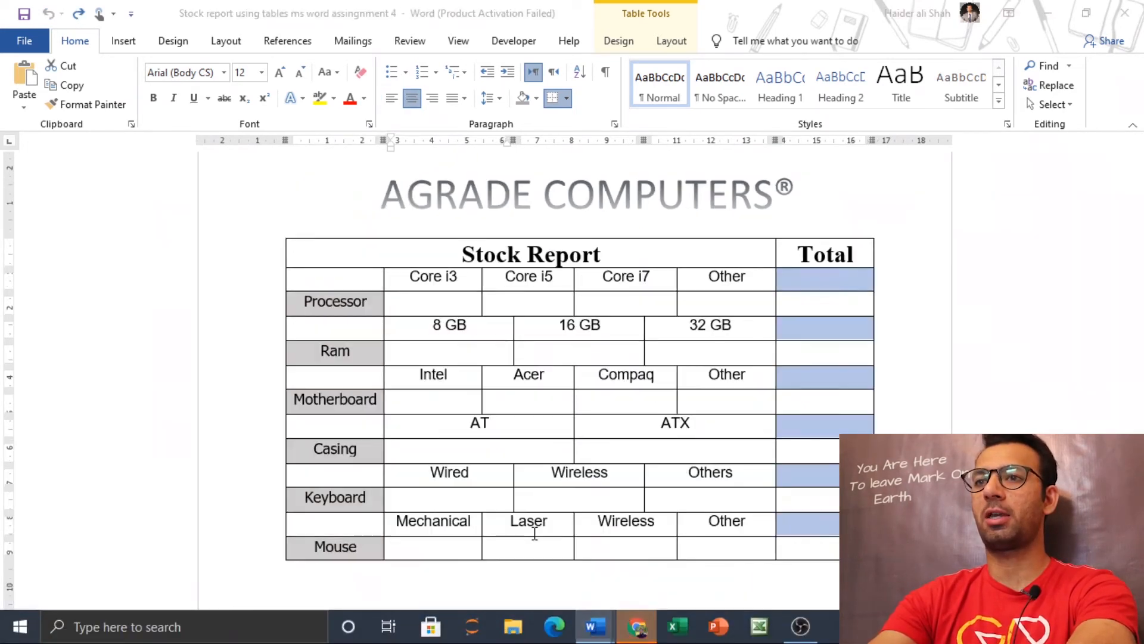
{"action": "left_click", "coordinate": [421, 379]}
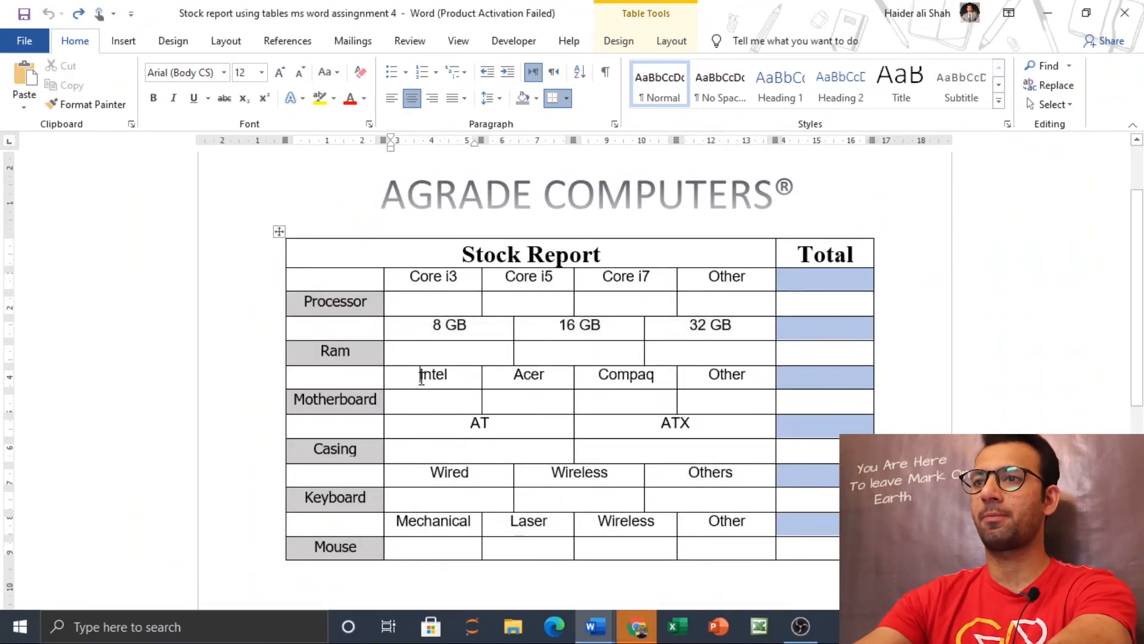
{"action": "key", "text": "shift+Right"}
{"action": "key", "text": "shift+Right"}
{"action": "key", "text": "shift+Right"}
{"action": "key", "text": "shift+Right"}
{"action": "key", "text": "shift+Right"}
{"action": "key", "text": "shift+Right"}
{"action": "key", "text": "shift+Right"}
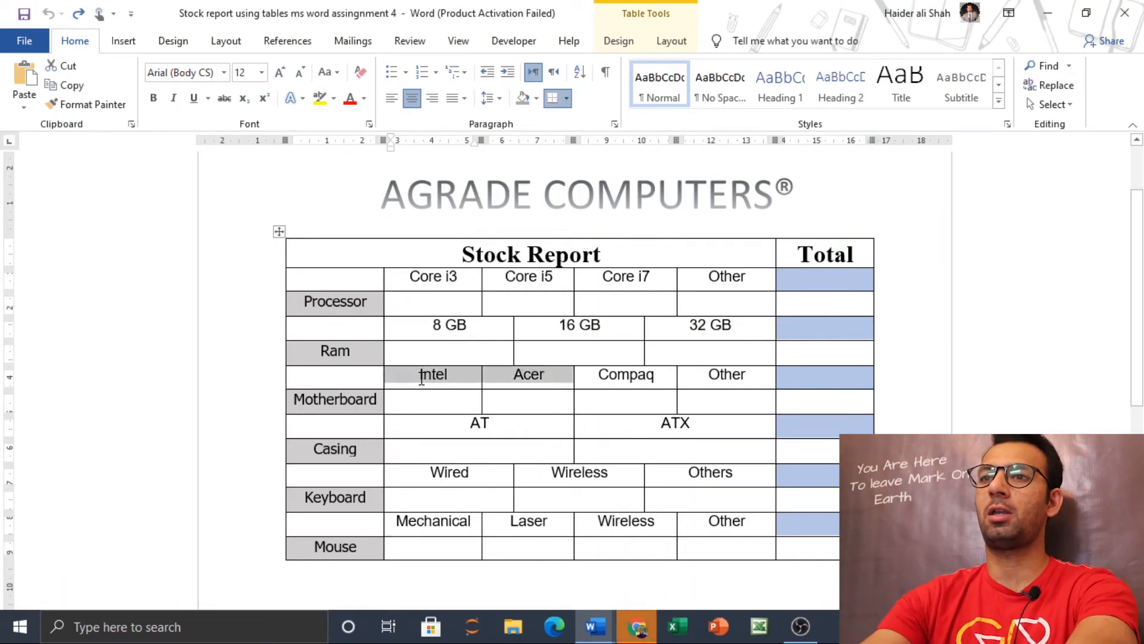
{"action": "key", "text": "shift+Right"}
{"action": "key", "text": "shift+Right"}
{"action": "key", "text": "ctrl+c"}
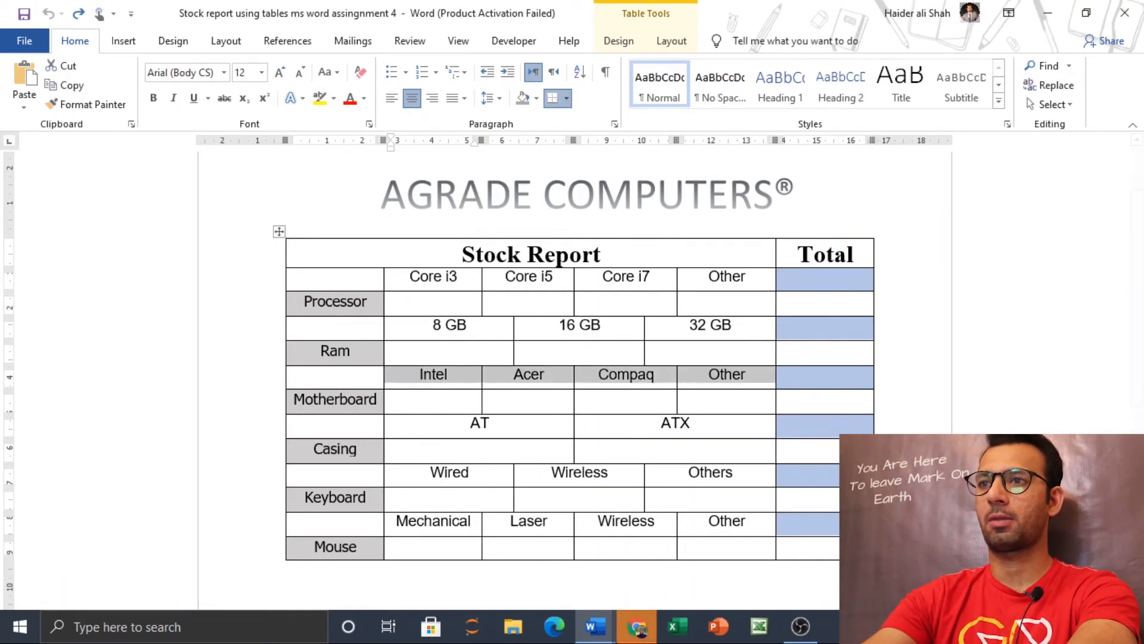
Step: Paste Intel, Acer, Compaq and Other over the new table's four cells above the Motherboard row, and center them
{"action": "mouse_move", "coordinate": [595, 626]}
{"action": "left_click", "coordinate": [679, 560]}
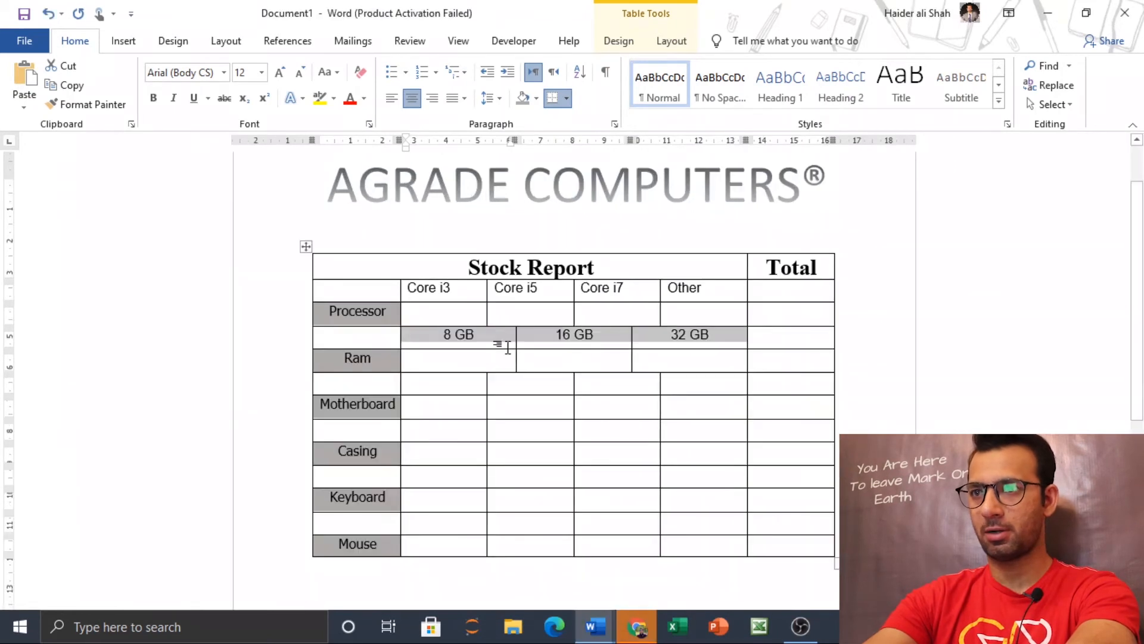
{"action": "left_click_drag", "start_coordinate": [457, 383], "coordinate": [677, 387]}
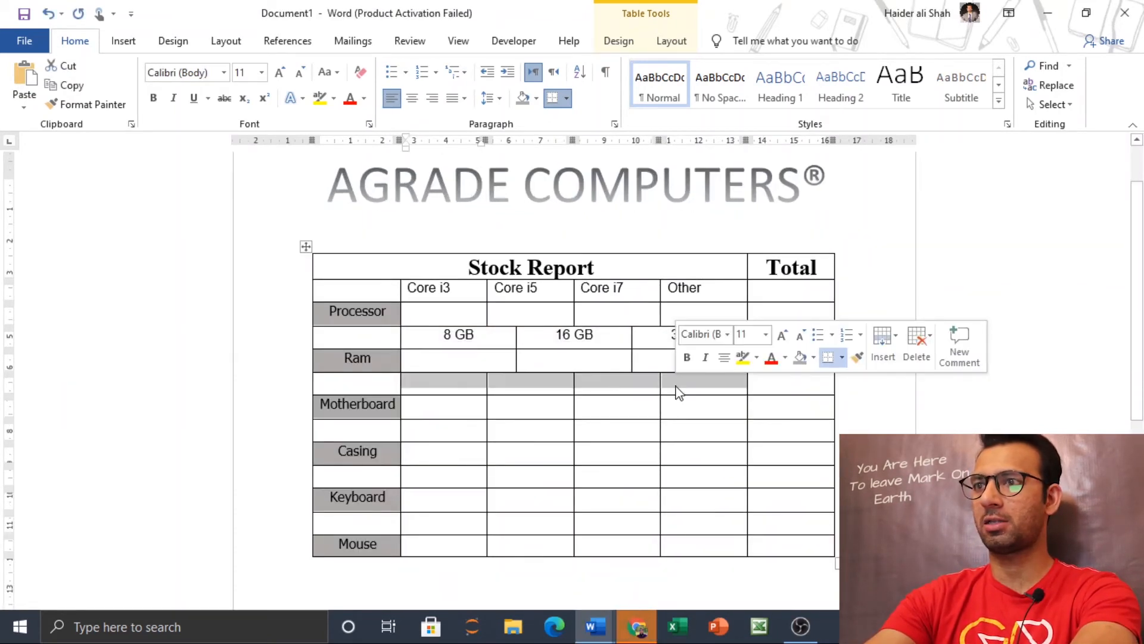
{"action": "right_click", "coordinate": [721, 382]}
{"action": "left_click", "coordinate": [809, 454]}
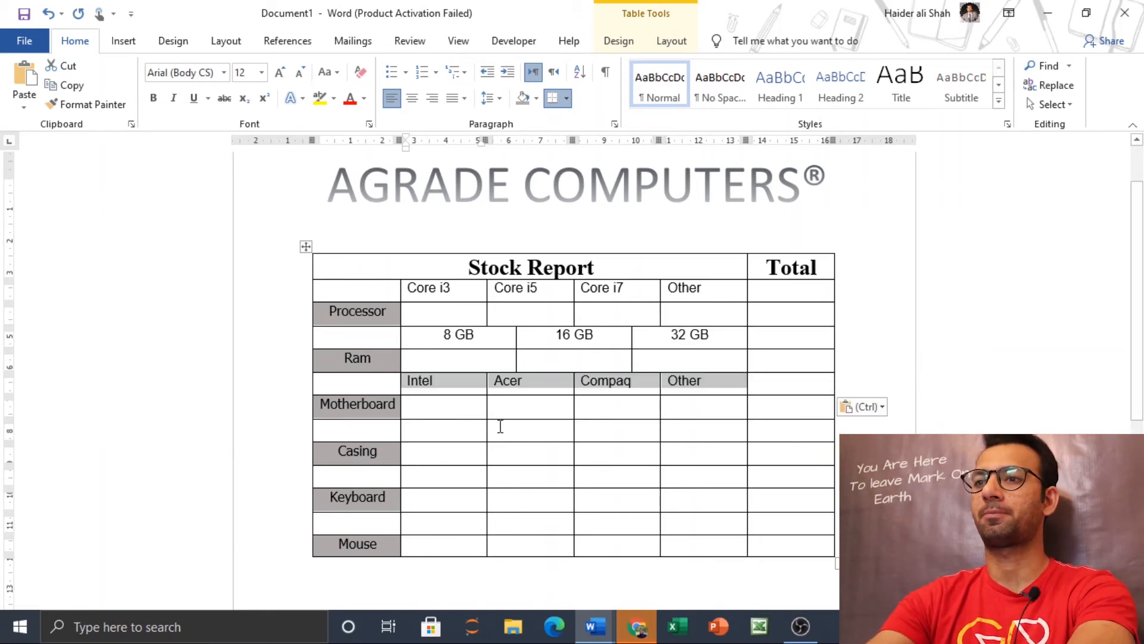
{"action": "key", "text": "ctrl+e"}
Step: Compare the cell layout around Motherboard and Casing in the finished stock report with the corresponding cells in the new table
{"action": "left_click", "coordinate": [596, 626]}
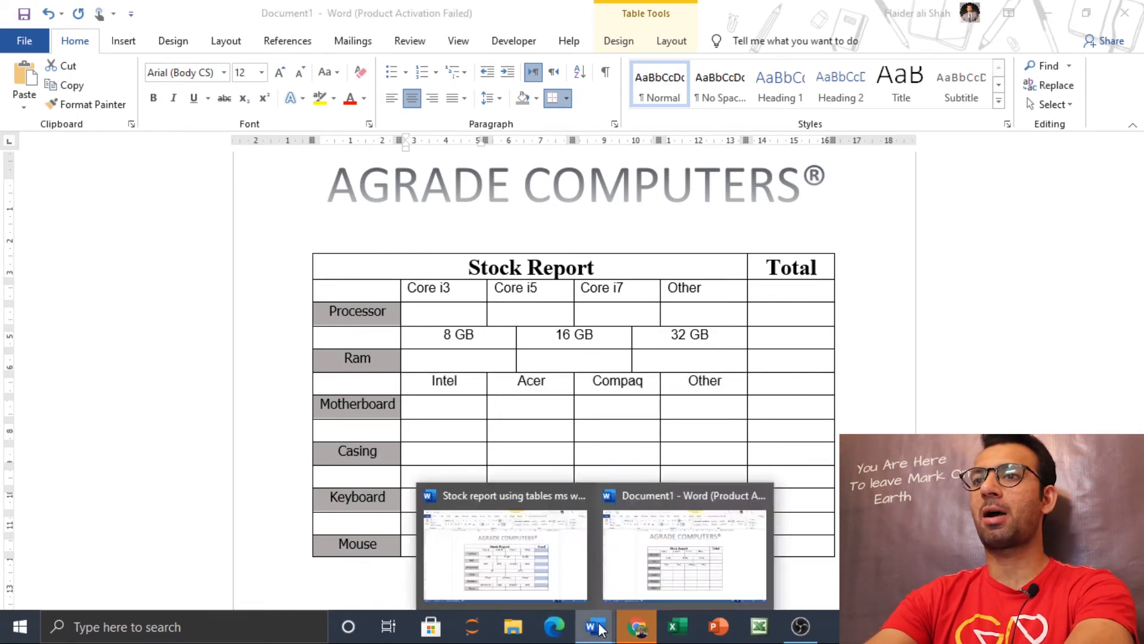
{"action": "left_click", "coordinate": [507, 532]}
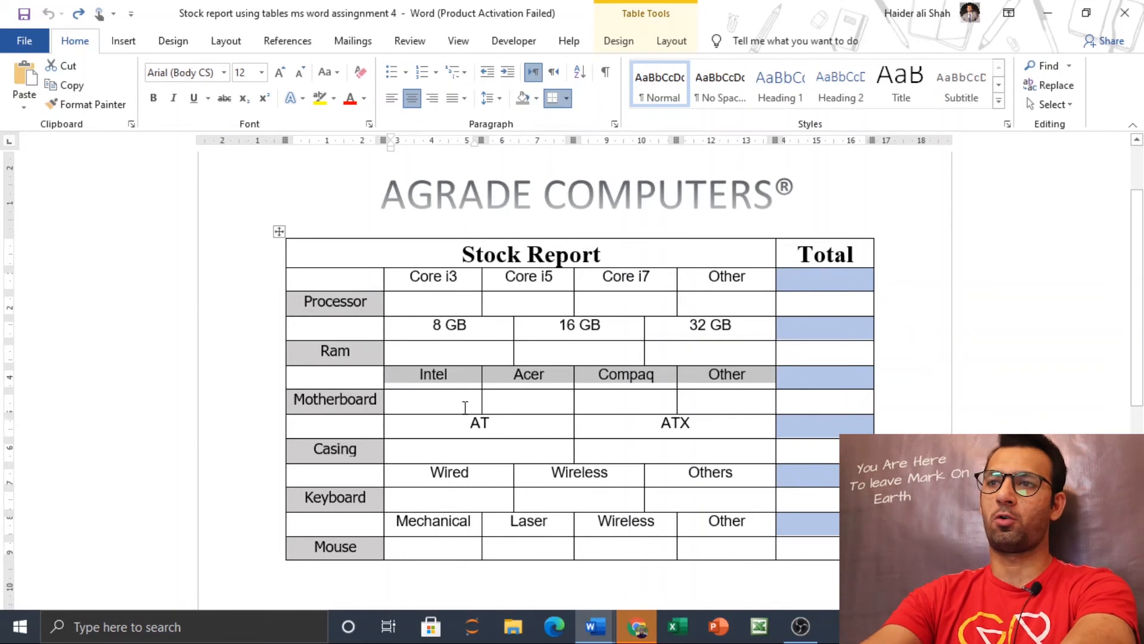
{"action": "left_click_drag", "start_coordinate": [465, 407], "coordinate": [690, 405]}
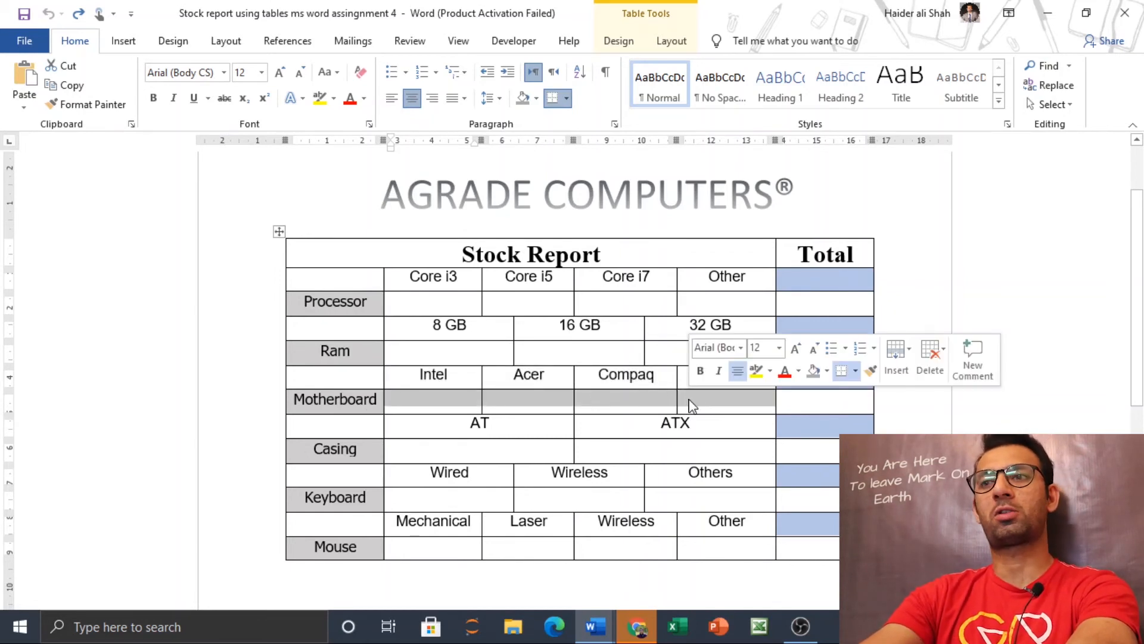
{"action": "left_click", "coordinate": [407, 432]}
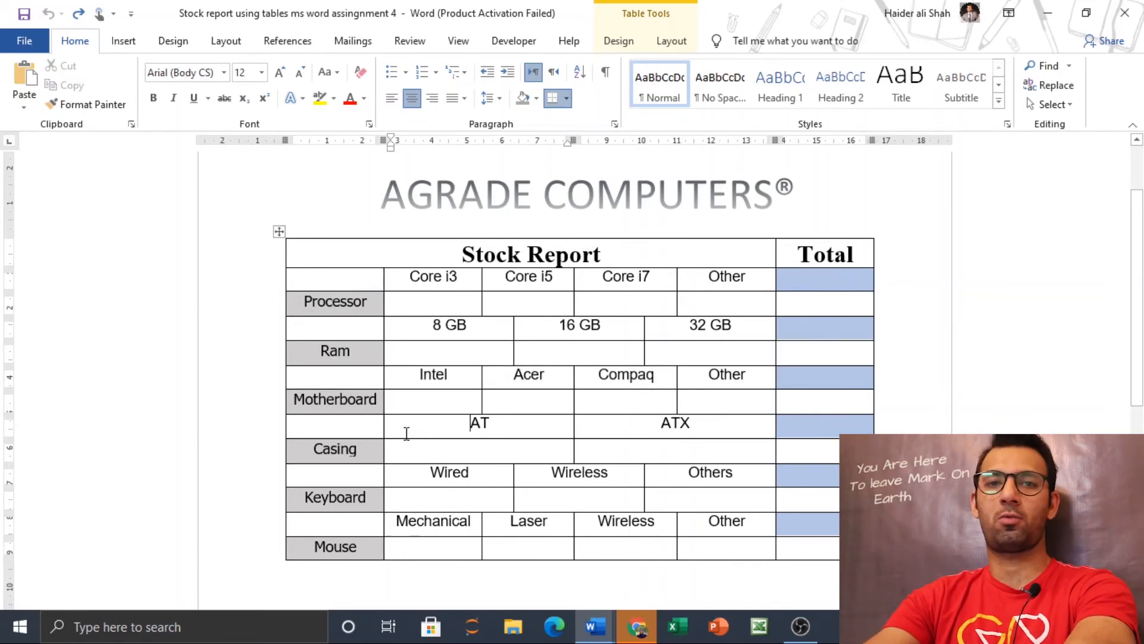
{"action": "left_click_drag", "start_coordinate": [451, 428], "coordinate": [628, 458]}
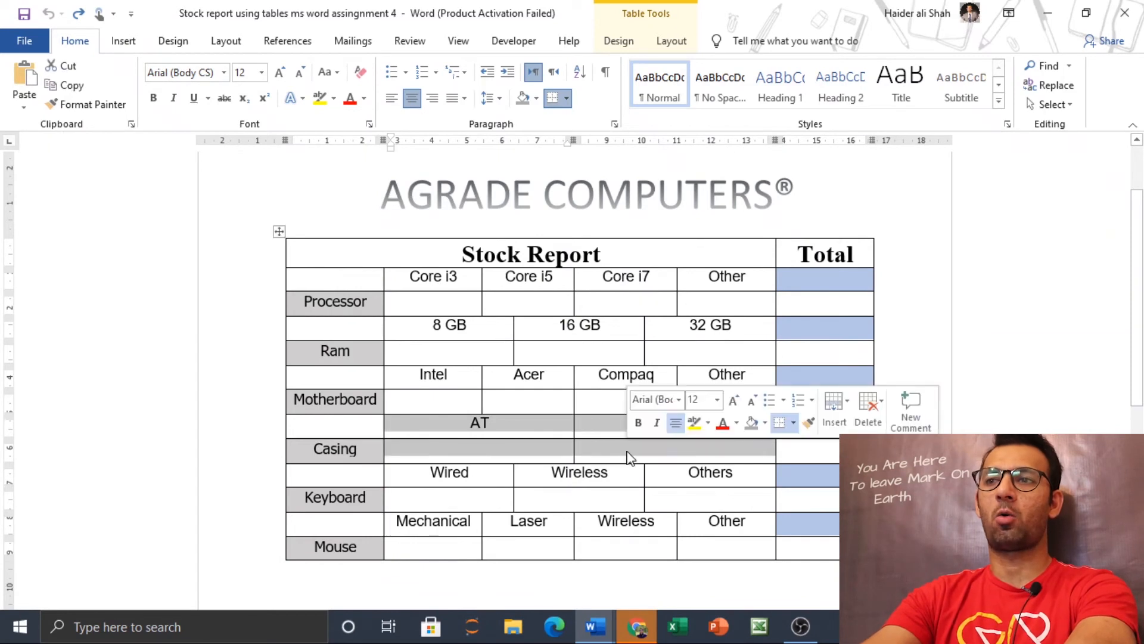
{"action": "left_click", "coordinate": [529, 434]}
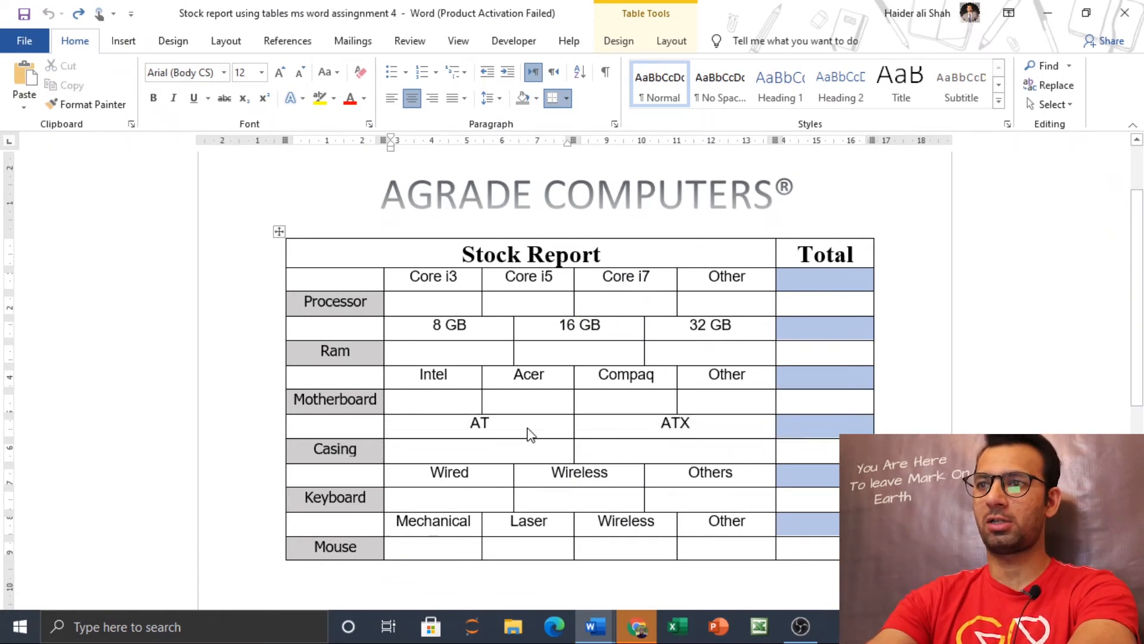
{"action": "mouse_move", "coordinate": [595, 625]}
{"action": "left_click", "coordinate": [680, 506]}
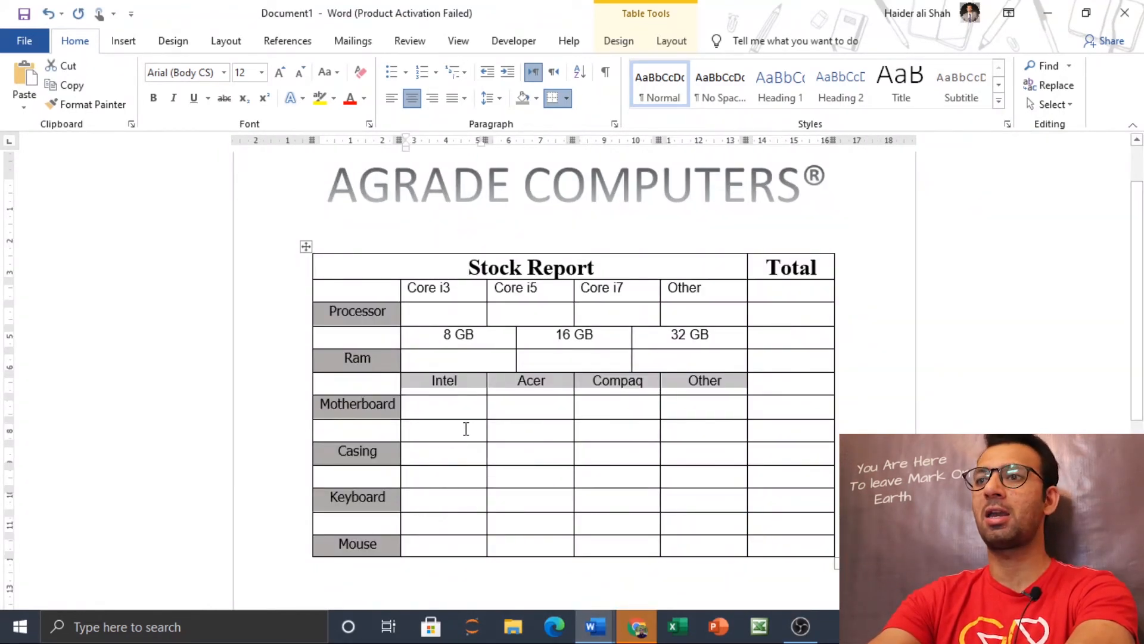
{"action": "left_click_drag", "start_coordinate": [466, 429], "coordinate": [680, 456]}
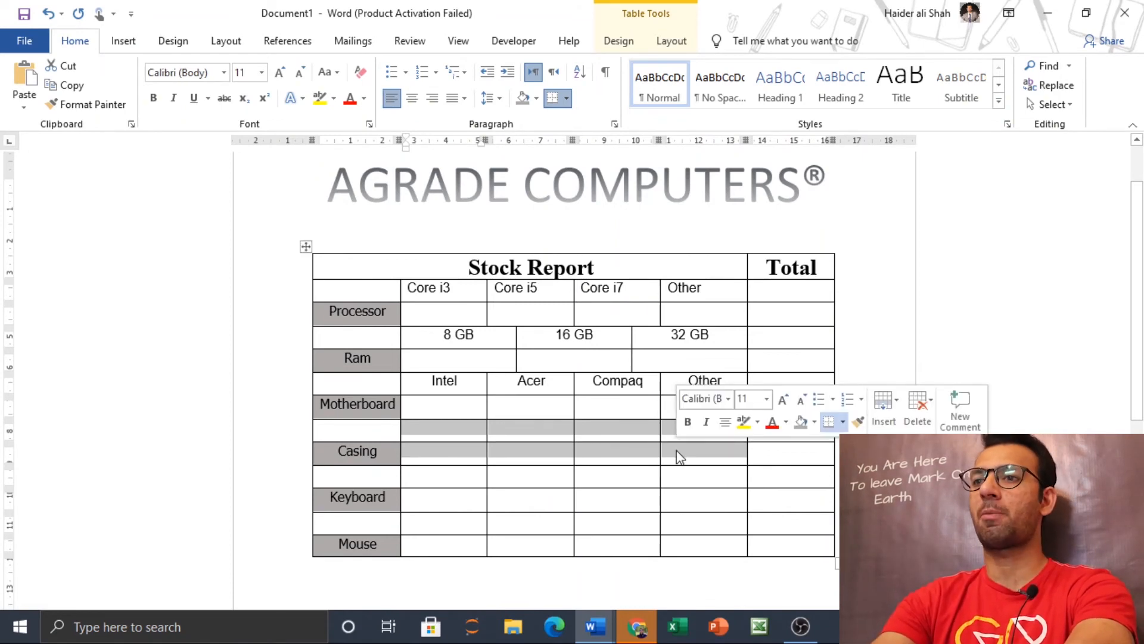
{"action": "left_click", "coordinate": [595, 626]}
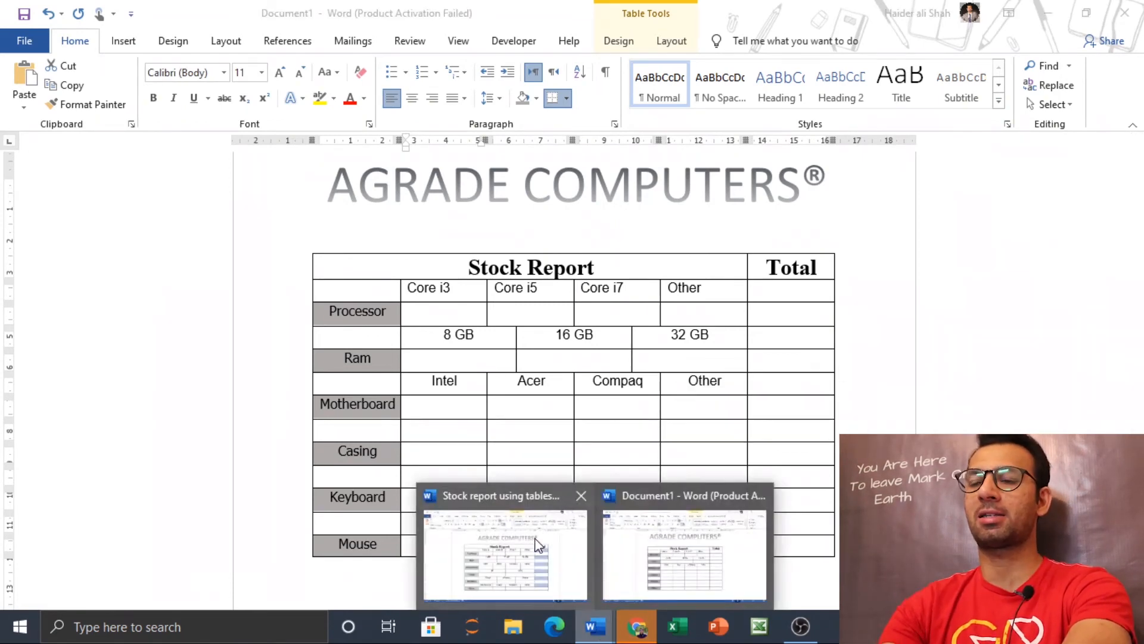
{"action": "left_click", "coordinate": [539, 545]}
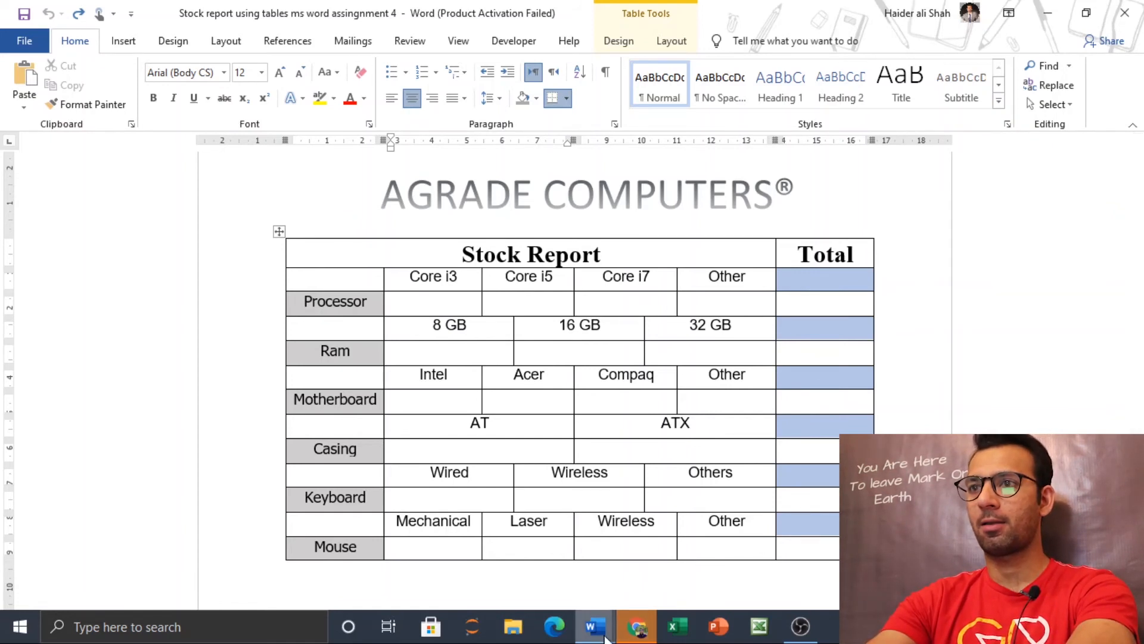
Step: In the new table, merge the four cells beside Casing and the four cells directly above them into one cell
{"action": "mouse_move", "coordinate": [605, 637]}
{"action": "left_click", "coordinate": [632, 593]}
{"action": "left_click_drag", "start_coordinate": [703, 452], "coordinate": [478, 440]}
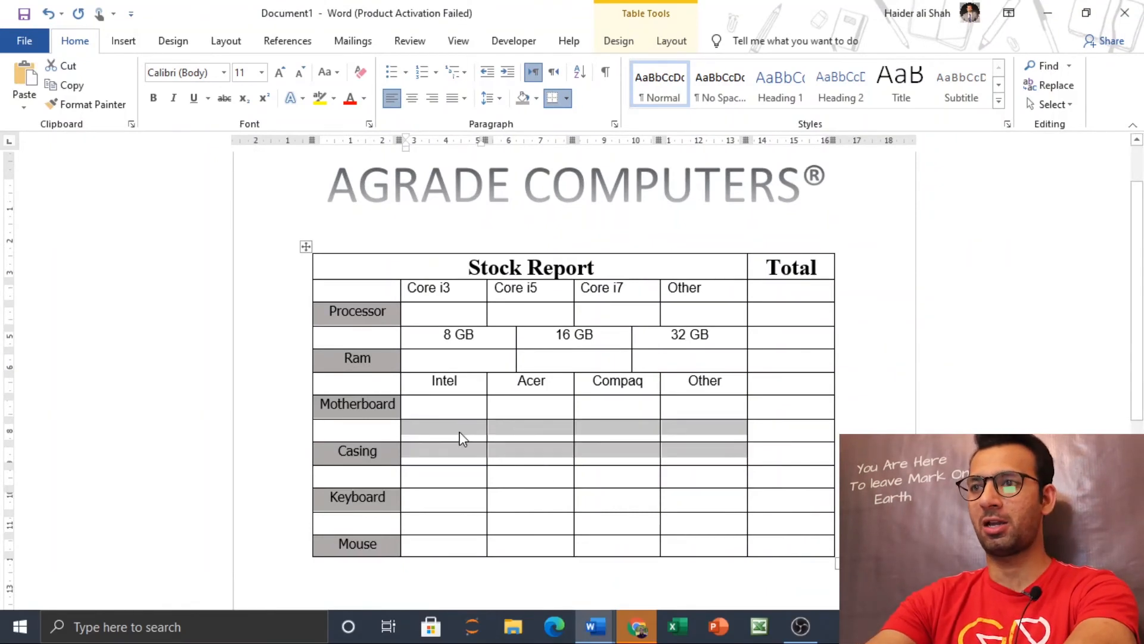
{"action": "left_click", "coordinate": [463, 439]}
{"action": "left_click_drag", "start_coordinate": [462, 432], "coordinate": [670, 449]}
{"action": "right_click", "coordinate": [607, 435]}
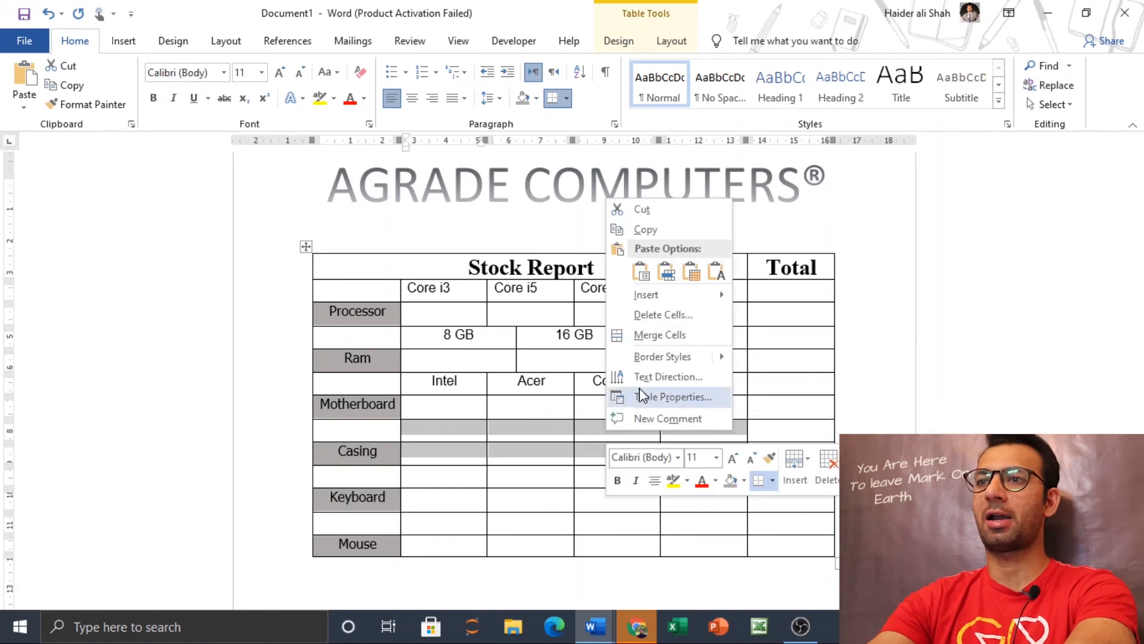
{"action": "left_click", "coordinate": [656, 334]}
Step: Split the merged cell beside Casing into 2 columns and 2 rows
{"action": "right_click", "coordinate": [557, 441]}
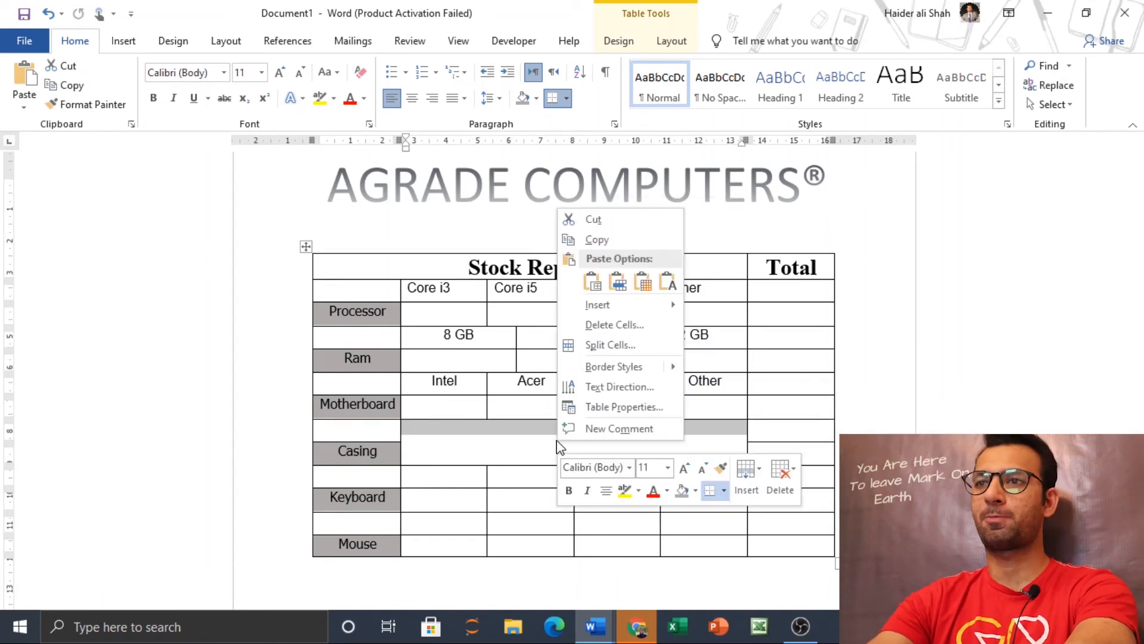
{"action": "left_click", "coordinate": [624, 348]}
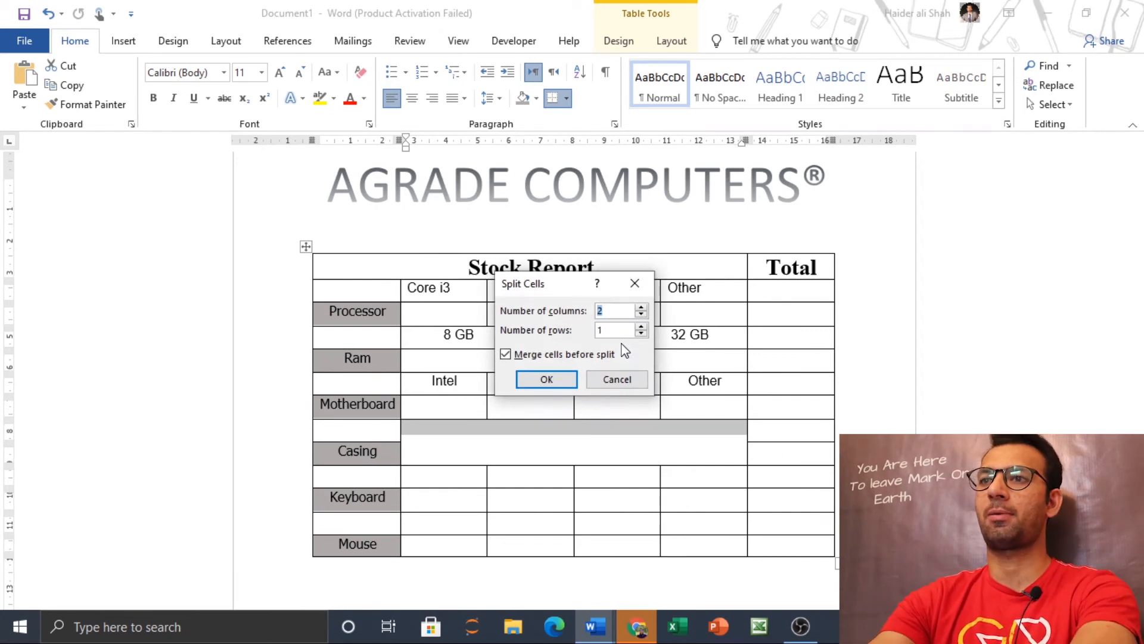
{"action": "left_click", "coordinate": [542, 380]}
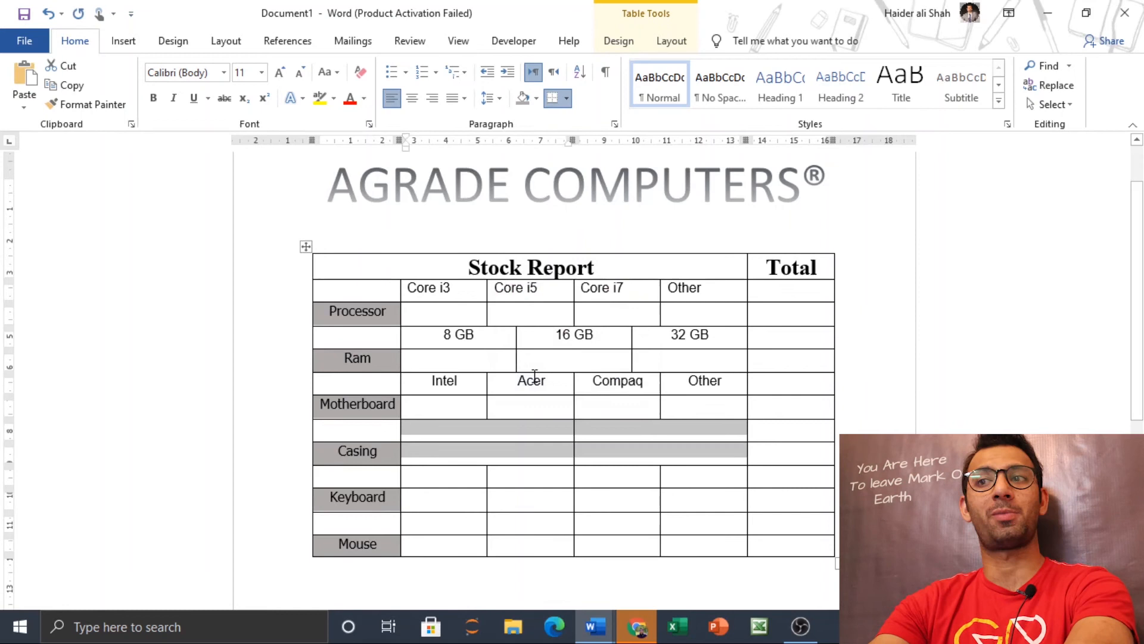
Step: Enter AT and ATX in the two cells above the Casing row, and center both entries
{"action": "left_click", "coordinate": [605, 431]}
{"action": "left_click", "coordinate": [505, 427]}
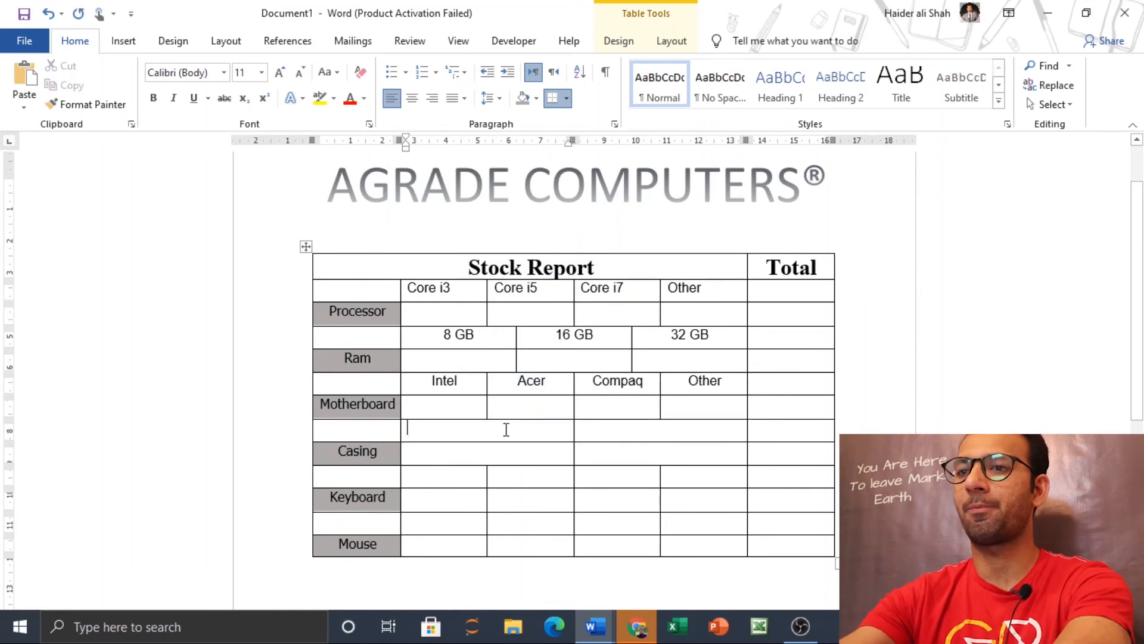
{"action": "type", "text": "AT"}
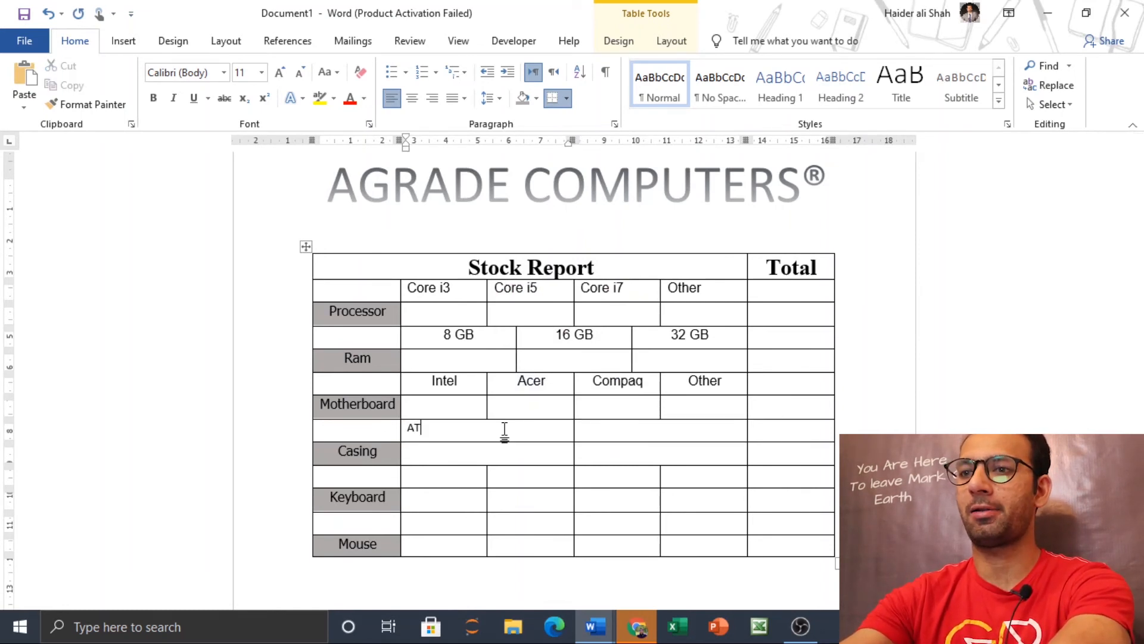
{"action": "key", "text": "ctrl+e"}
{"action": "key", "text": "Tab"}
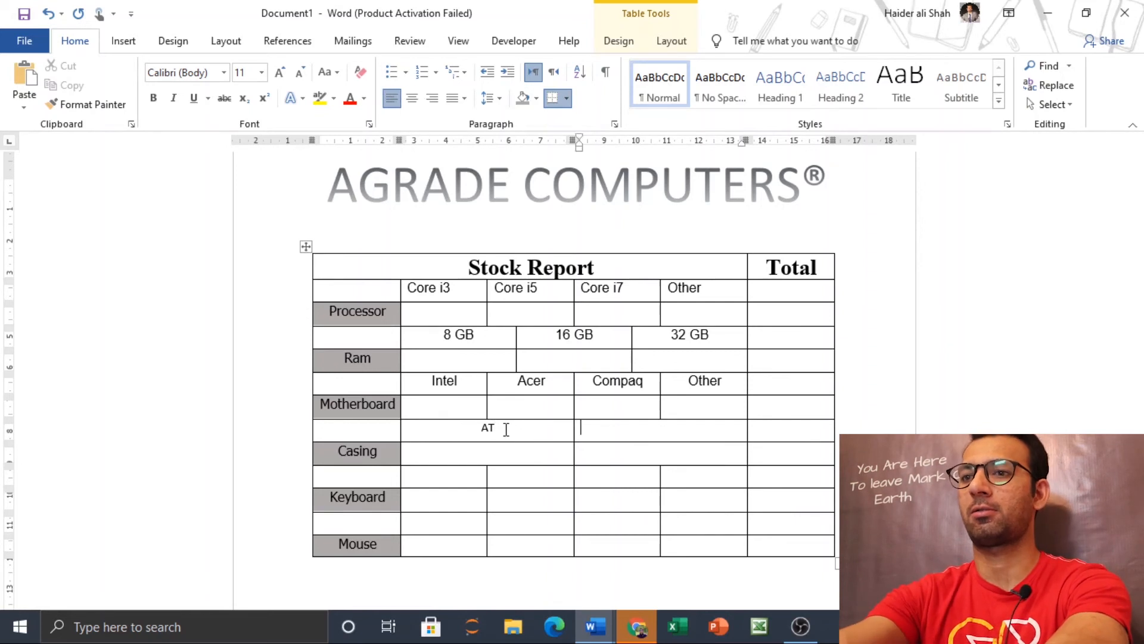
{"action": "type", "text": "ATX"}
{"action": "key", "text": "ctrl+e"}
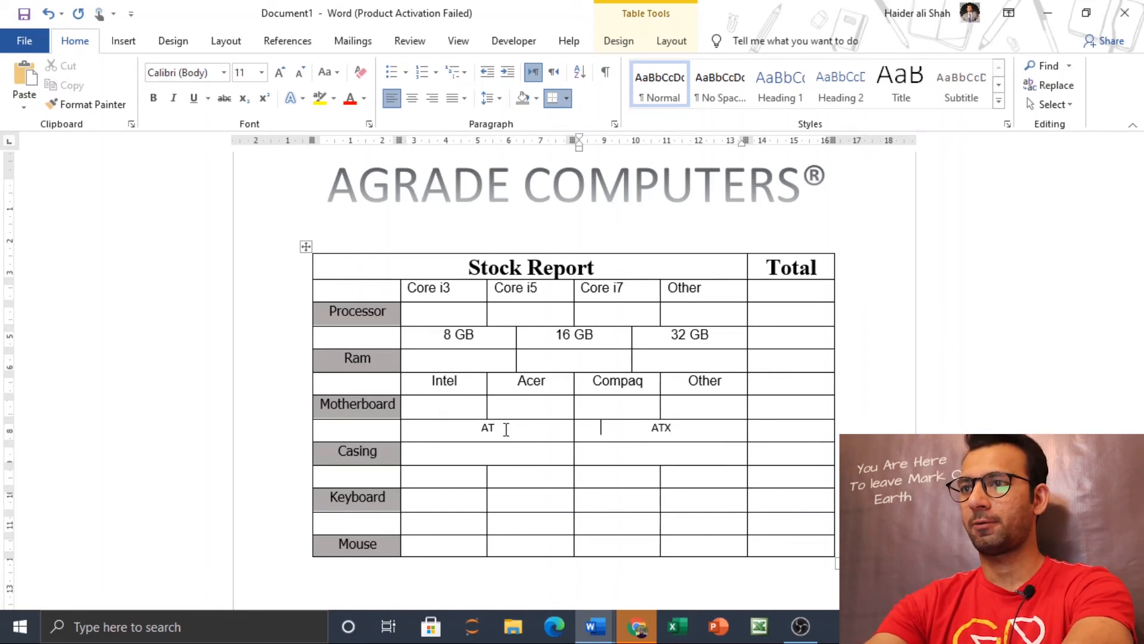
Step: Check the finished report's Keyboard layout, and merge the new table's four cells beside Keyboard with the four directly above them
{"action": "left_click_drag", "start_coordinate": [1138, 334], "coordinate": [1141, 402]}
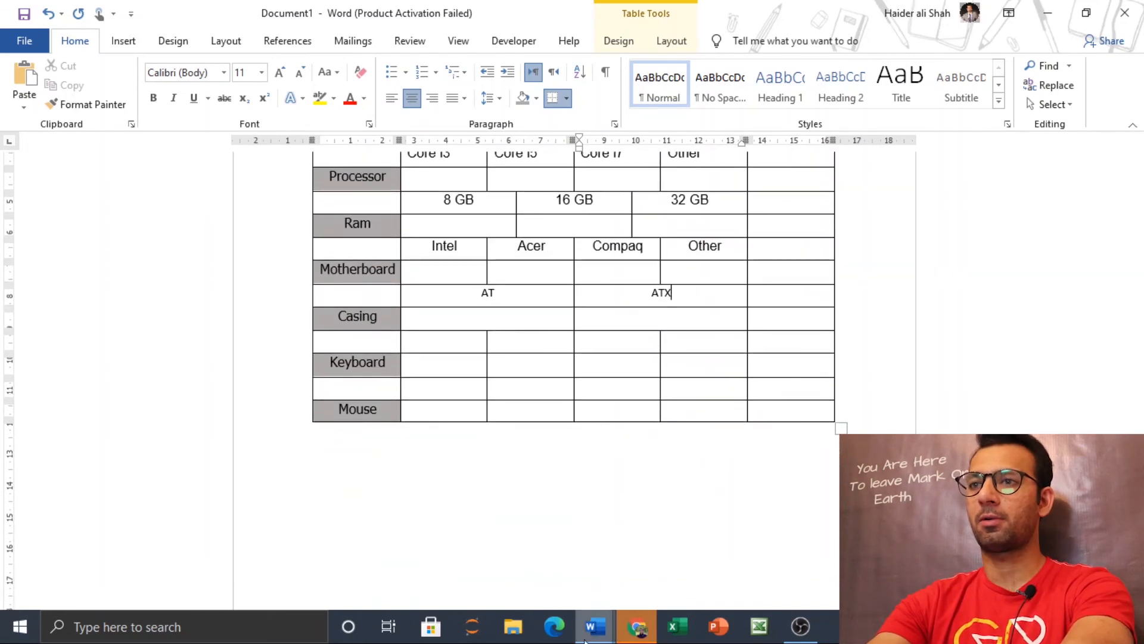
{"action": "mouse_move", "coordinate": [585, 632]}
{"action": "left_click", "coordinate": [545, 578]}
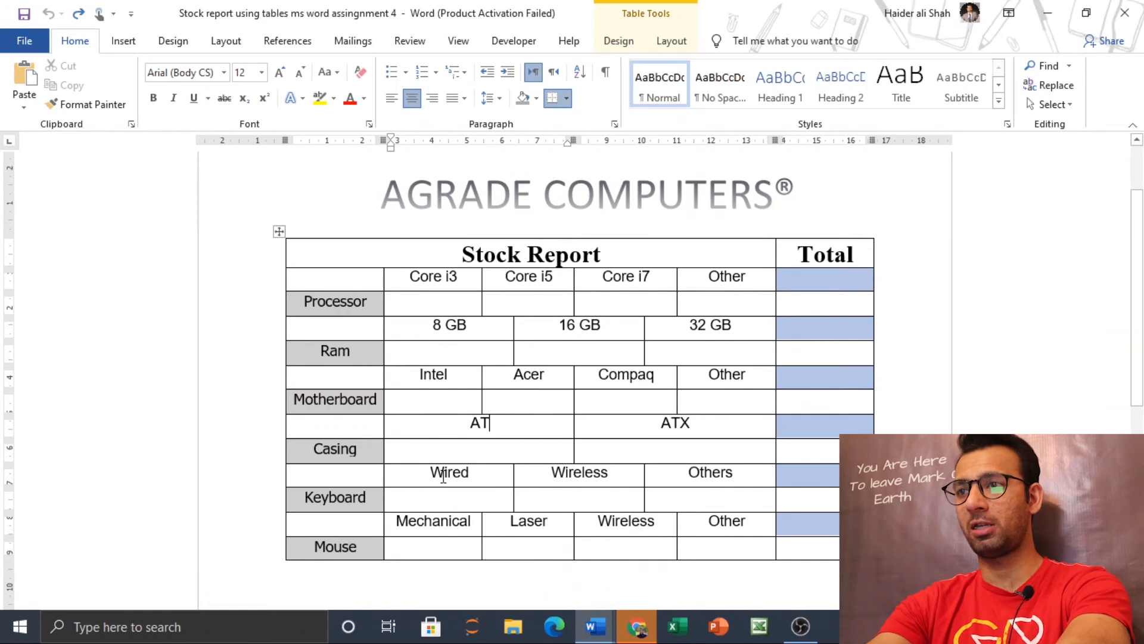
{"action": "left_click_drag", "start_coordinate": [433, 477], "coordinate": [680, 496]}
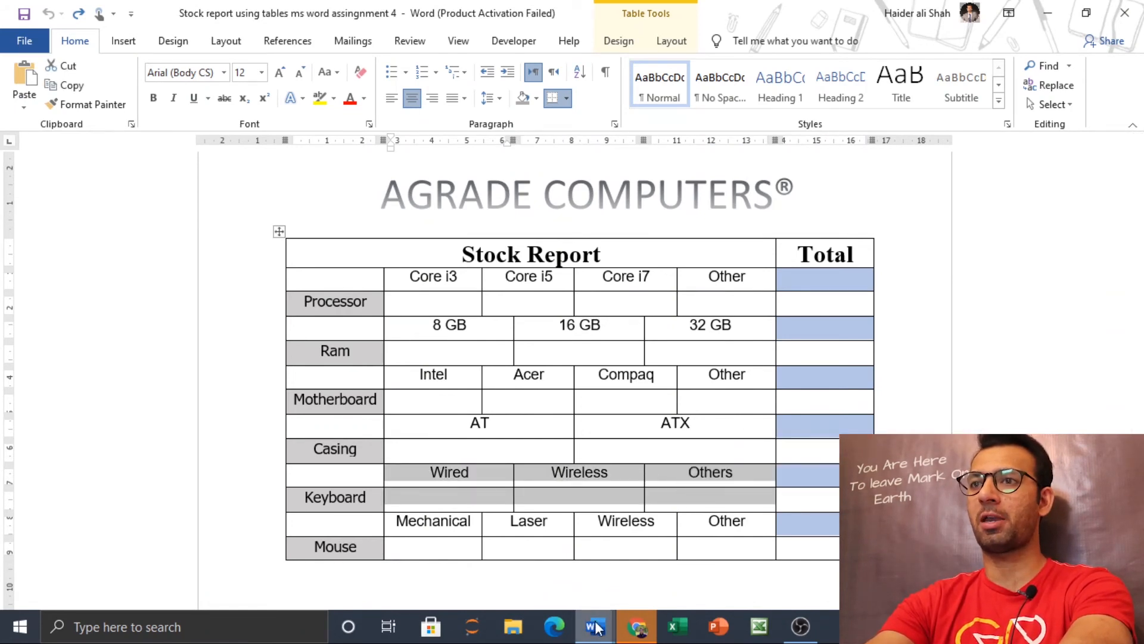
{"action": "mouse_move", "coordinate": [596, 627]}
{"action": "left_click", "coordinate": [678, 545]}
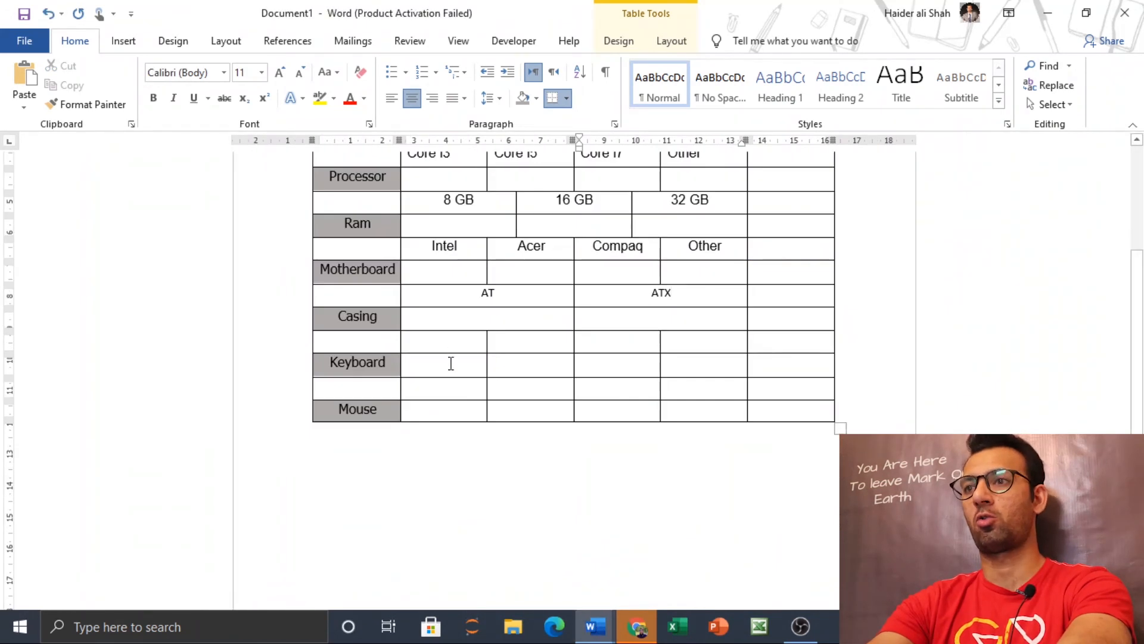
{"action": "left_click_drag", "start_coordinate": [466, 335], "coordinate": [698, 373]}
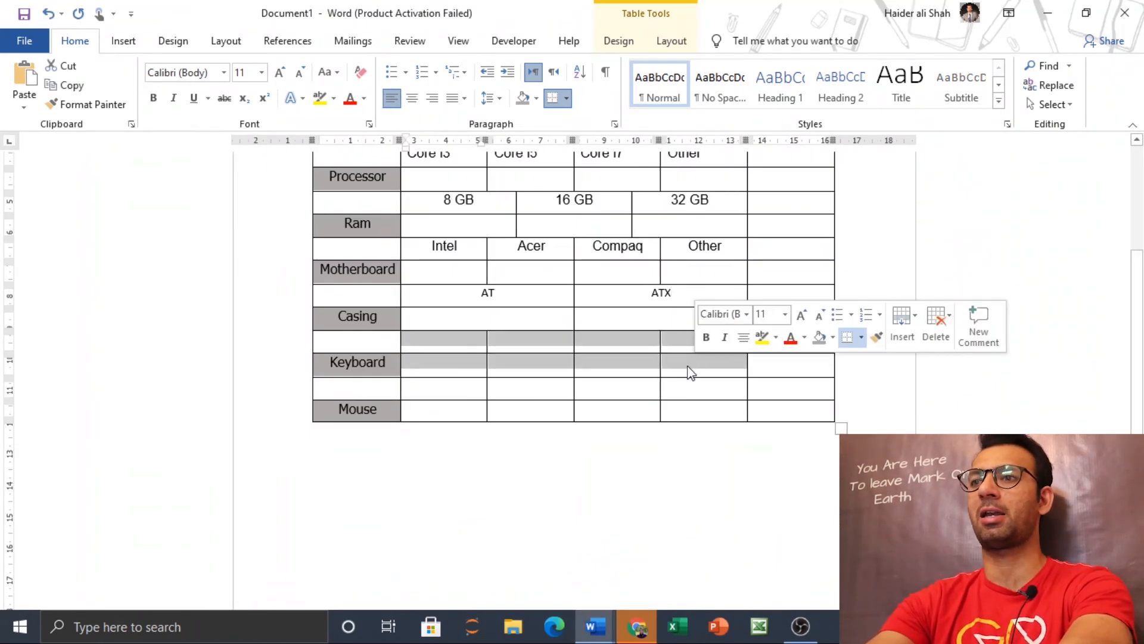
{"action": "right_click", "coordinate": [639, 367]}
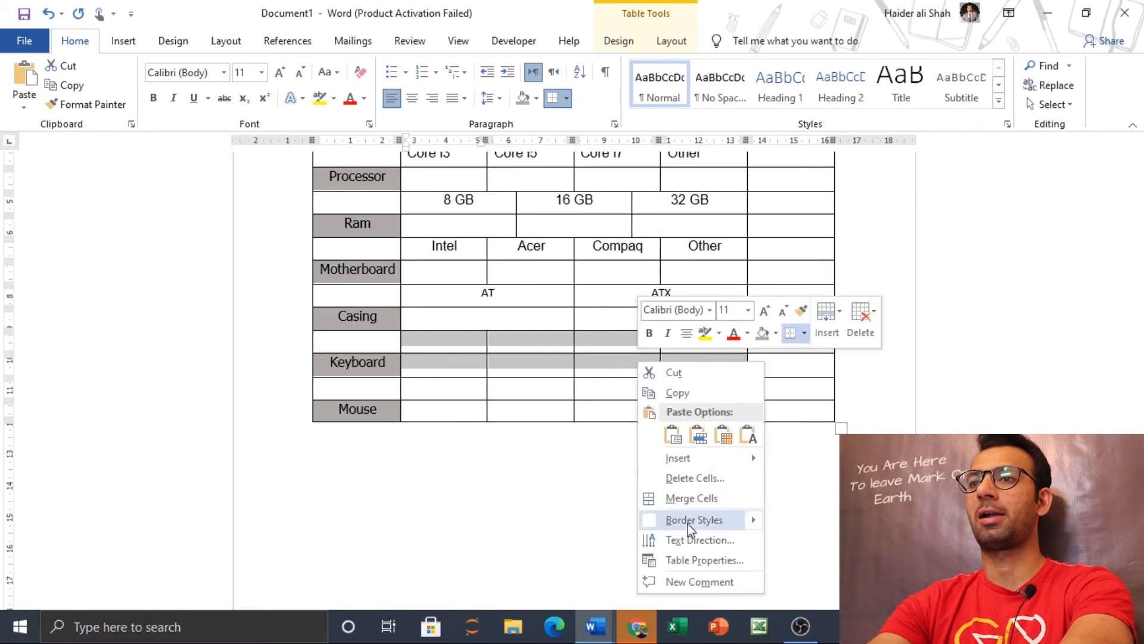
{"action": "left_click", "coordinate": [691, 497]}
Step: Split the merged cell beside Keyboard in the new table into 3 columns and 2 rows
{"action": "right_click", "coordinate": [538, 360]}
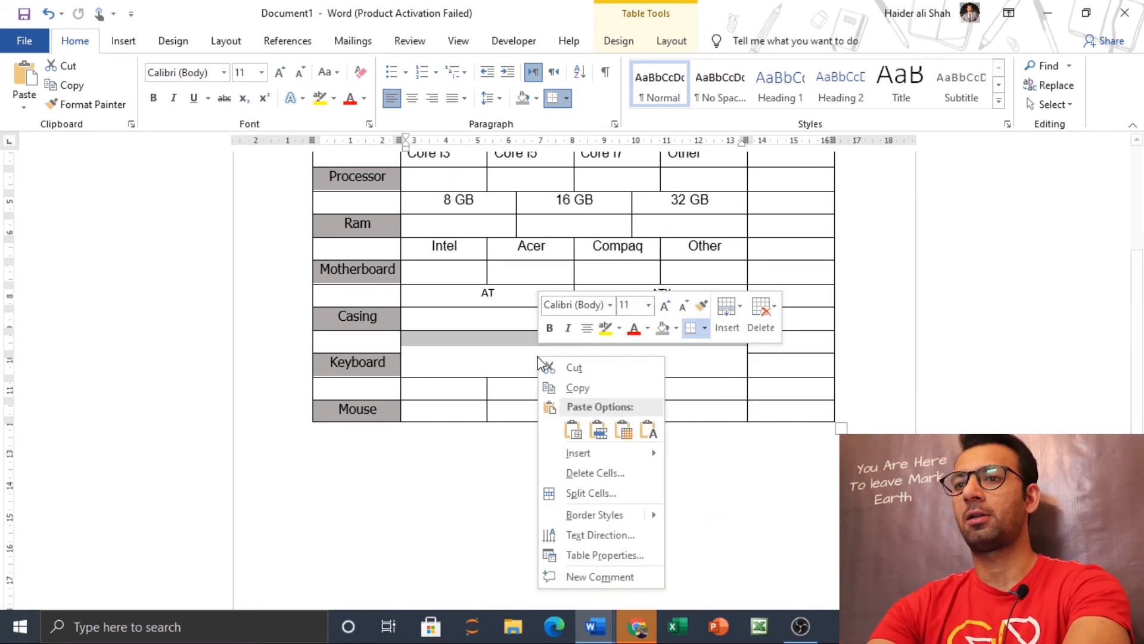
{"action": "left_click", "coordinate": [581, 494]}
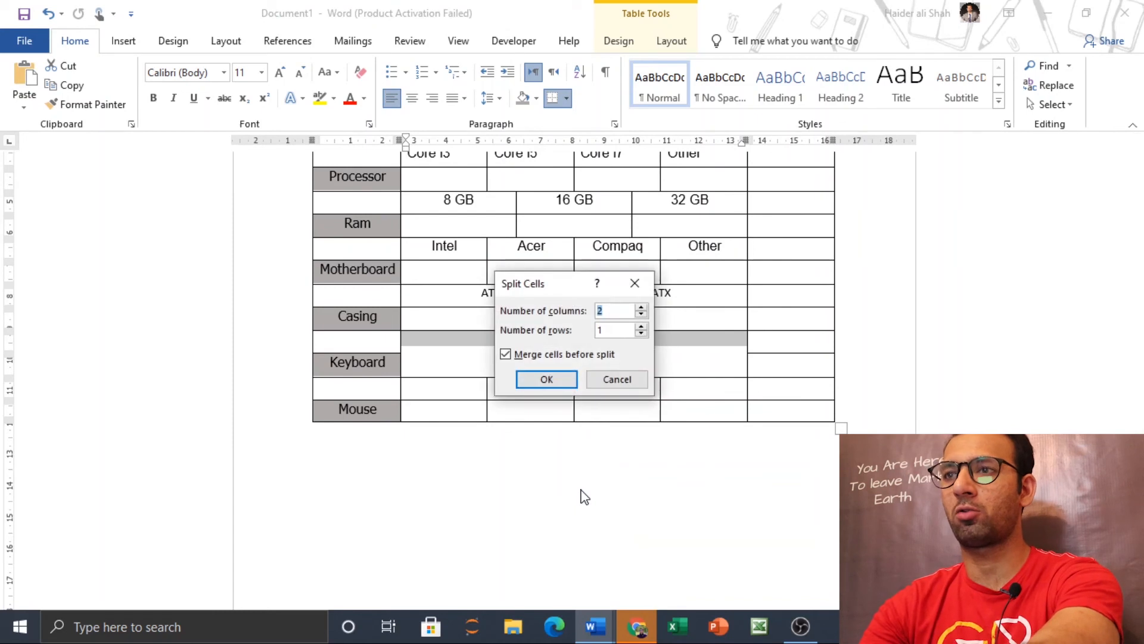
{"action": "type", "text": "3"}
{"action": "key", "text": "Tab"}
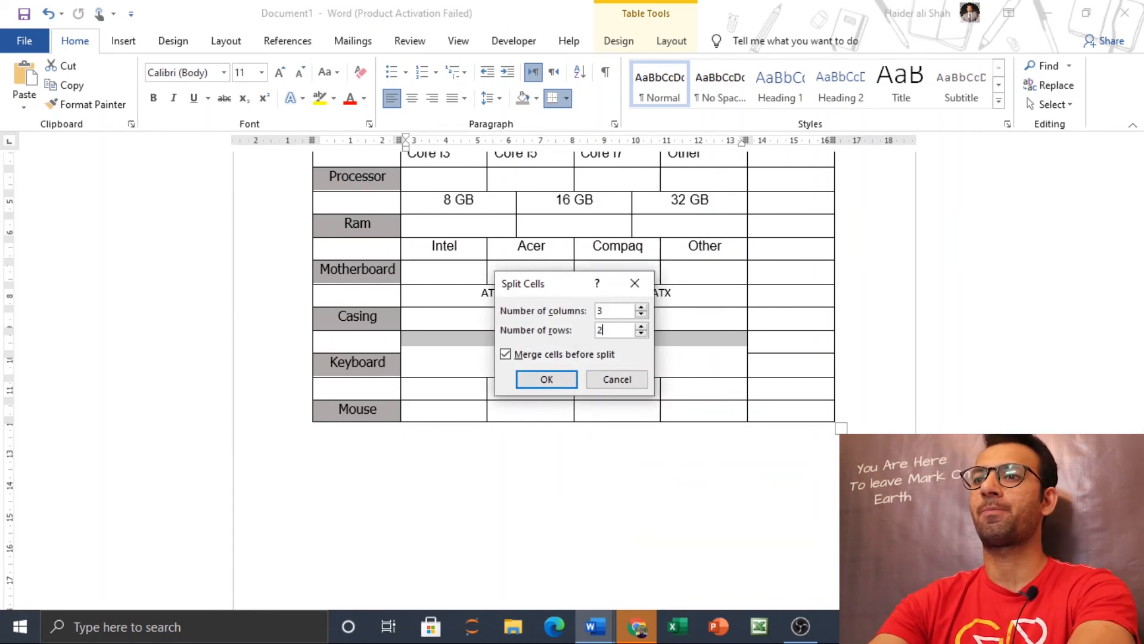
{"action": "type", "text": "2"}
{"action": "key", "text": "Return"}
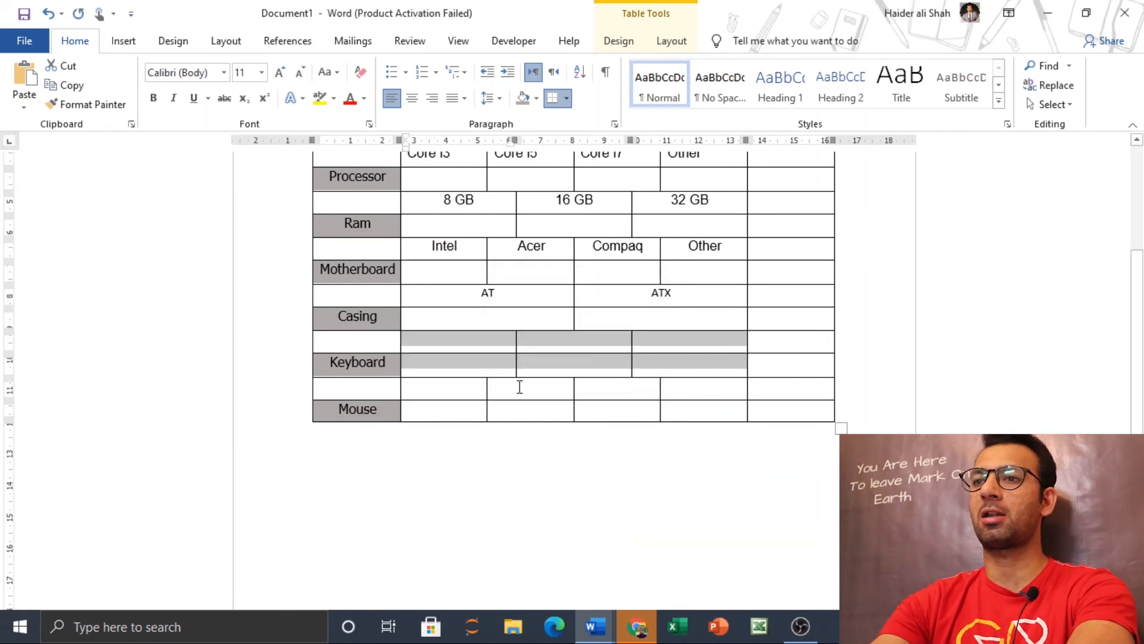
Step: Switch to the finished report and copy its Wired, Wireless and Others cells above the Keyboard row
{"action": "mouse_move", "coordinate": [604, 623]}
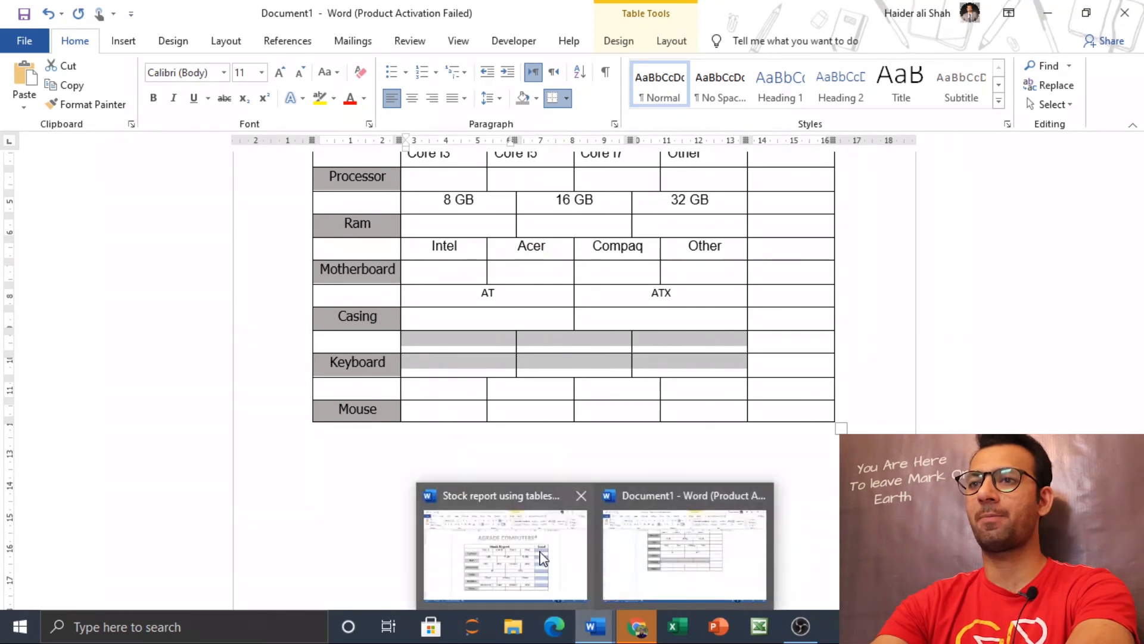
{"action": "left_click", "coordinate": [504, 537]}
{"action": "left_click", "coordinate": [425, 476]}
{"action": "mouse_move", "coordinate": [427, 480]}
{"action": "left_mouse_down"}
{"action": "mouse_move", "coordinate": [434, 470]}
{"action": "mouse_move", "coordinate": [698, 471]}
{"action": "mouse_move", "coordinate": [717, 482]}
{"action": "left_mouse_up"}
{"action": "right_click", "coordinate": [717, 481]}
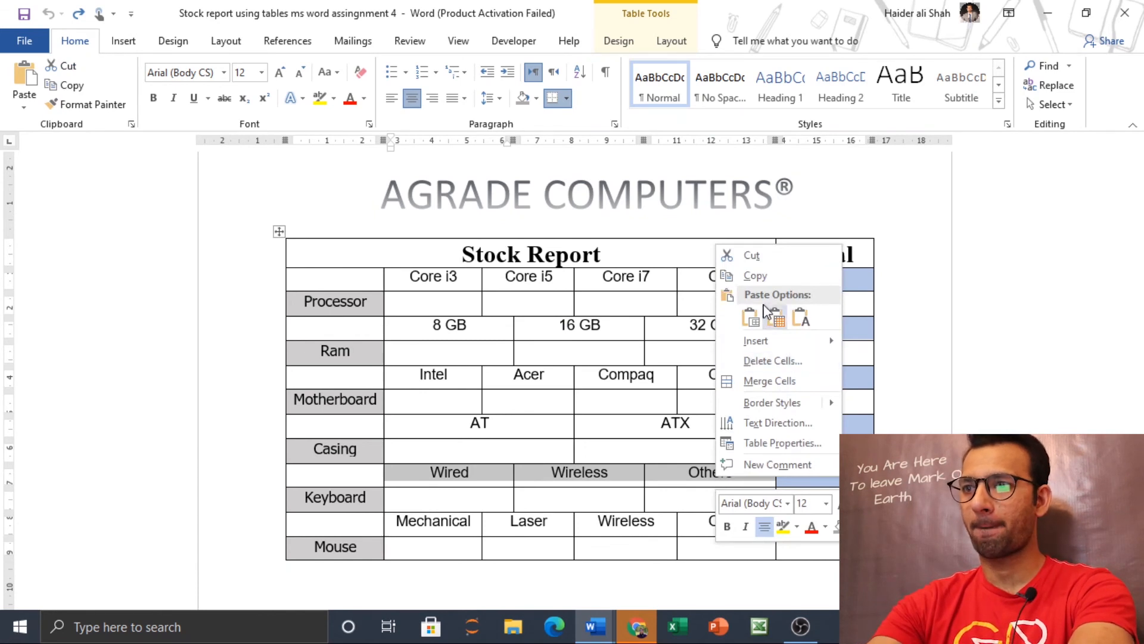
{"action": "left_click", "coordinate": [752, 275]}
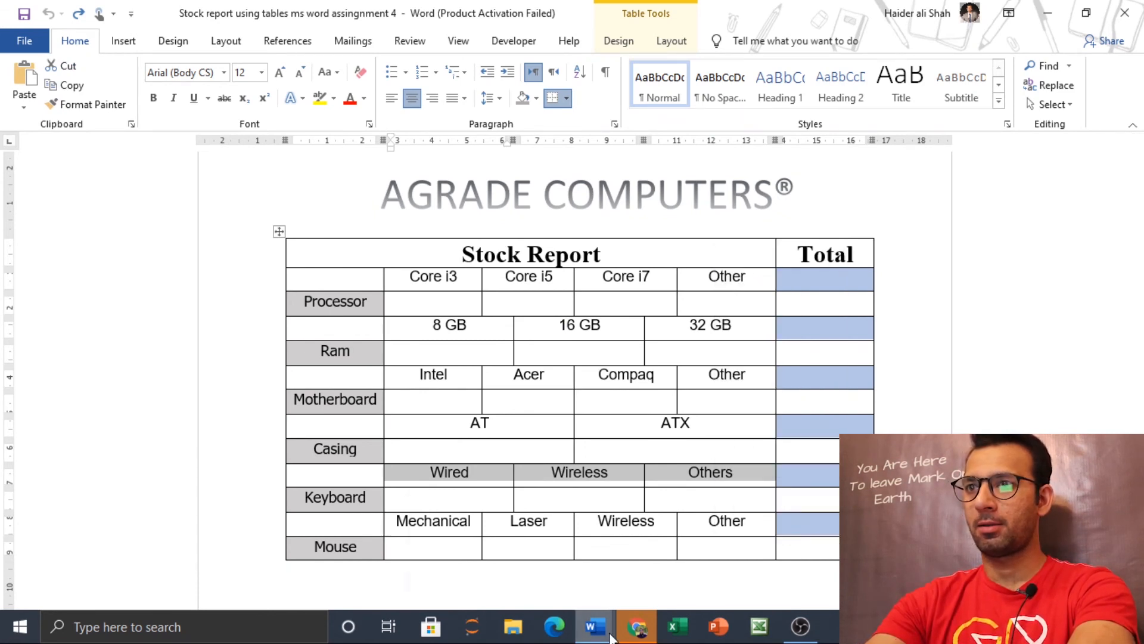
Step: Back in Document1, paste Wired, Wireless and Others into the three cells above the Keyboard row, and center them
{"action": "mouse_move", "coordinate": [608, 634]}
{"action": "left_click", "coordinate": [663, 557]}
{"action": "left_click", "coordinate": [489, 348]}
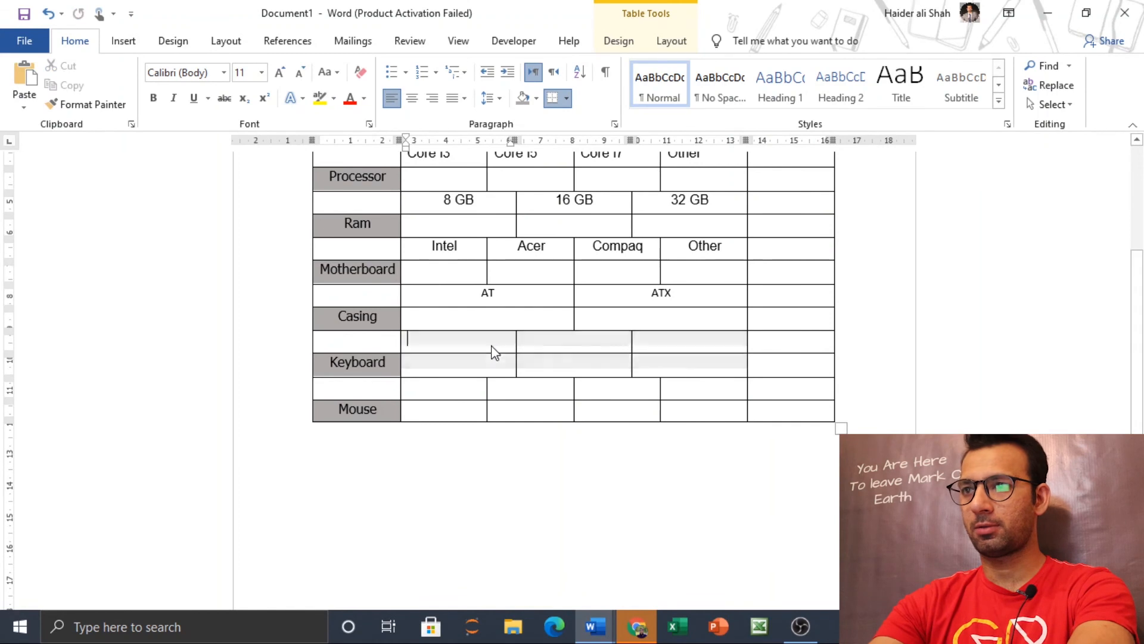
{"action": "left_click_drag", "start_coordinate": [480, 343], "coordinate": [638, 339]}
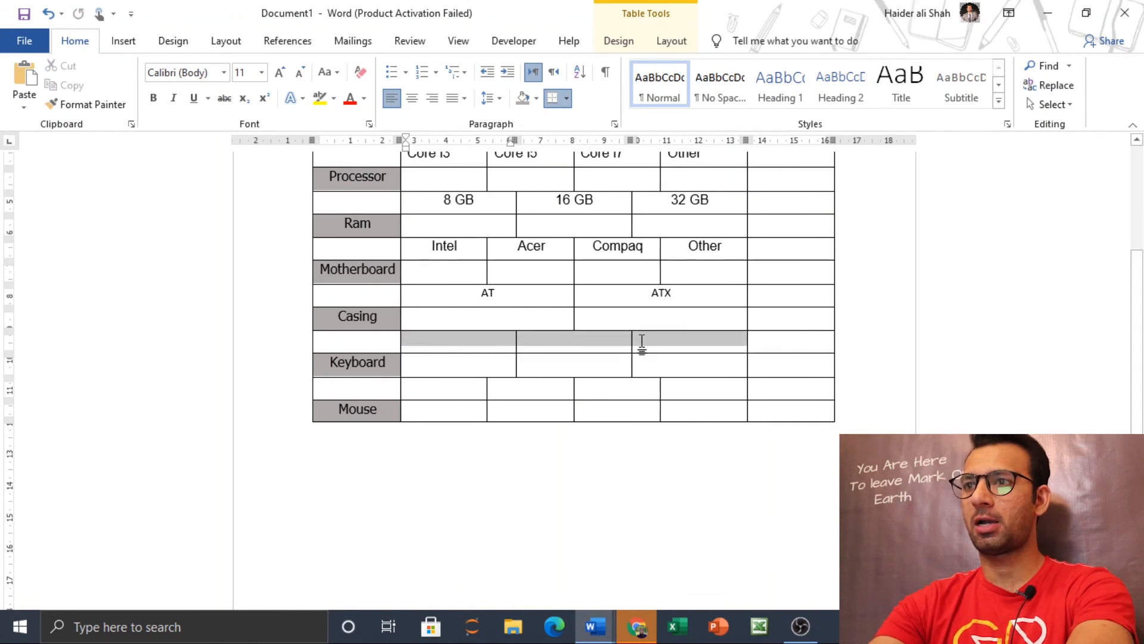
{"action": "right_click", "coordinate": [583, 336]}
{"action": "left_click", "coordinate": [671, 404]}
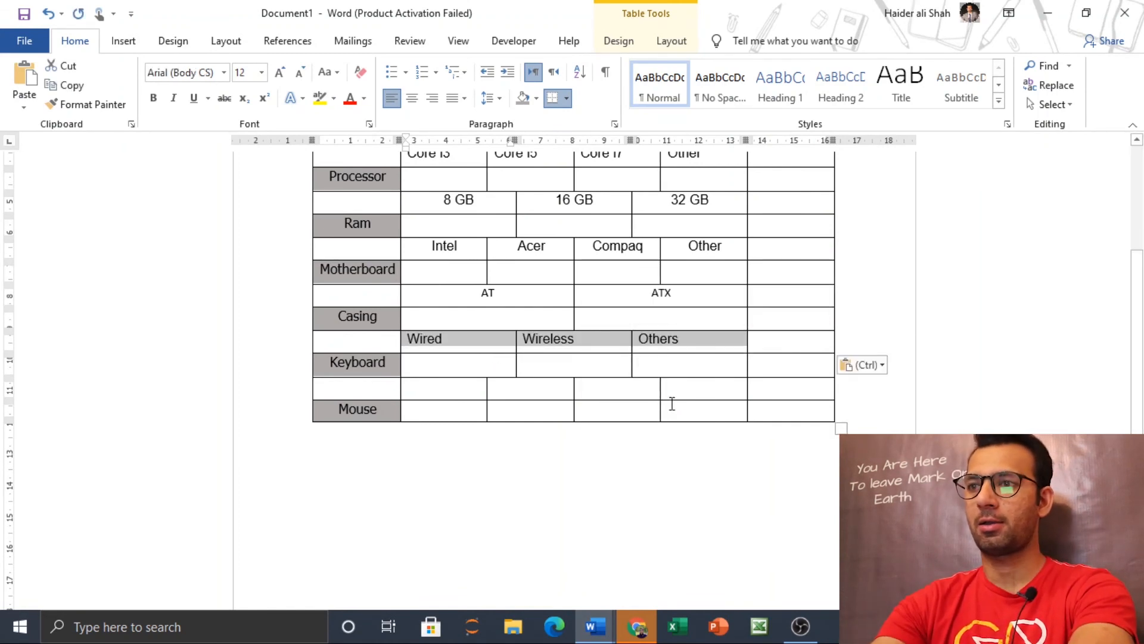
Step: Switch to the finished report and copy its Mechanical, Laser, Wireless and Other cells above the Mouse row
{"action": "mouse_move", "coordinate": [603, 629]}
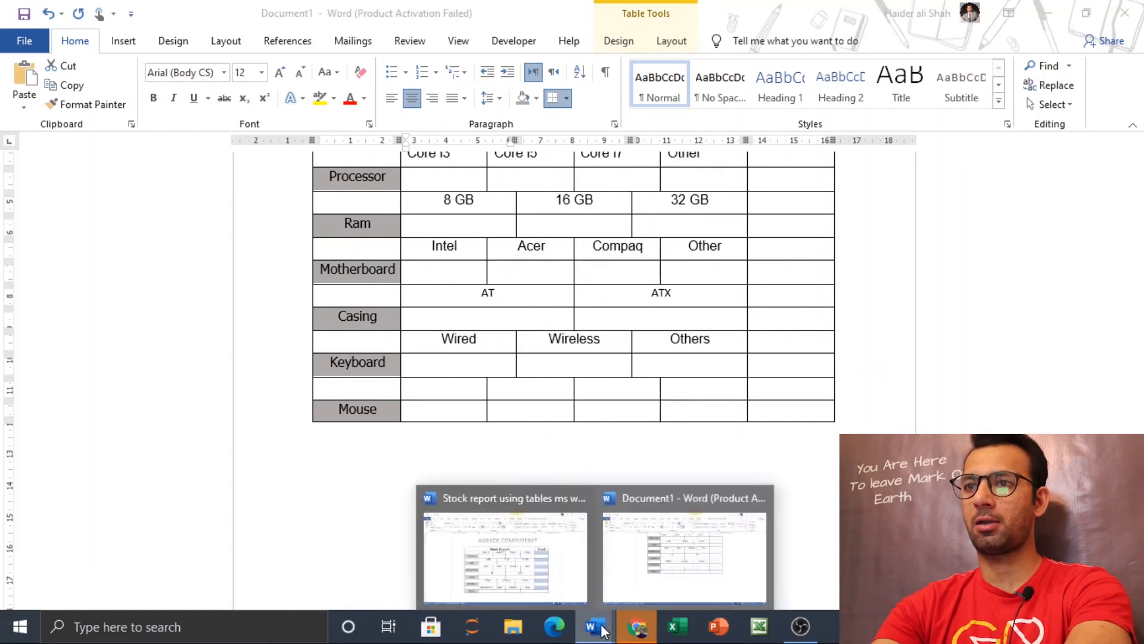
{"action": "left_click", "coordinate": [424, 511]}
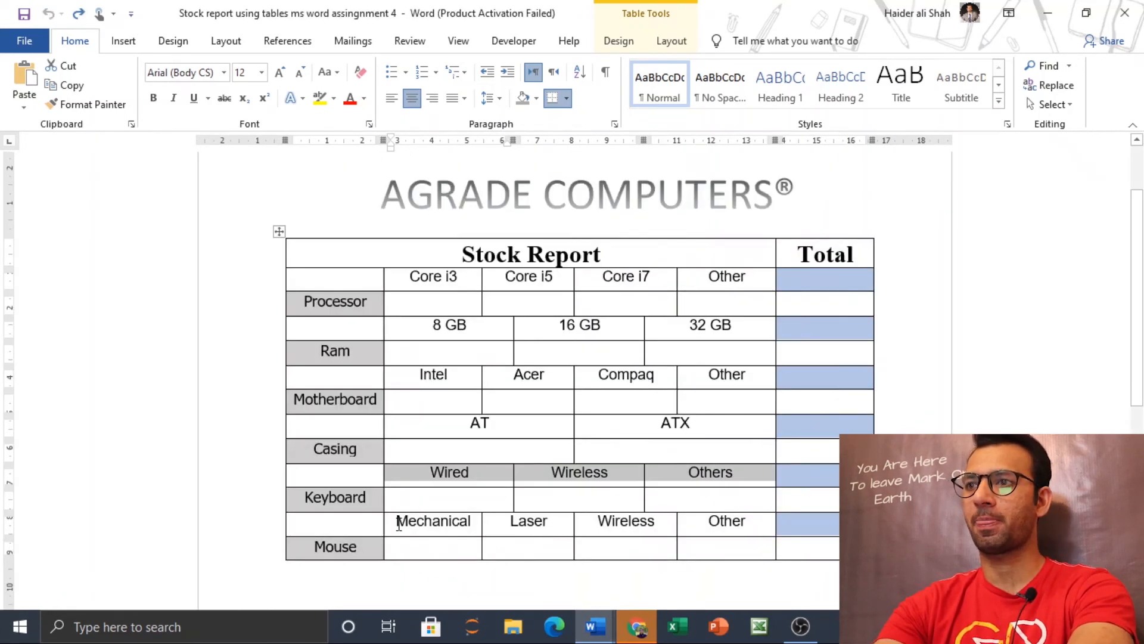
{"action": "left_click_drag", "start_coordinate": [399, 525], "coordinate": [717, 519]}
{"action": "right_click", "coordinate": [717, 519]}
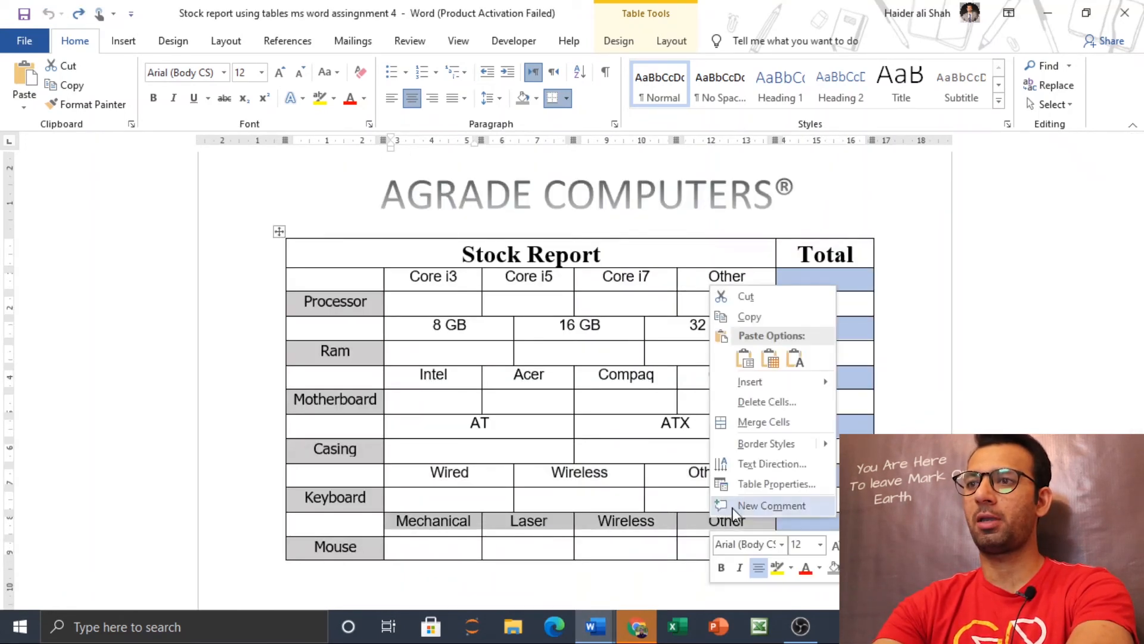
{"action": "left_click", "coordinate": [760, 317]}
Step: Return to Document1 and paste Mechanical, Laser, Wireless and Other, centered, into the four cells above the Mouse row
{"action": "mouse_move", "coordinate": [595, 625]}
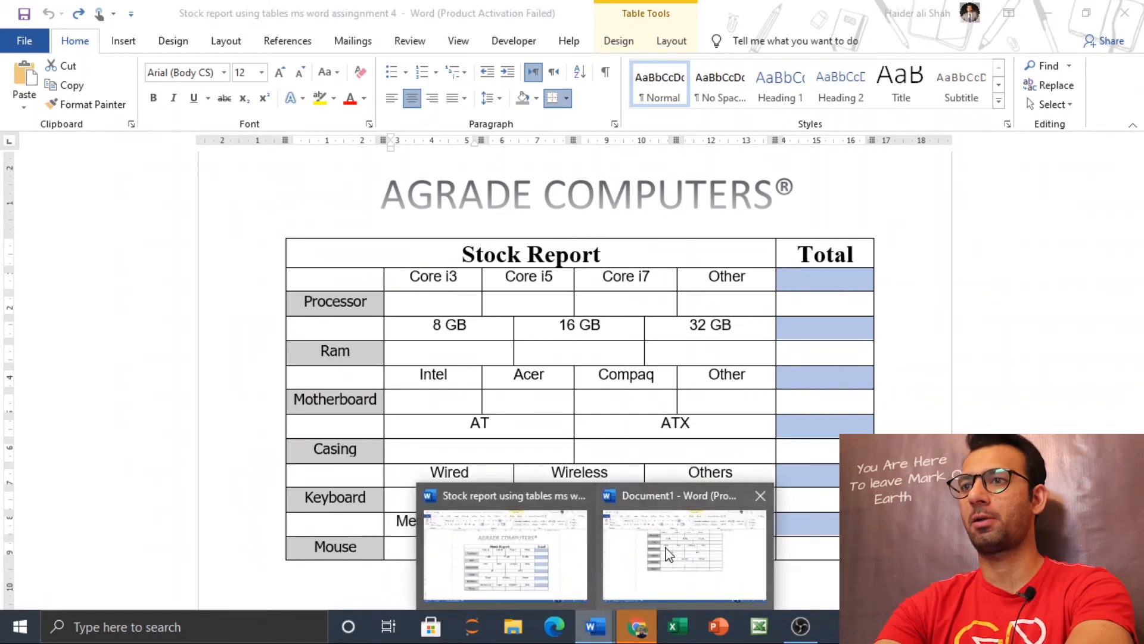
{"action": "left_click", "coordinate": [668, 553]}
{"action": "left_click", "coordinate": [677, 396], "text": "shift"}
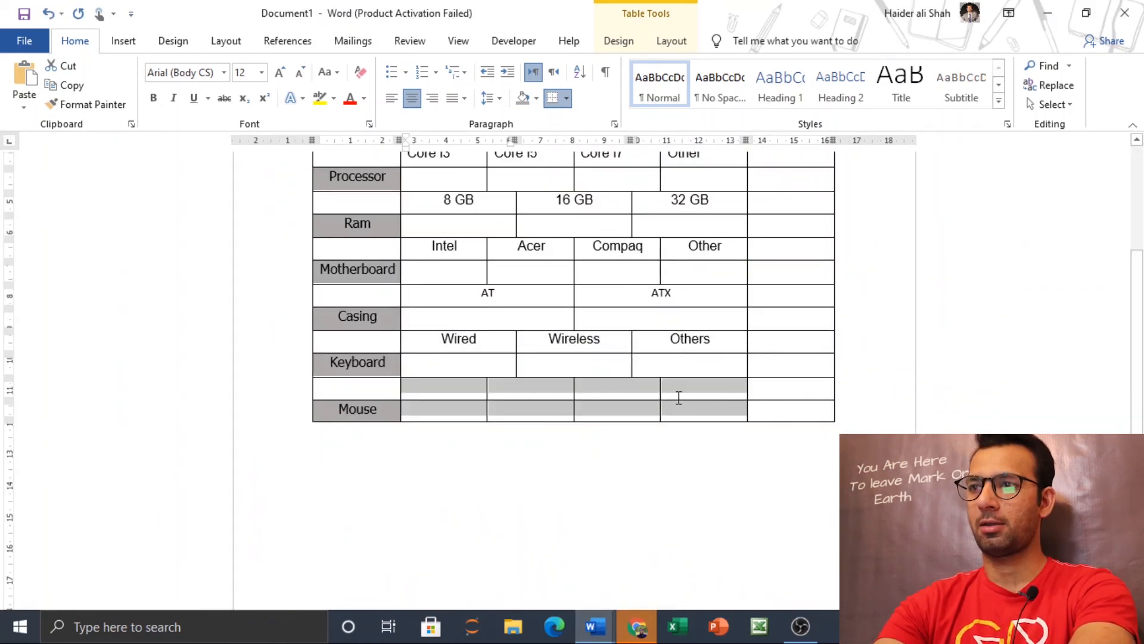
{"action": "right_click", "coordinate": [685, 396]}
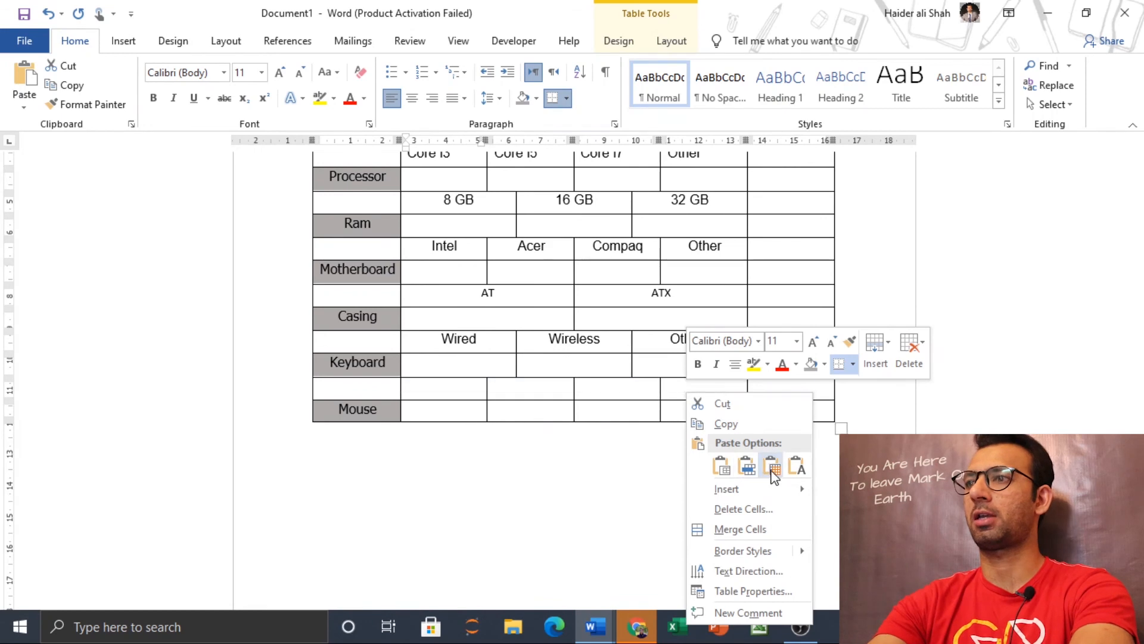
{"action": "left_click", "coordinate": [755, 472]}
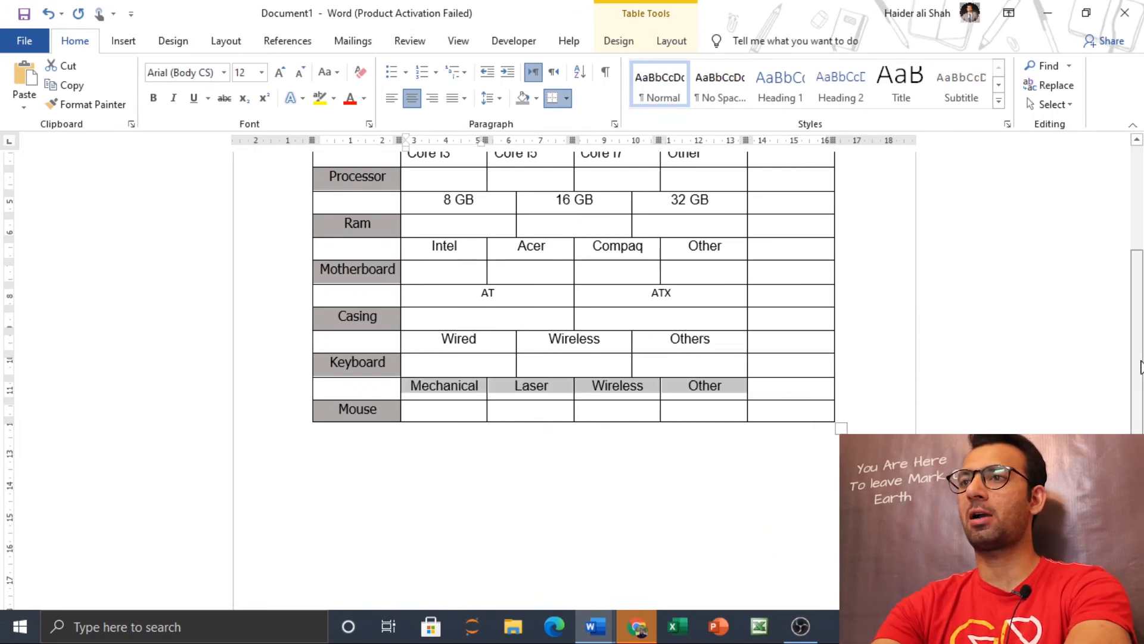
Step: Switch to the finished report and examine which cells of its Total column are shaded and in what color
{"action": "left_click_drag", "start_coordinate": [1142, 361], "coordinate": [1143, 334]}
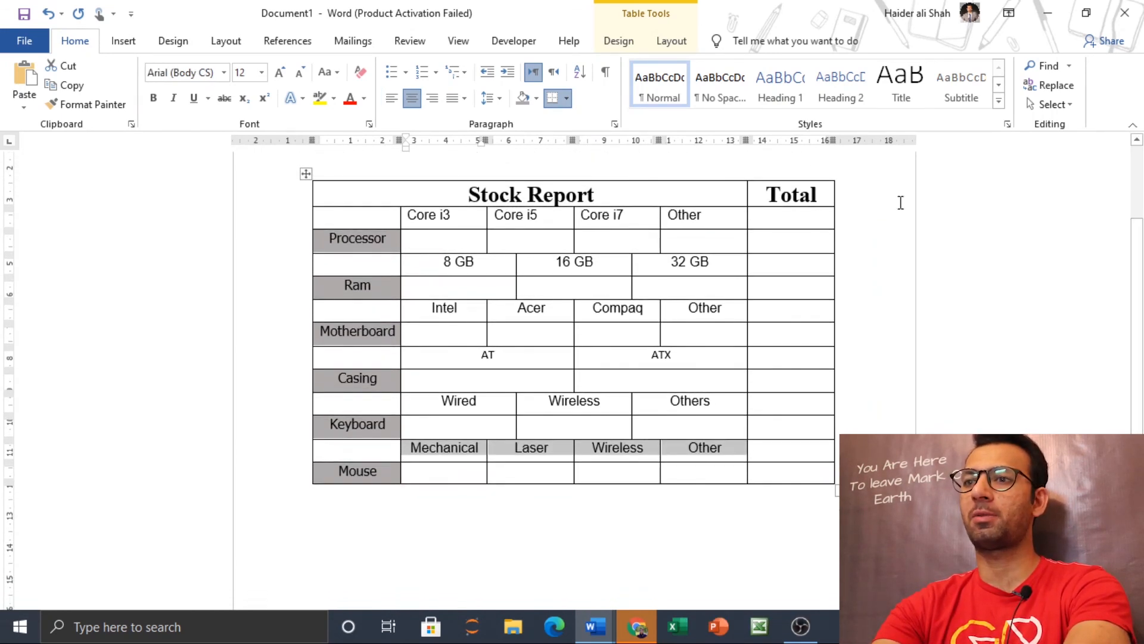
{"action": "left_click", "coordinate": [783, 186]}
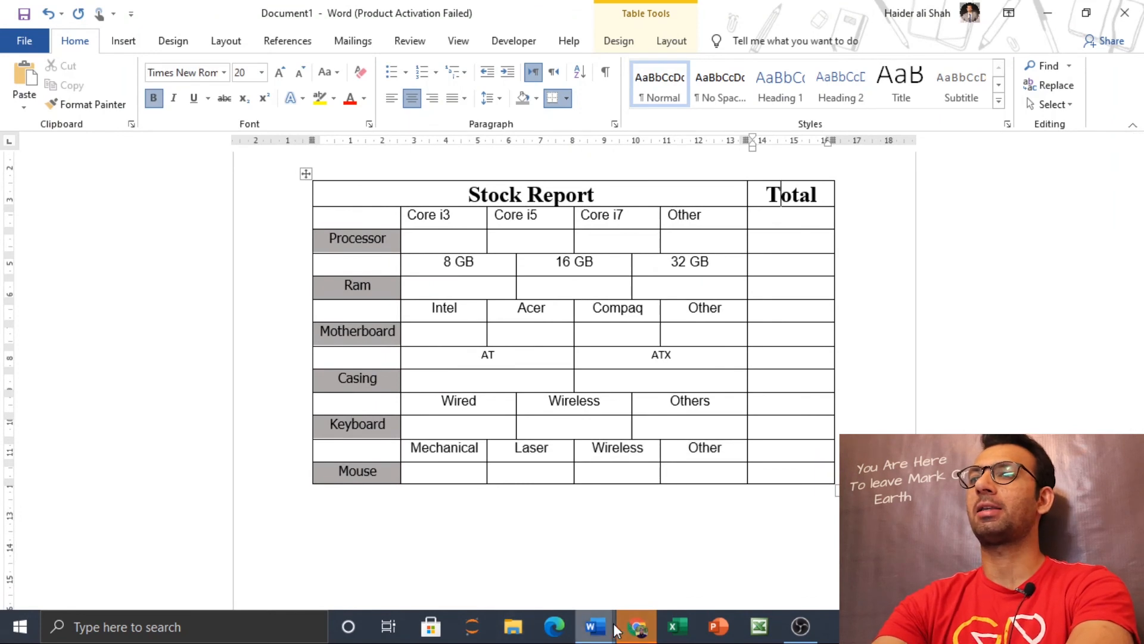
{"action": "mouse_move", "coordinate": [595, 626]}
{"action": "left_click", "coordinate": [503, 545]}
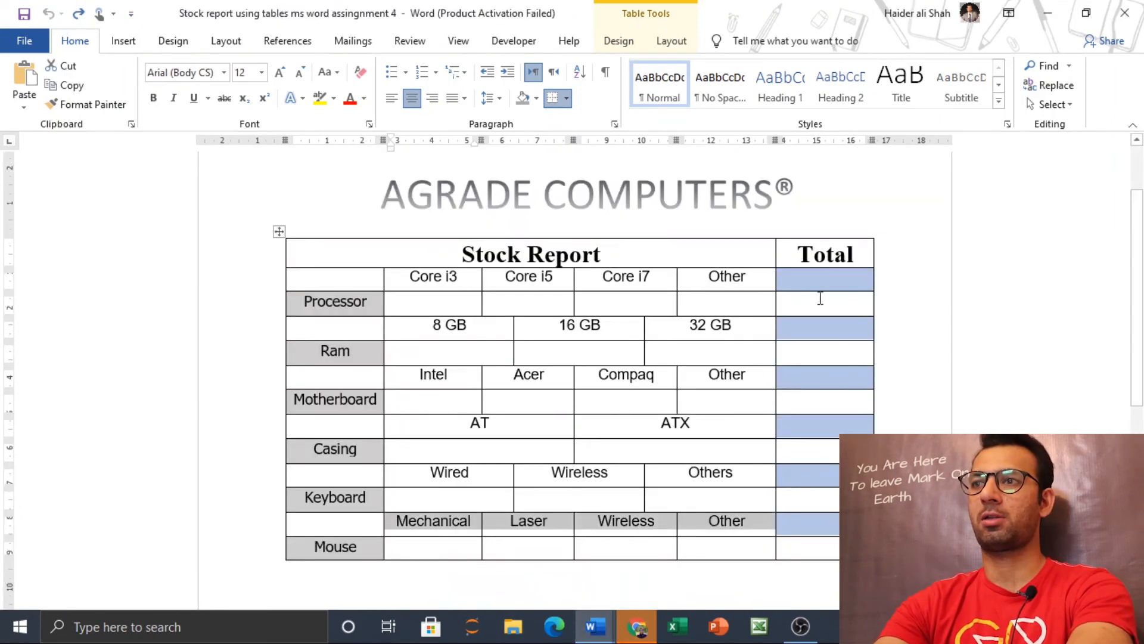
{"action": "left_click", "coordinate": [834, 280]}
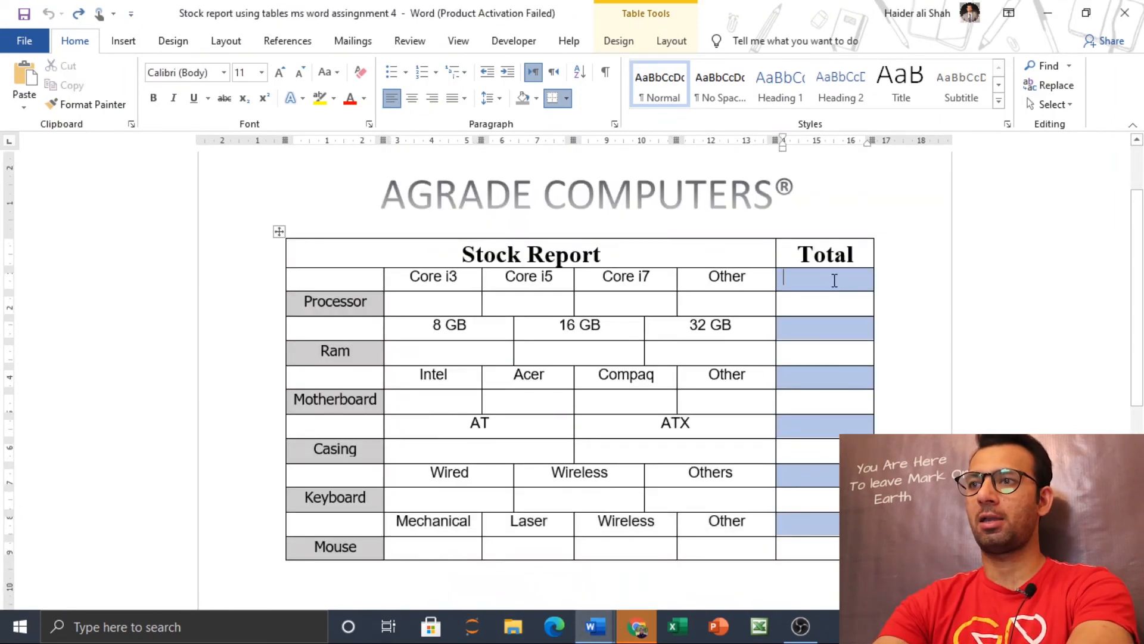
{"action": "left_click", "coordinate": [826, 327]}
{"action": "left_click", "coordinate": [816, 378]}
{"action": "left_click", "coordinate": [816, 423]}
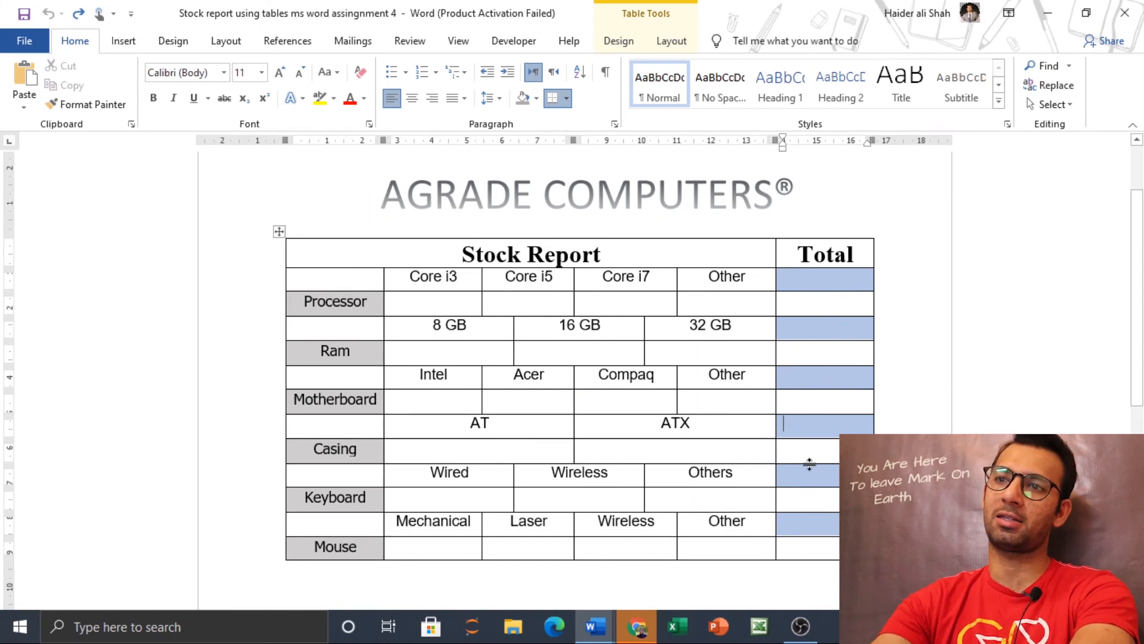
{"action": "left_click", "coordinate": [809, 474]}
{"action": "left_click", "coordinate": [807, 522]}
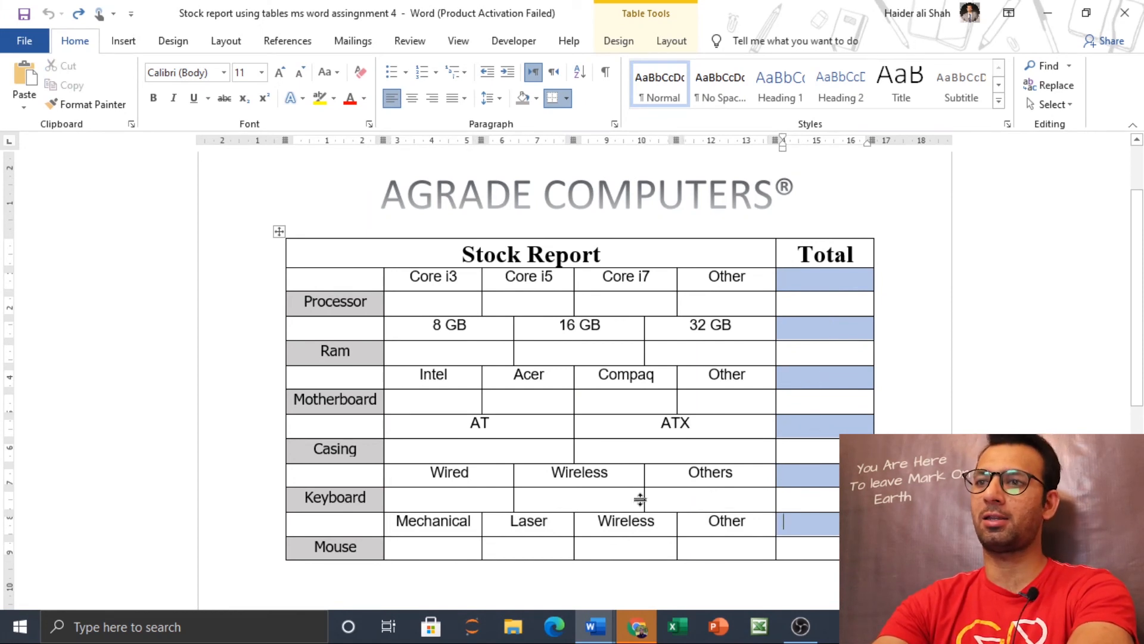
{"action": "left_click", "coordinate": [365, 447]}
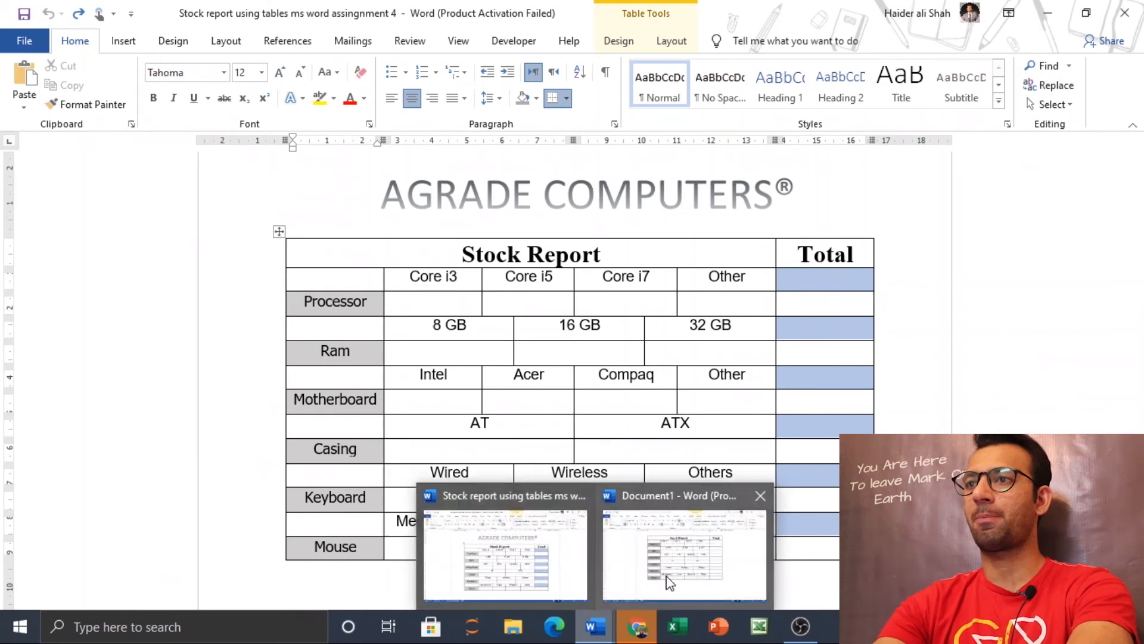
Step: In Document1, shade the six Total-column cells on the option-name rows with a light Blue, Accent 5 tint
{"action": "left_click", "coordinate": [684, 554]}
{"action": "left_click", "coordinate": [767, 217]}
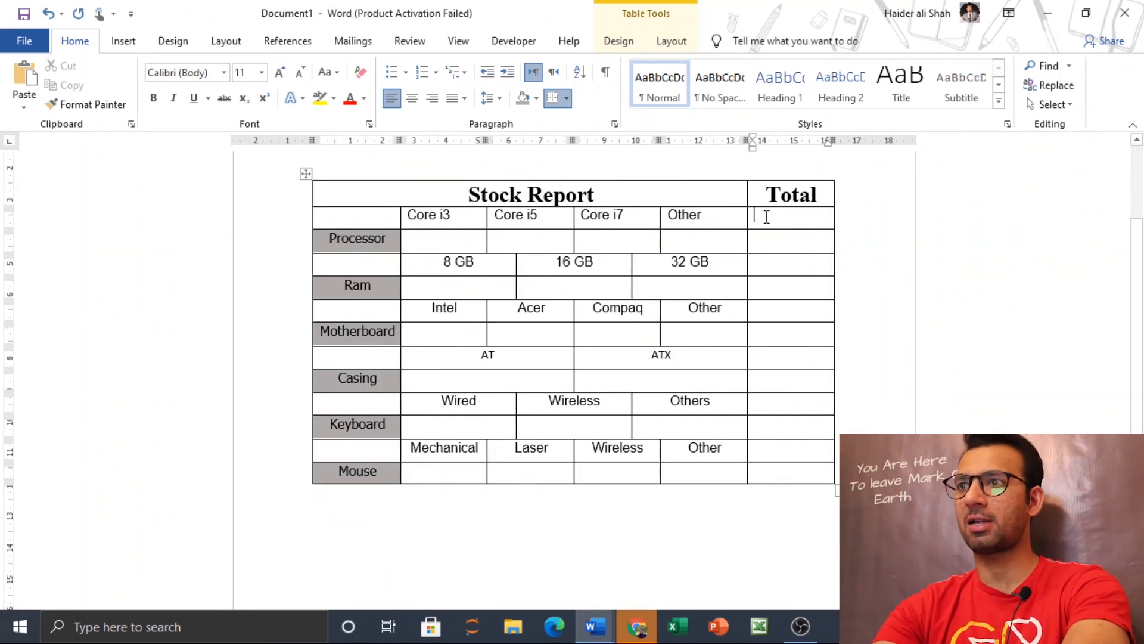
{"action": "left_click", "coordinate": [749, 214]}
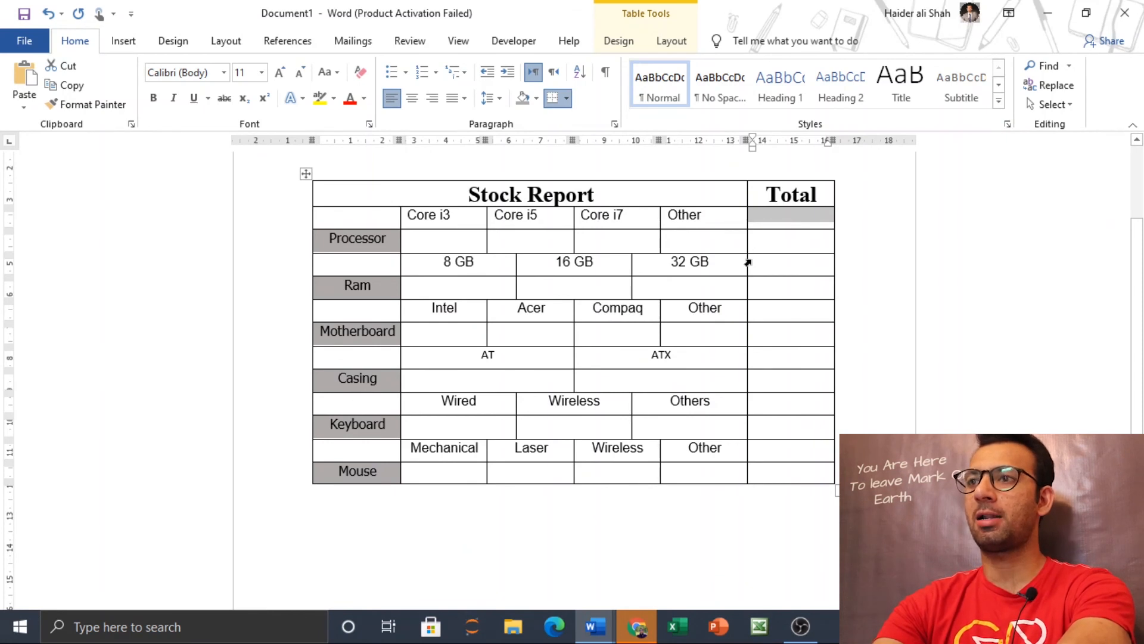
{"action": "left_click", "coordinate": [748, 262], "text": "ctrl"}
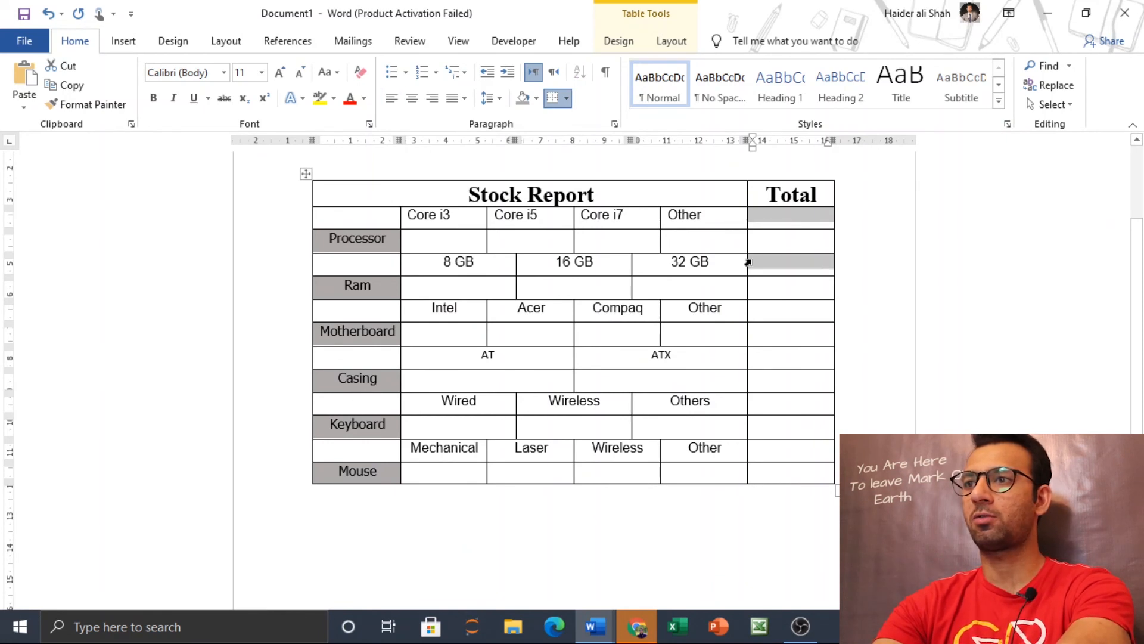
{"action": "left_click", "coordinate": [748, 307], "text": "ctrl"}
{"action": "left_click", "coordinate": [751, 357], "text": "ctrl"}
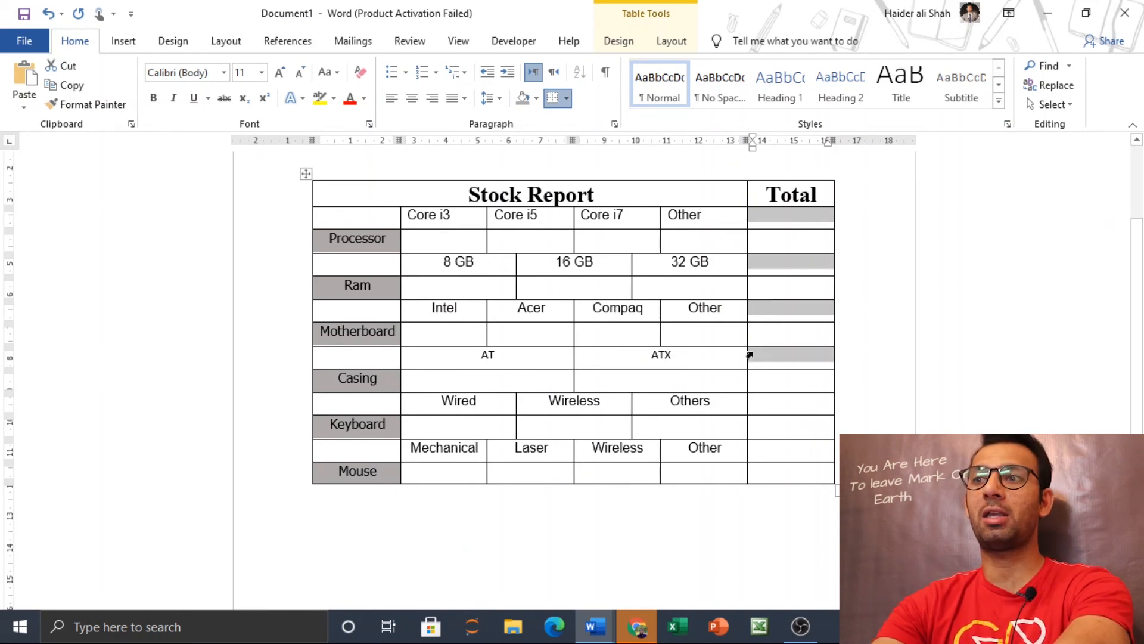
{"action": "left_click", "coordinate": [747, 404], "text": "ctrl"}
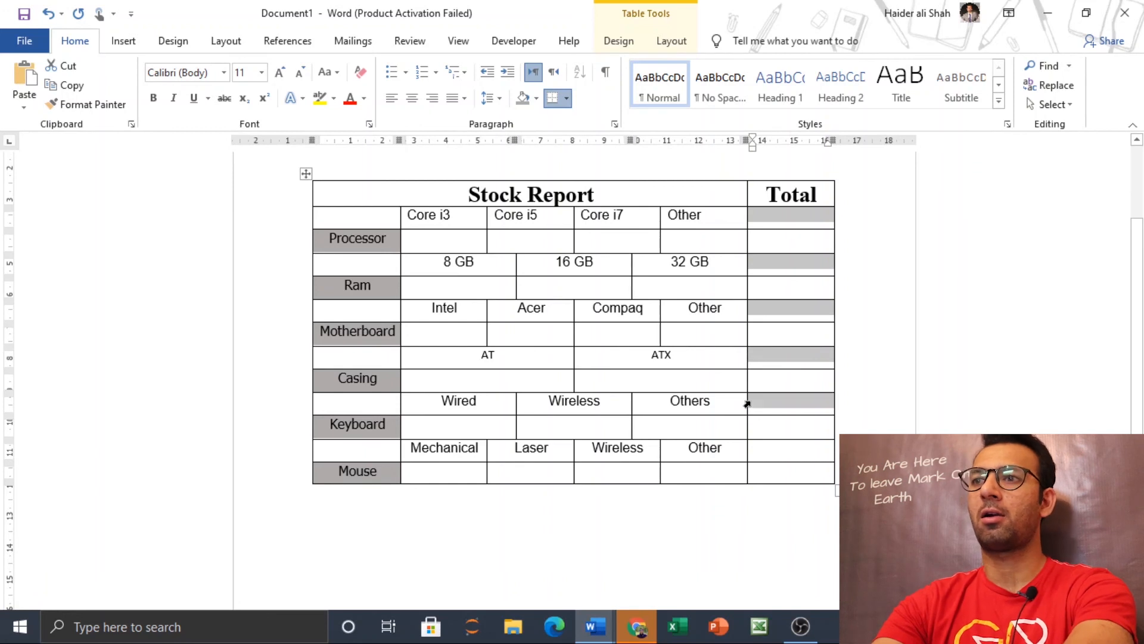
{"action": "left_click", "coordinate": [749, 447], "text": "ctrl"}
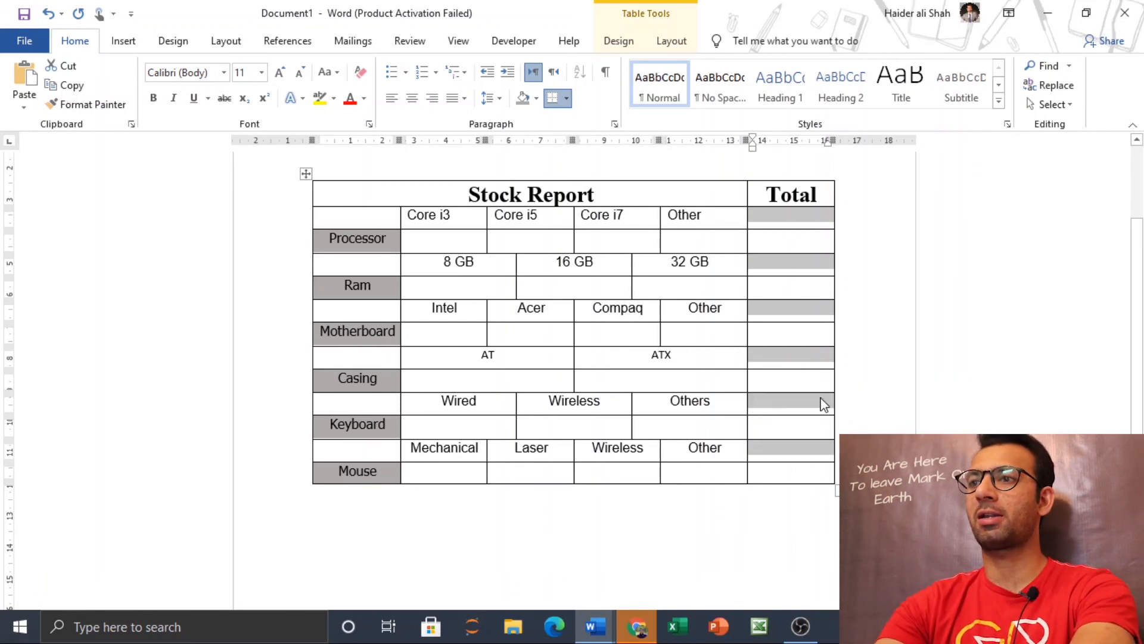
{"action": "right_click", "coordinate": [803, 450]}
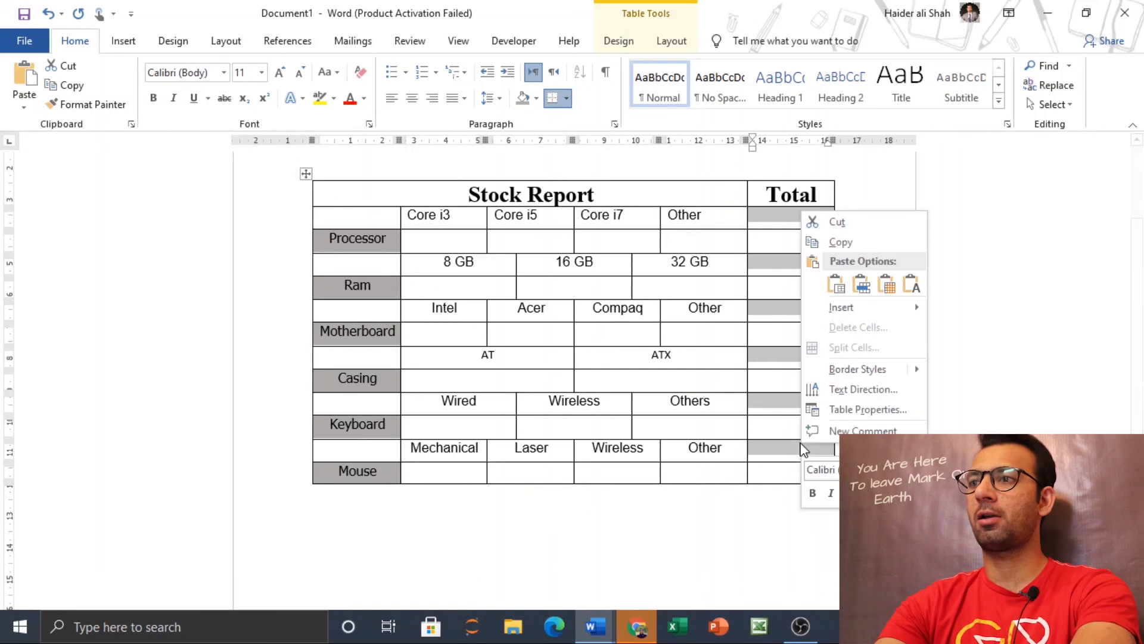
{"action": "left_click", "coordinate": [935, 493]}
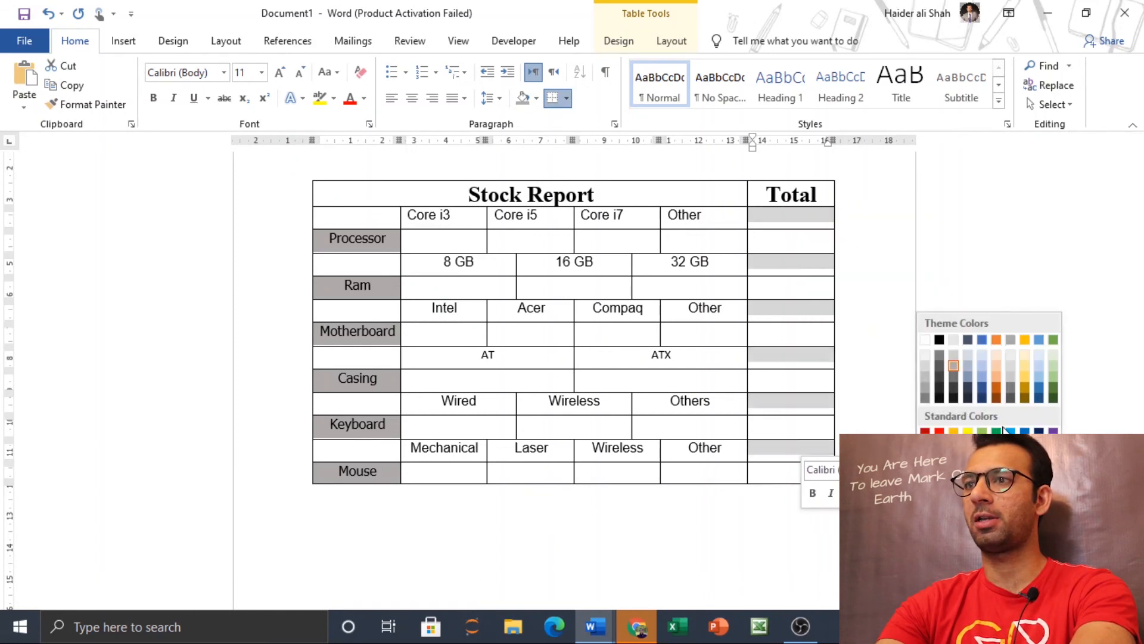
{"action": "left_click", "coordinate": [1039, 364]}
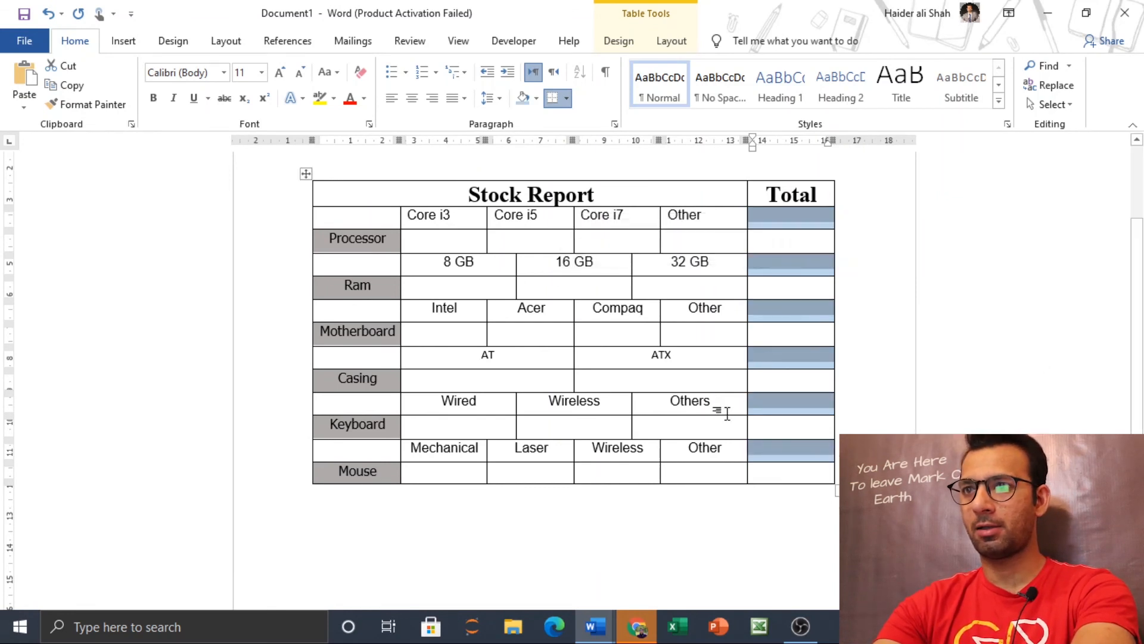
Step: Set the font size to 14 for the component and option cells from the Core i3 row through the Mechanical row, excluding the Total column
{"action": "left_click", "coordinate": [531, 267]}
{"action": "left_click_drag", "start_coordinate": [530, 268], "coordinate": [366, 222]}
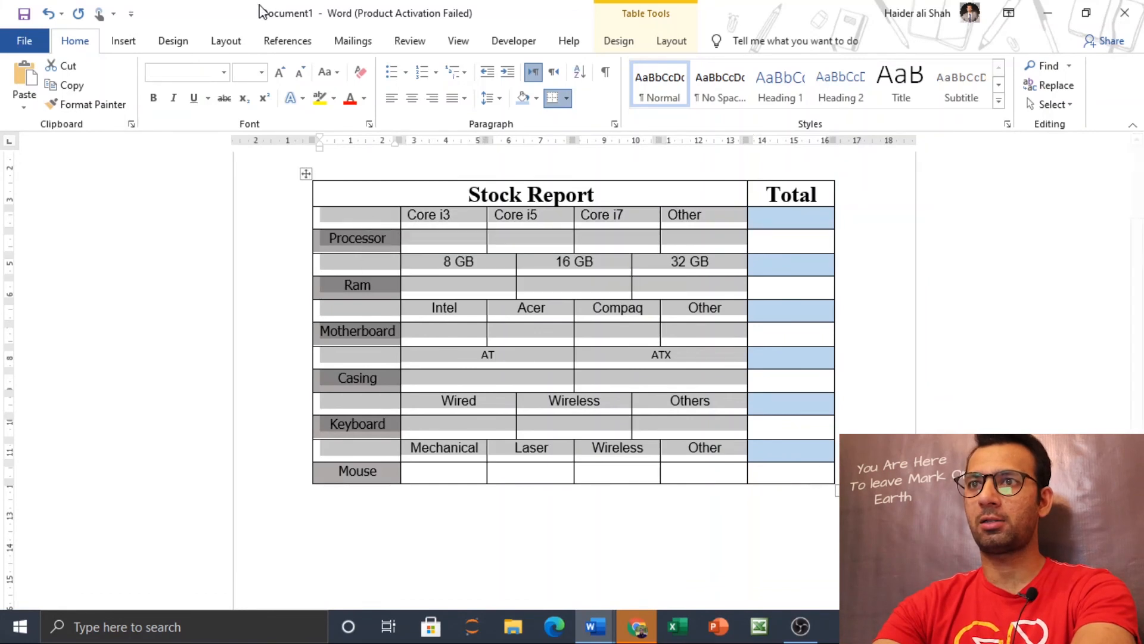
{"action": "left_click", "coordinate": [262, 73]}
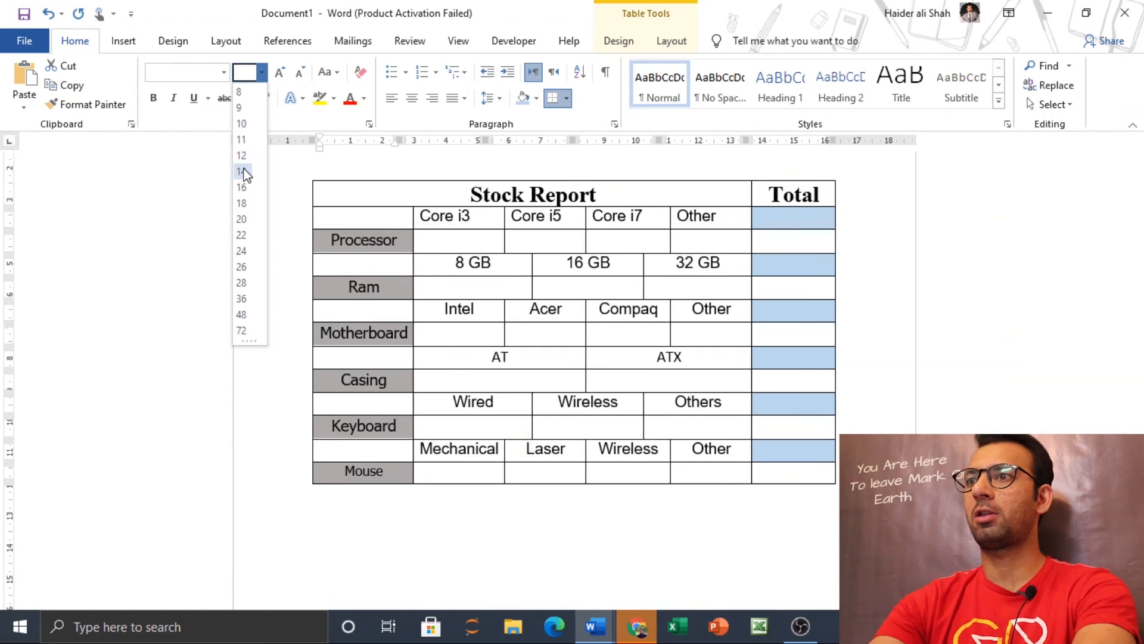
{"action": "left_click", "coordinate": [241, 172]}
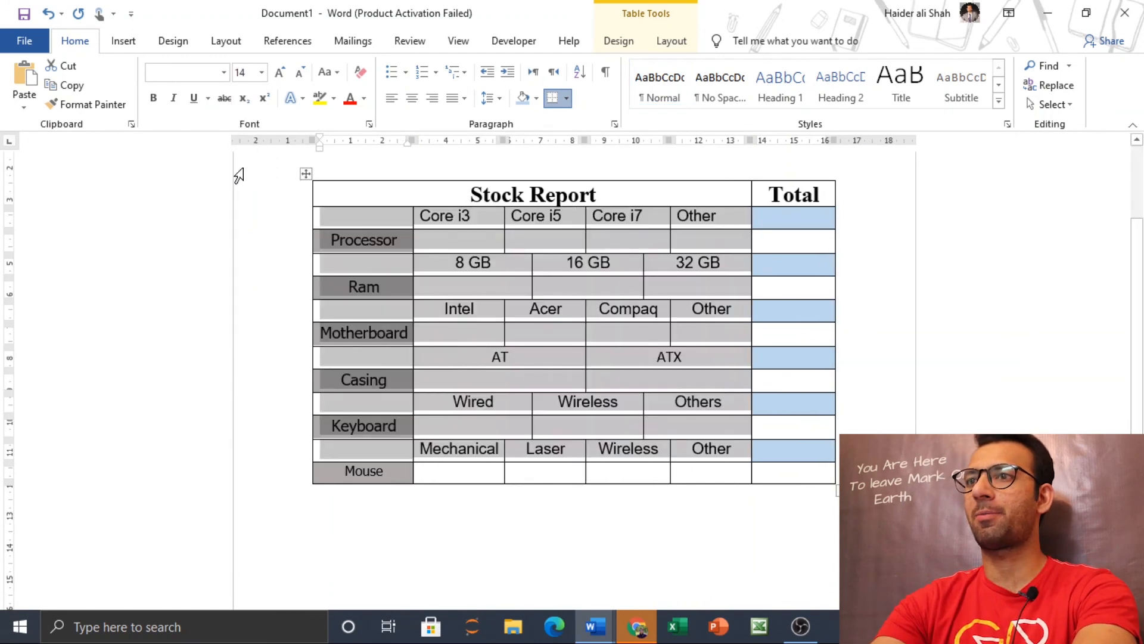
{"action": "left_click", "coordinate": [884, 322]}
{"action": "mouse_move", "coordinate": [1139, 312]}
{"action": "left_mouse_down"}
{"action": "mouse_move", "coordinate": [1142, 394]}
{"action": "mouse_move", "coordinate": [1141, 275]}
{"action": "mouse_move", "coordinate": [1142, 320]}
{"action": "left_mouse_up"}
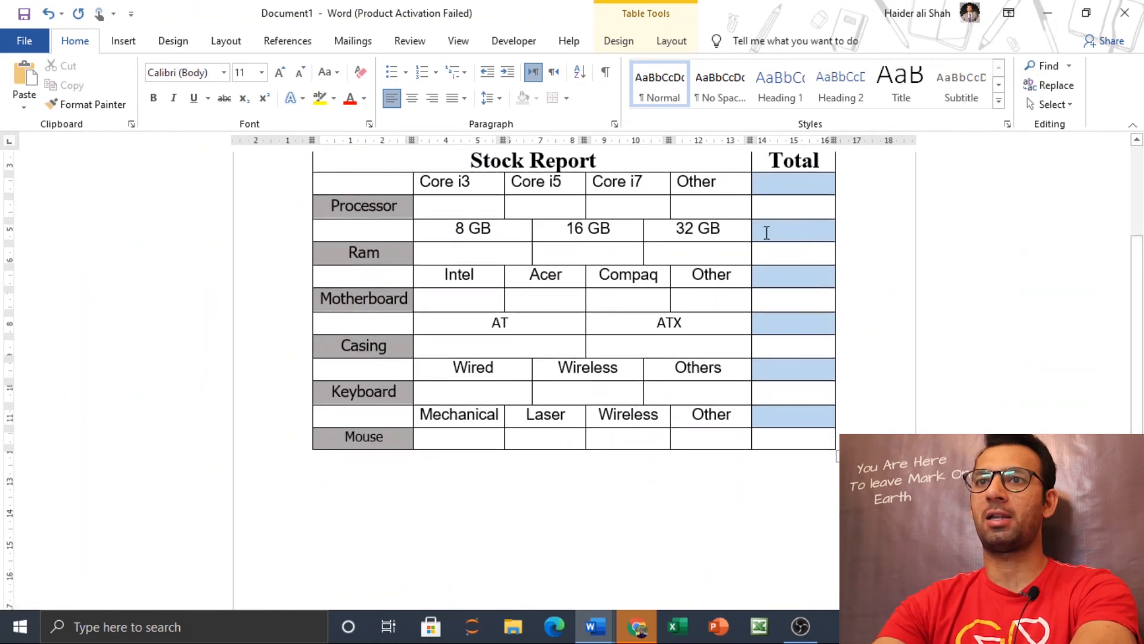
Step: View the print preview of Document1, then switch to the finished report to compare the two layouts
{"action": "left_click", "coordinate": [17, 31]}
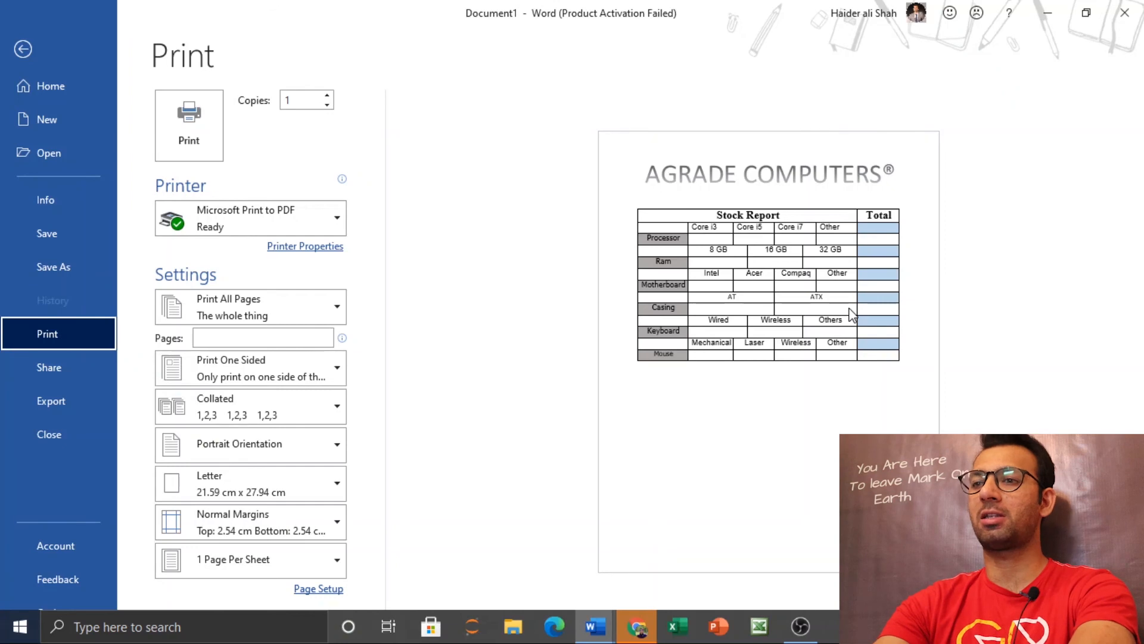
{"action": "mouse_move", "coordinate": [594, 626]}
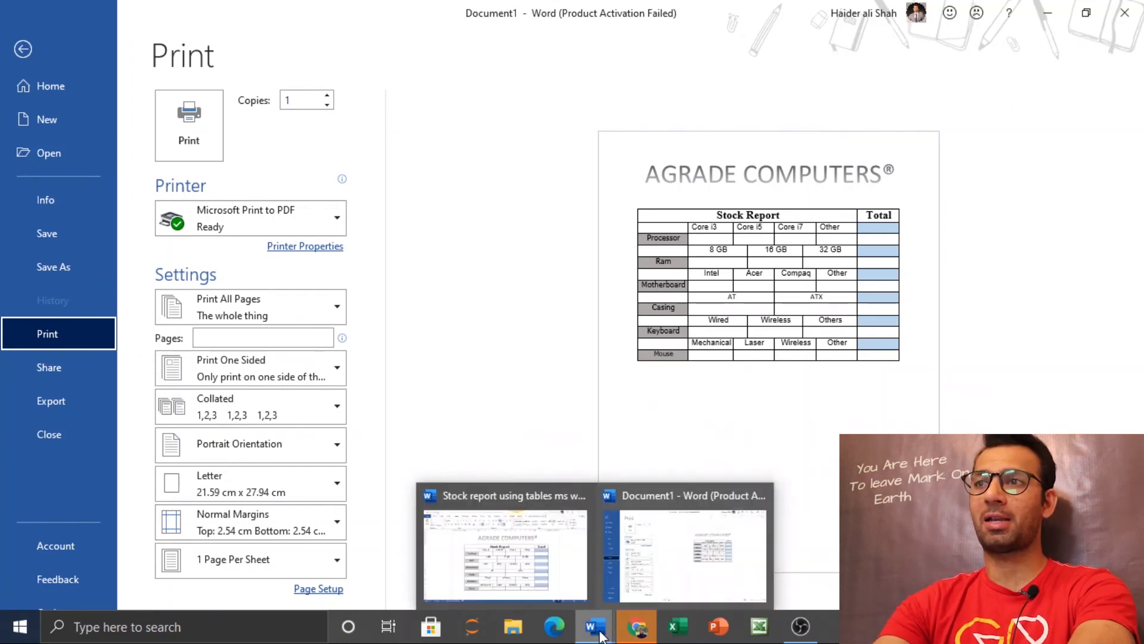
{"action": "left_click", "coordinate": [527, 522]}
{"action": "mouse_move", "coordinate": [1135, 252]}
{"action": "left_mouse_down"}
{"action": "mouse_move", "coordinate": [1137, 269]}
{"action": "mouse_move", "coordinate": [1139, 252]}
{"action": "left_mouse_up"}
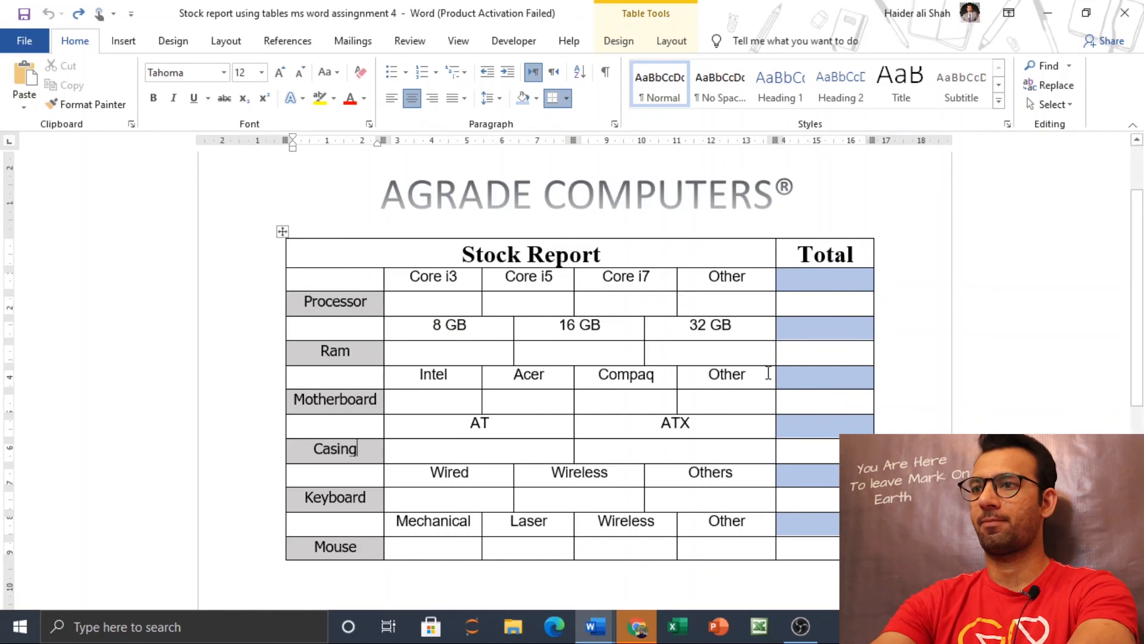
{"action": "left_click", "coordinate": [800, 626]}
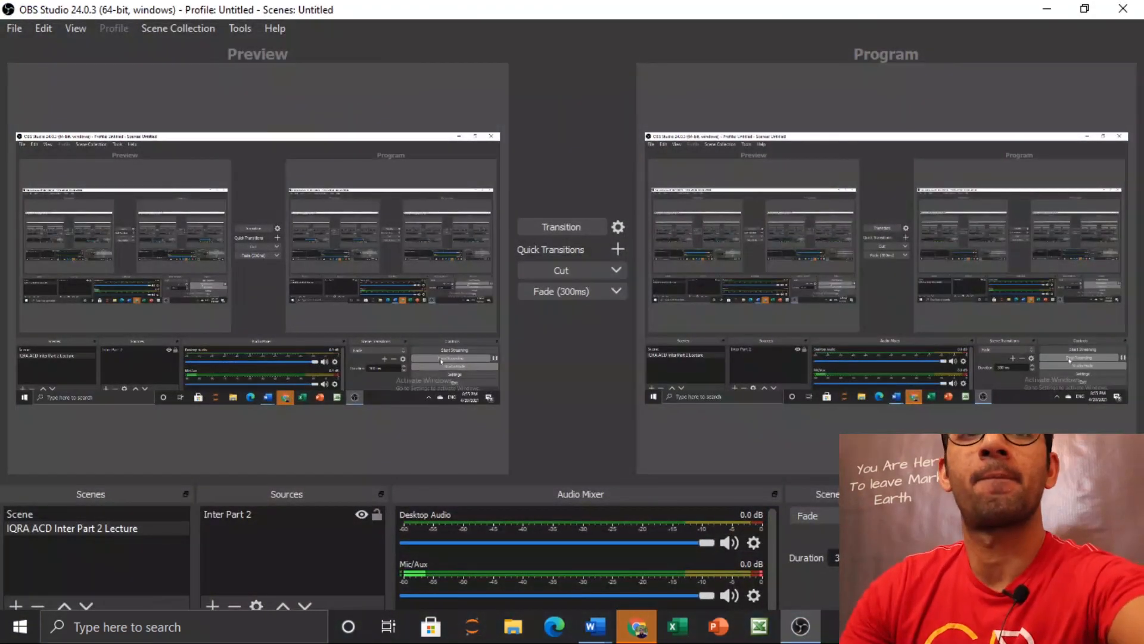